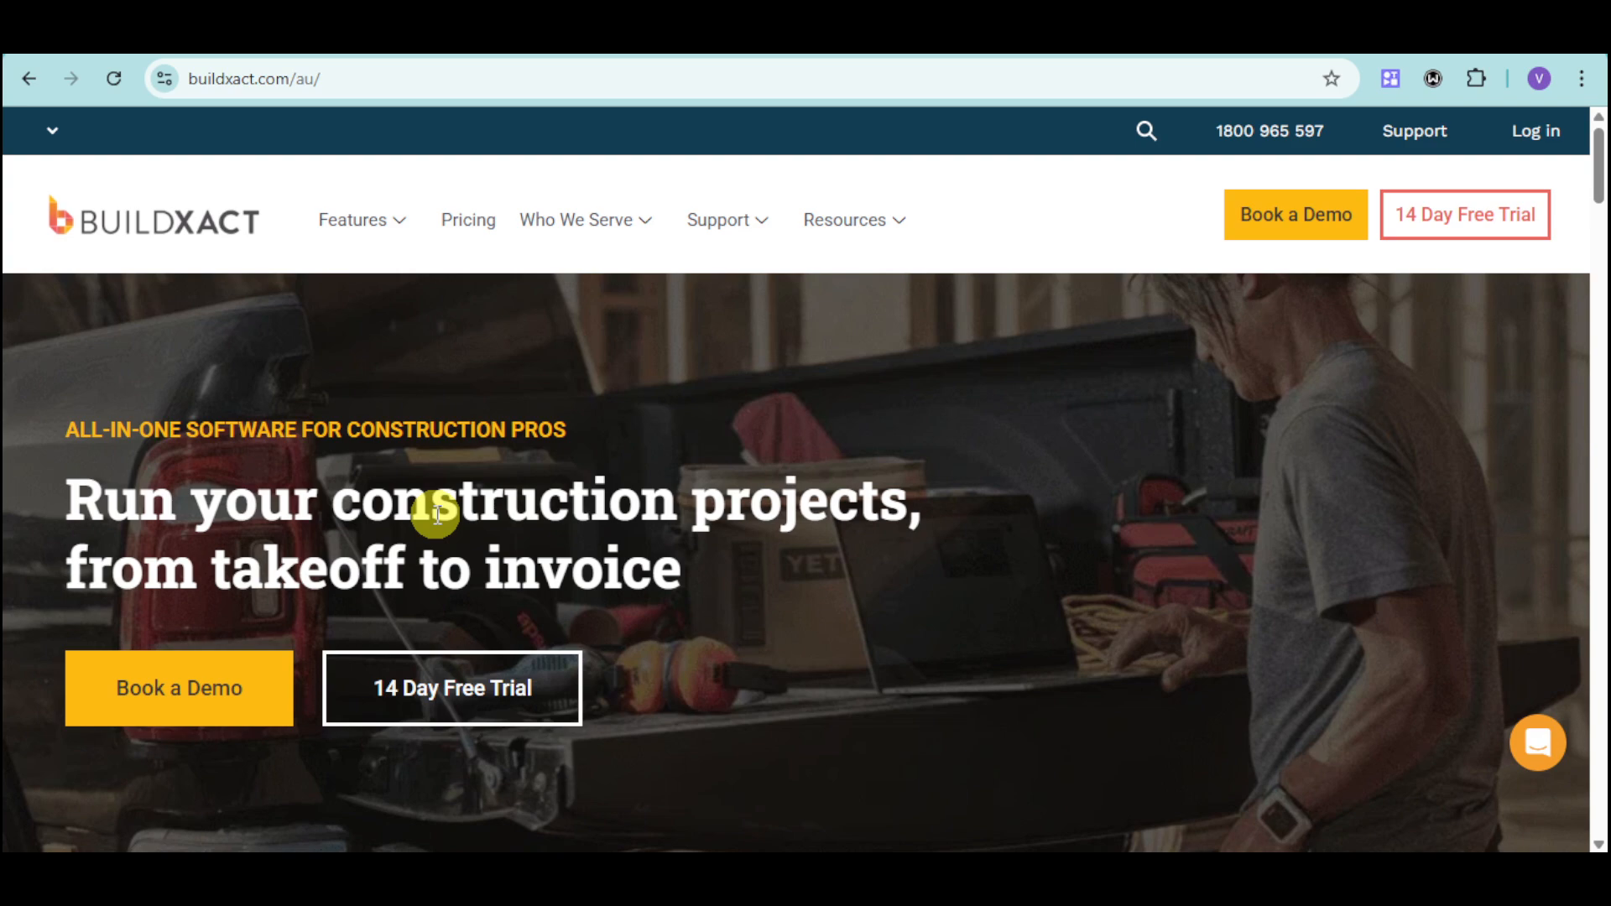
# Open the 14-day free trial sign-up page and look through the fields of its registration form.
pyautogui.press('alt')
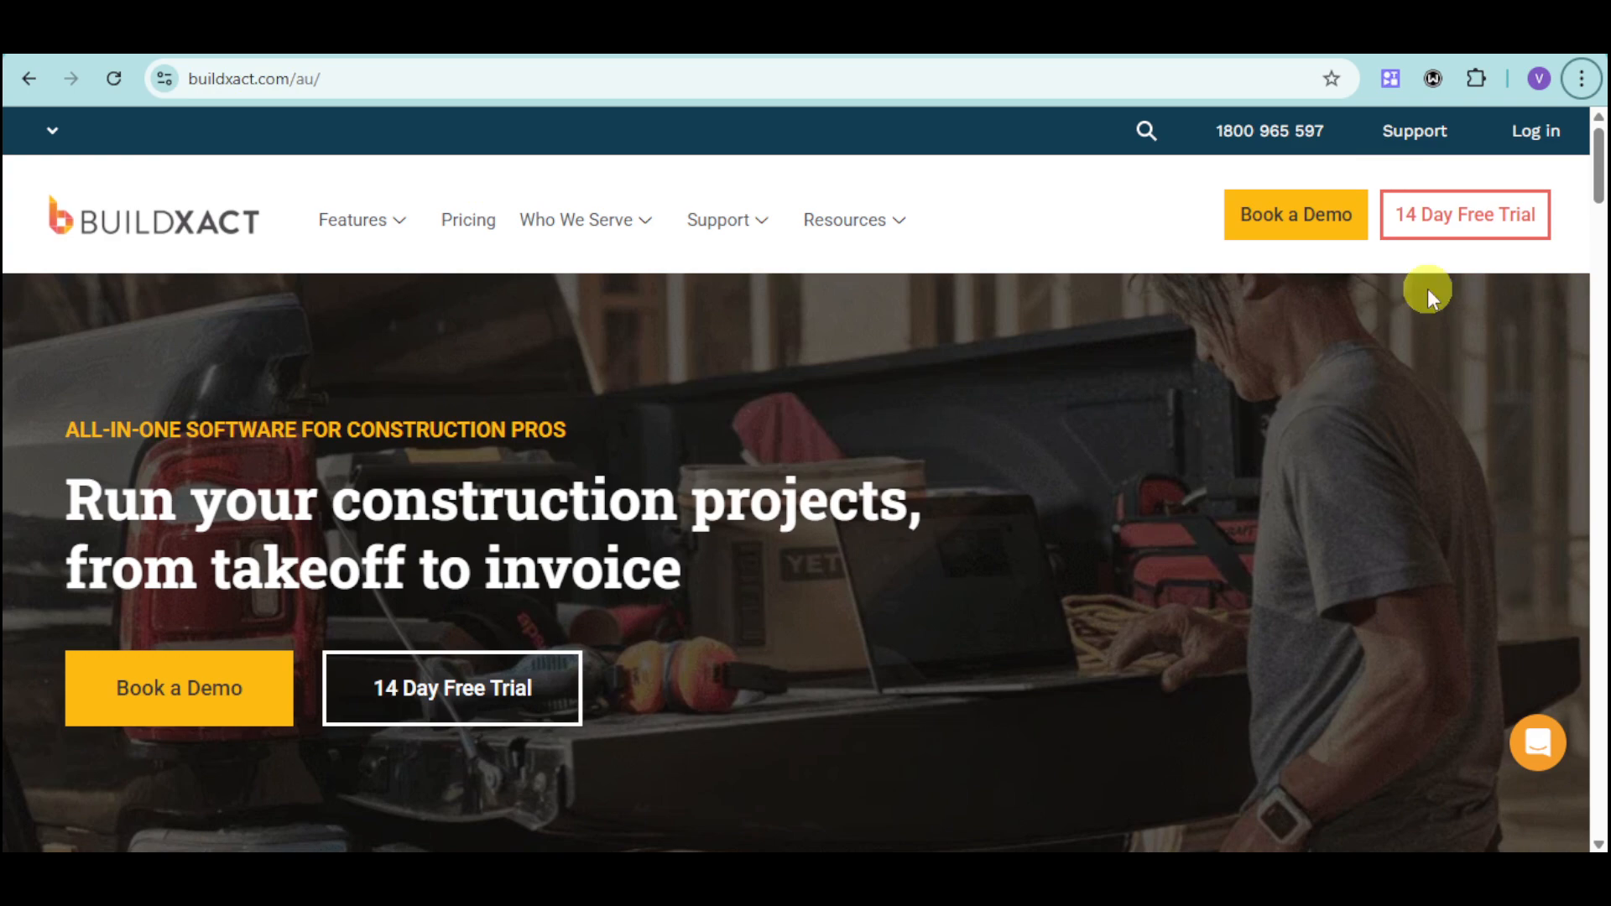
pyautogui.click(1497, 217)
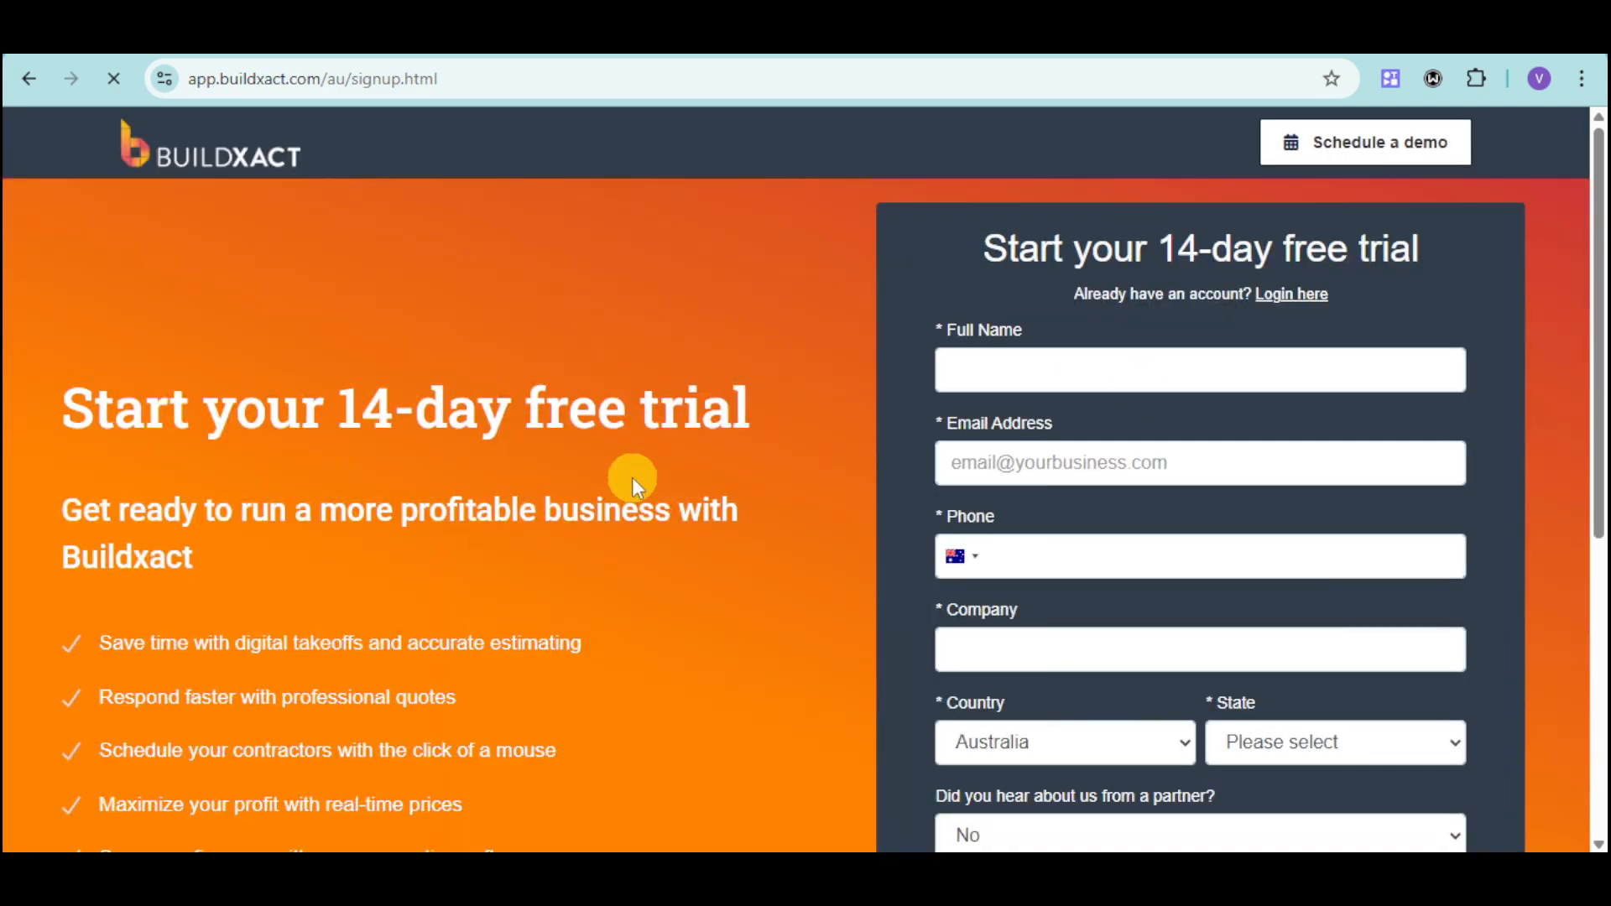
pyautogui.scroll(-1, 1307, 401)
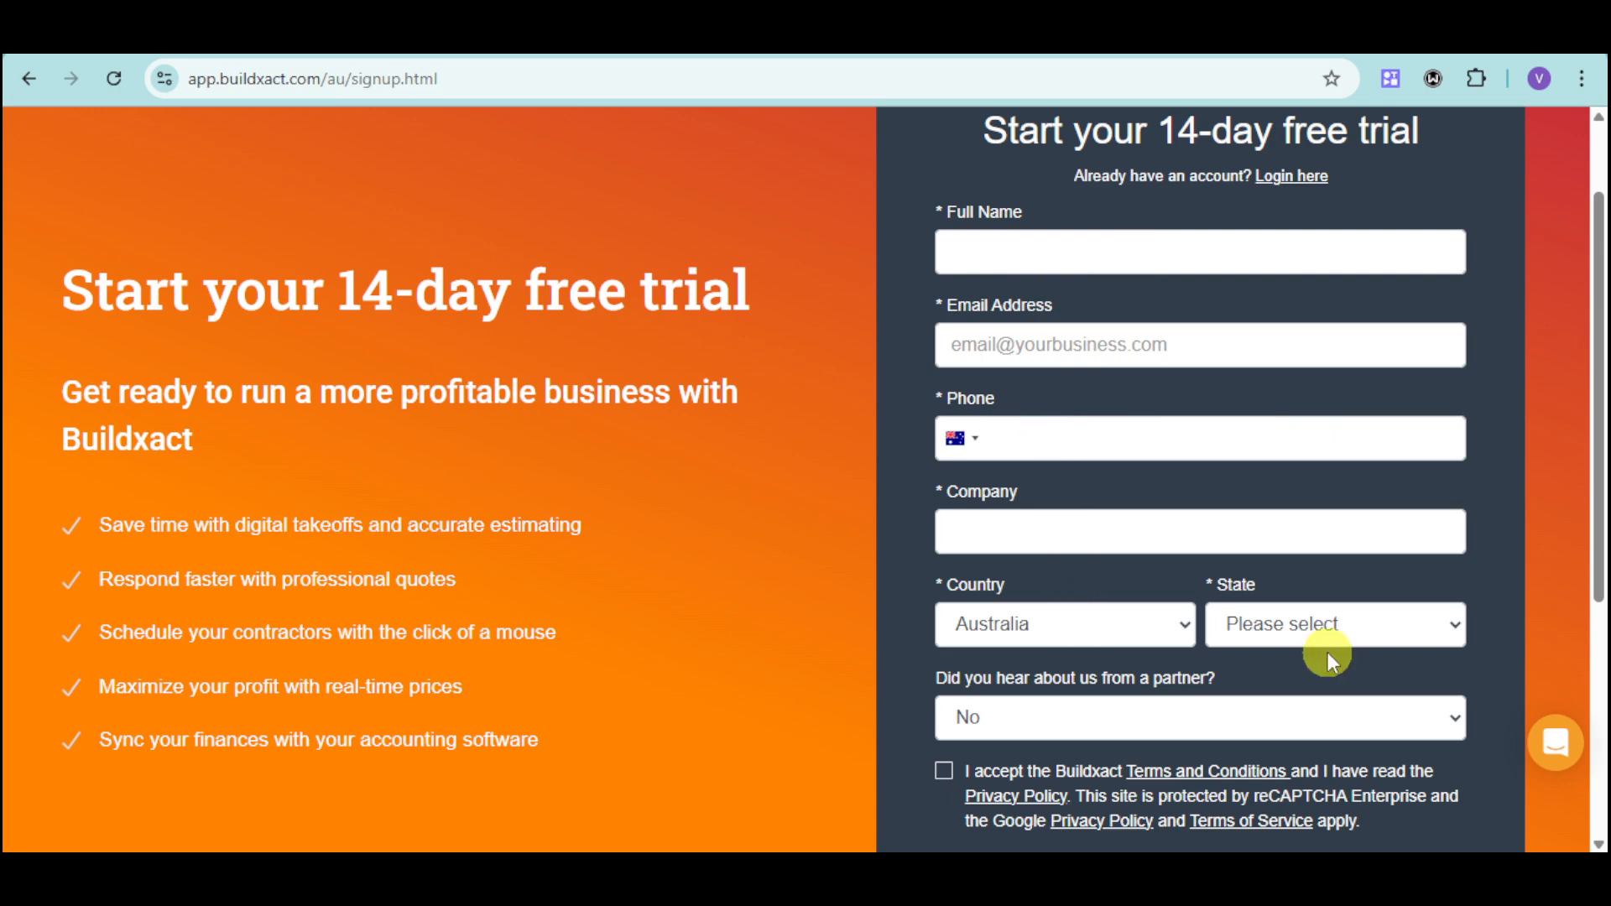
pyautogui.scroll(-3, 1342, 683)
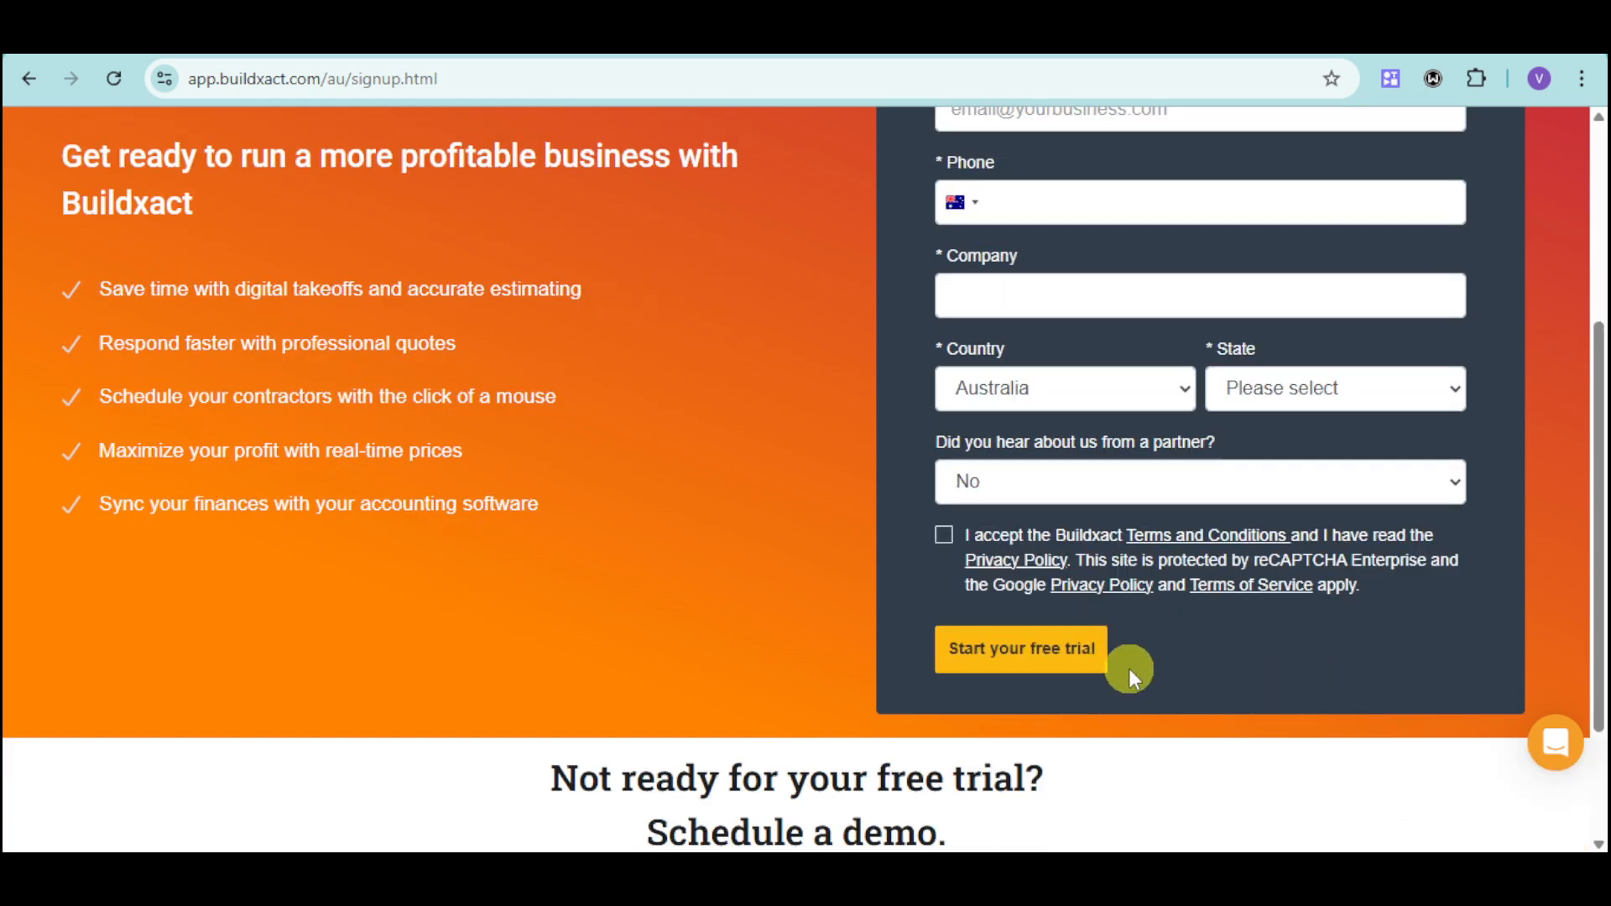
pyautogui.scroll(-2, 1130, 668)
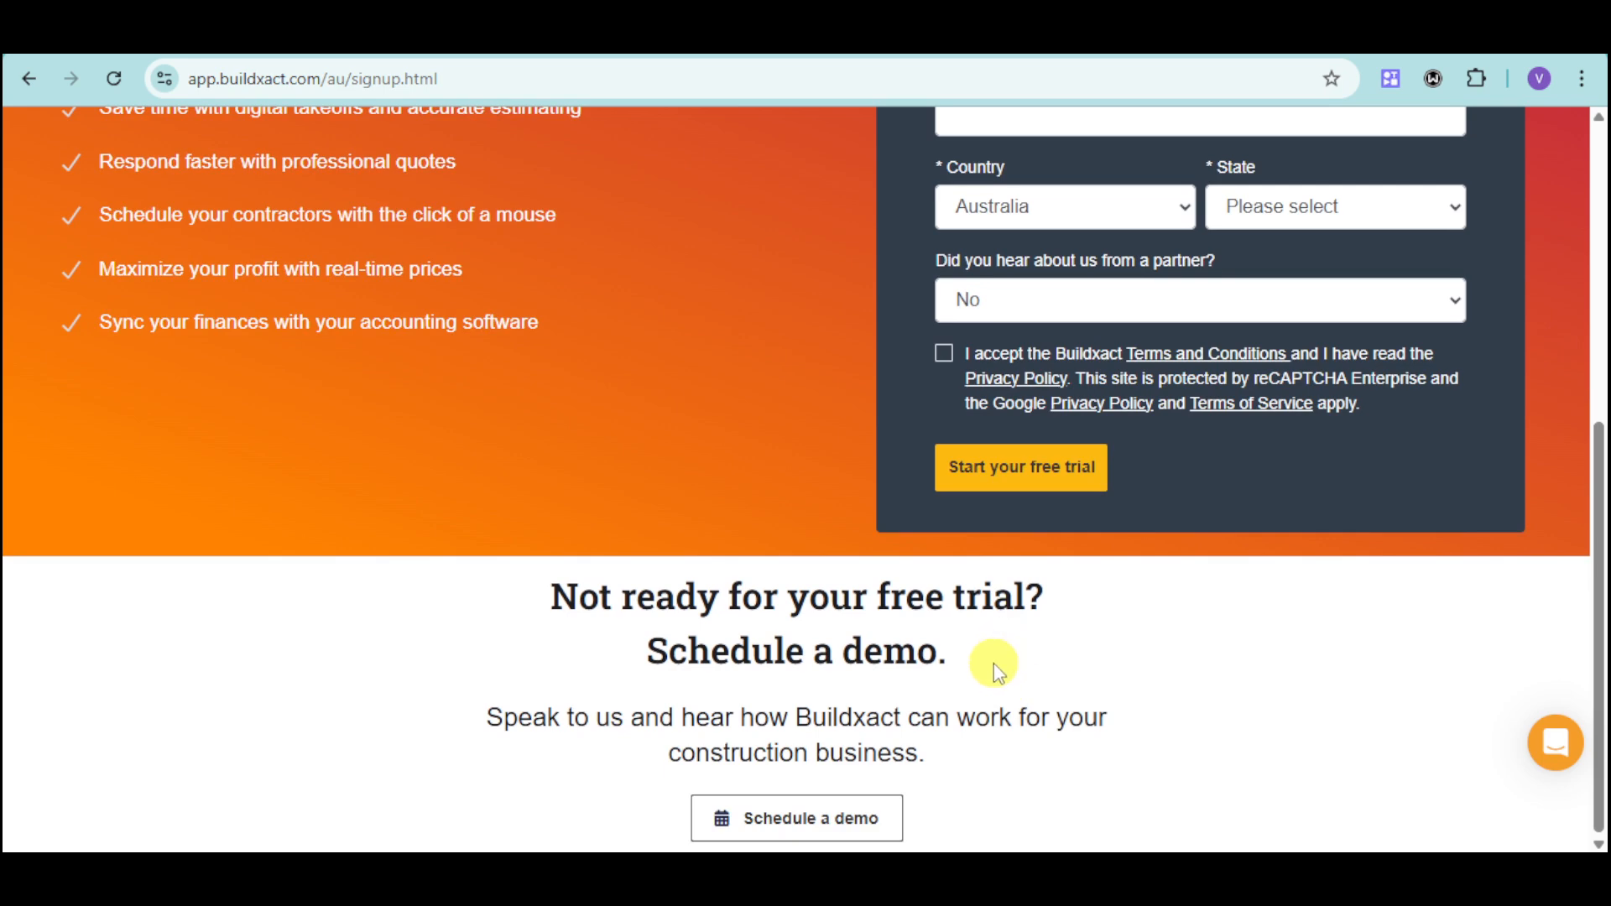
pyautogui.scroll(6, 993, 675)
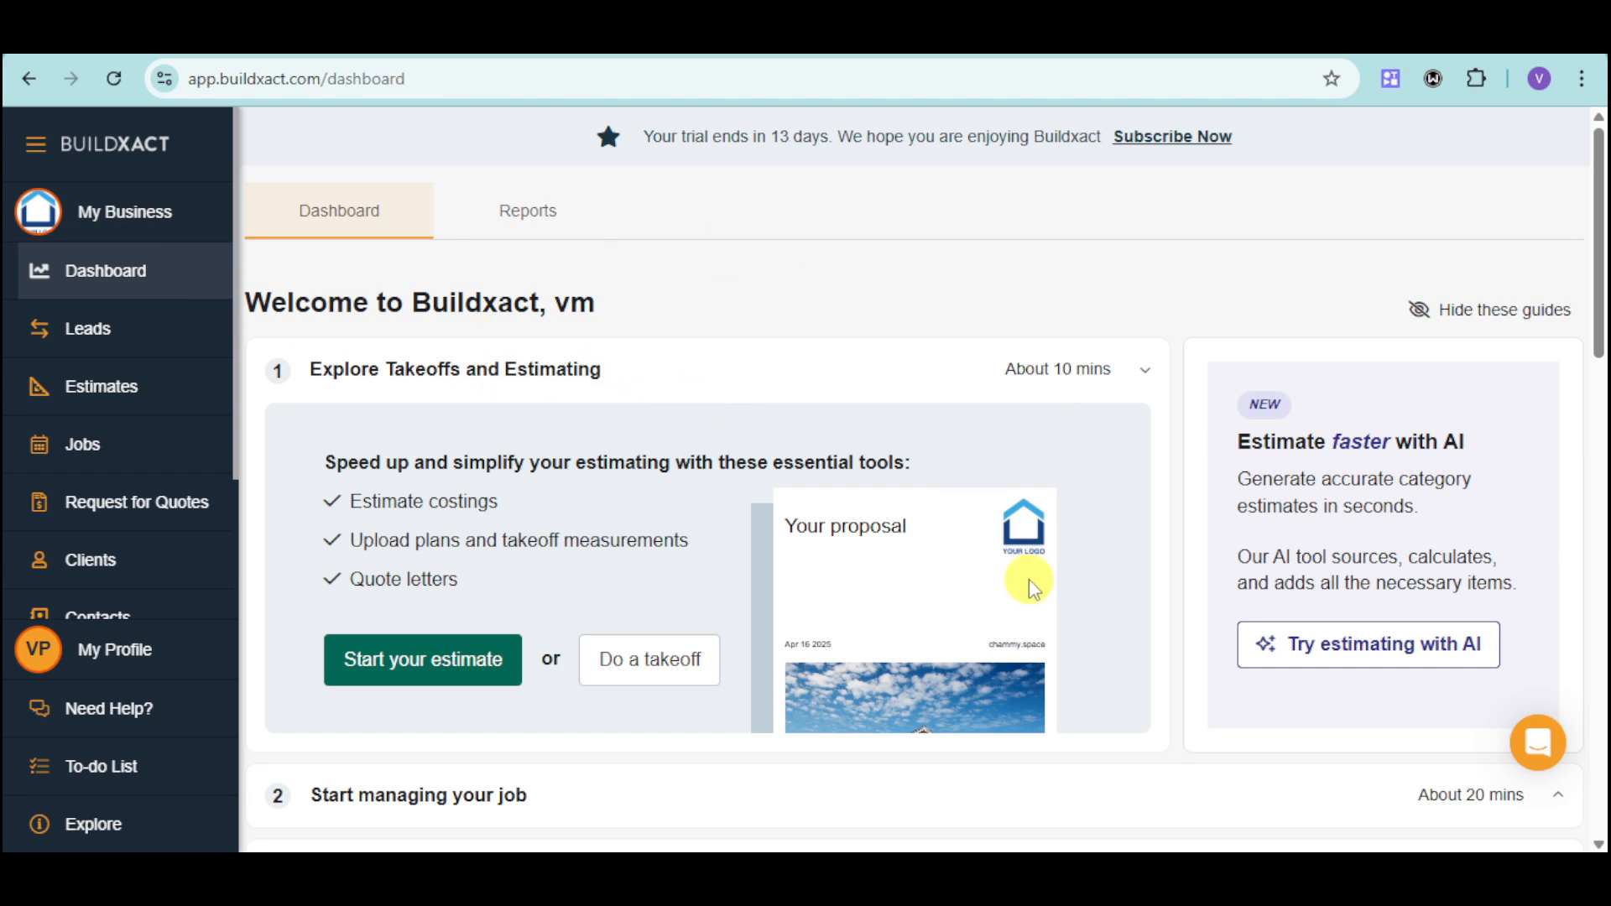
# Start a new estimate from the dashboard's Explore Takeoffs and Estimating guide.
pyautogui.scroll(-5, 1147, 579)
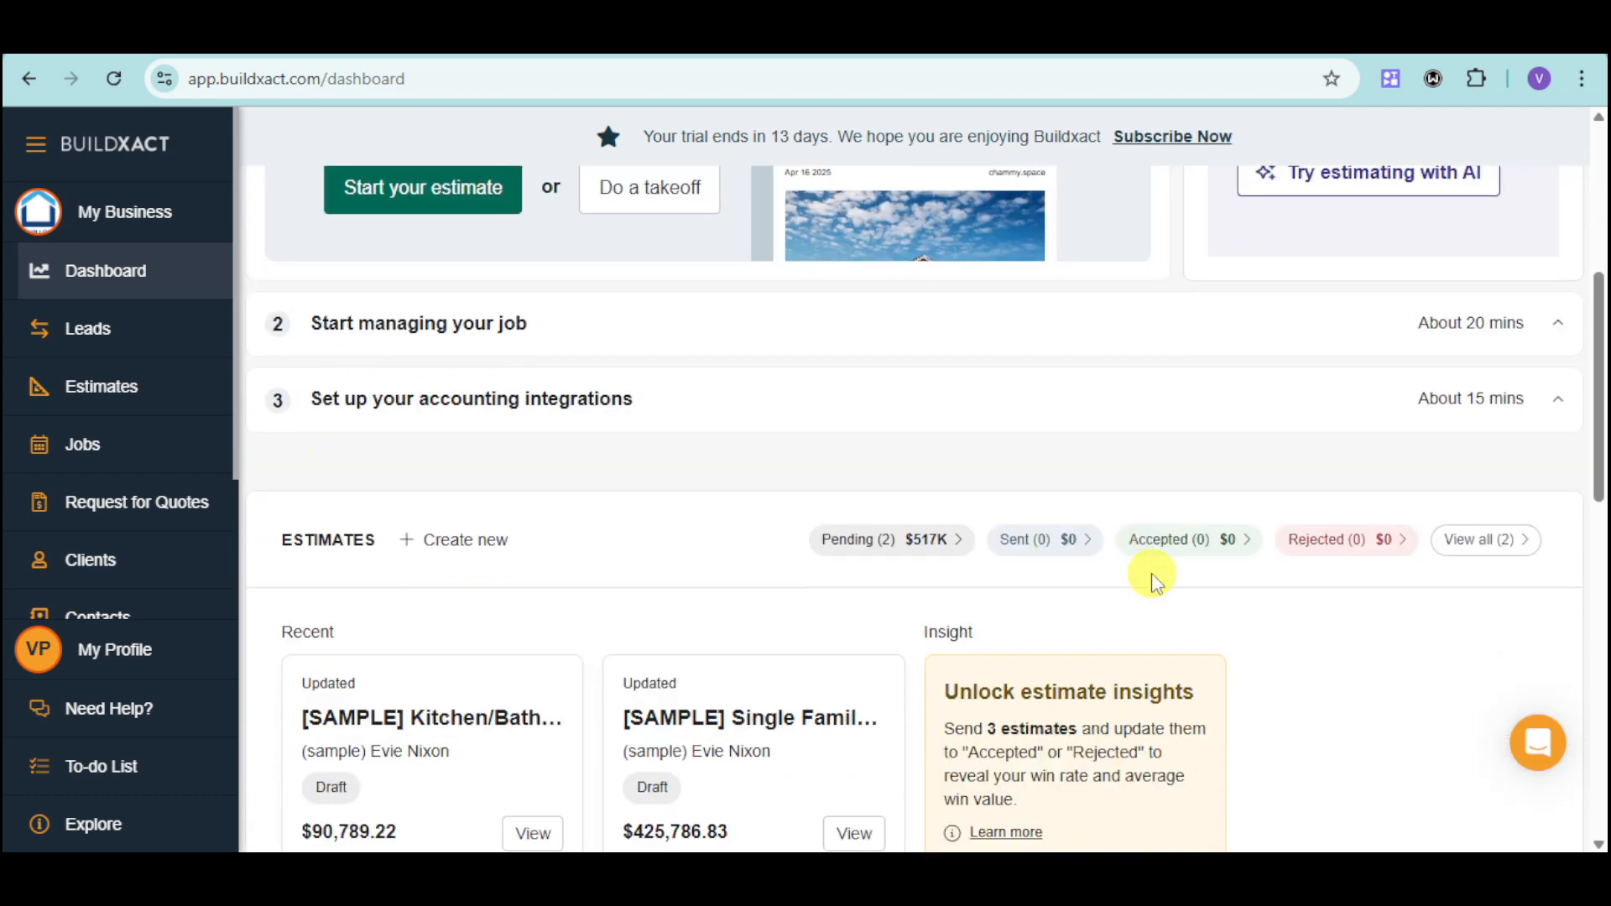
pyautogui.scroll(5, 1151, 579)
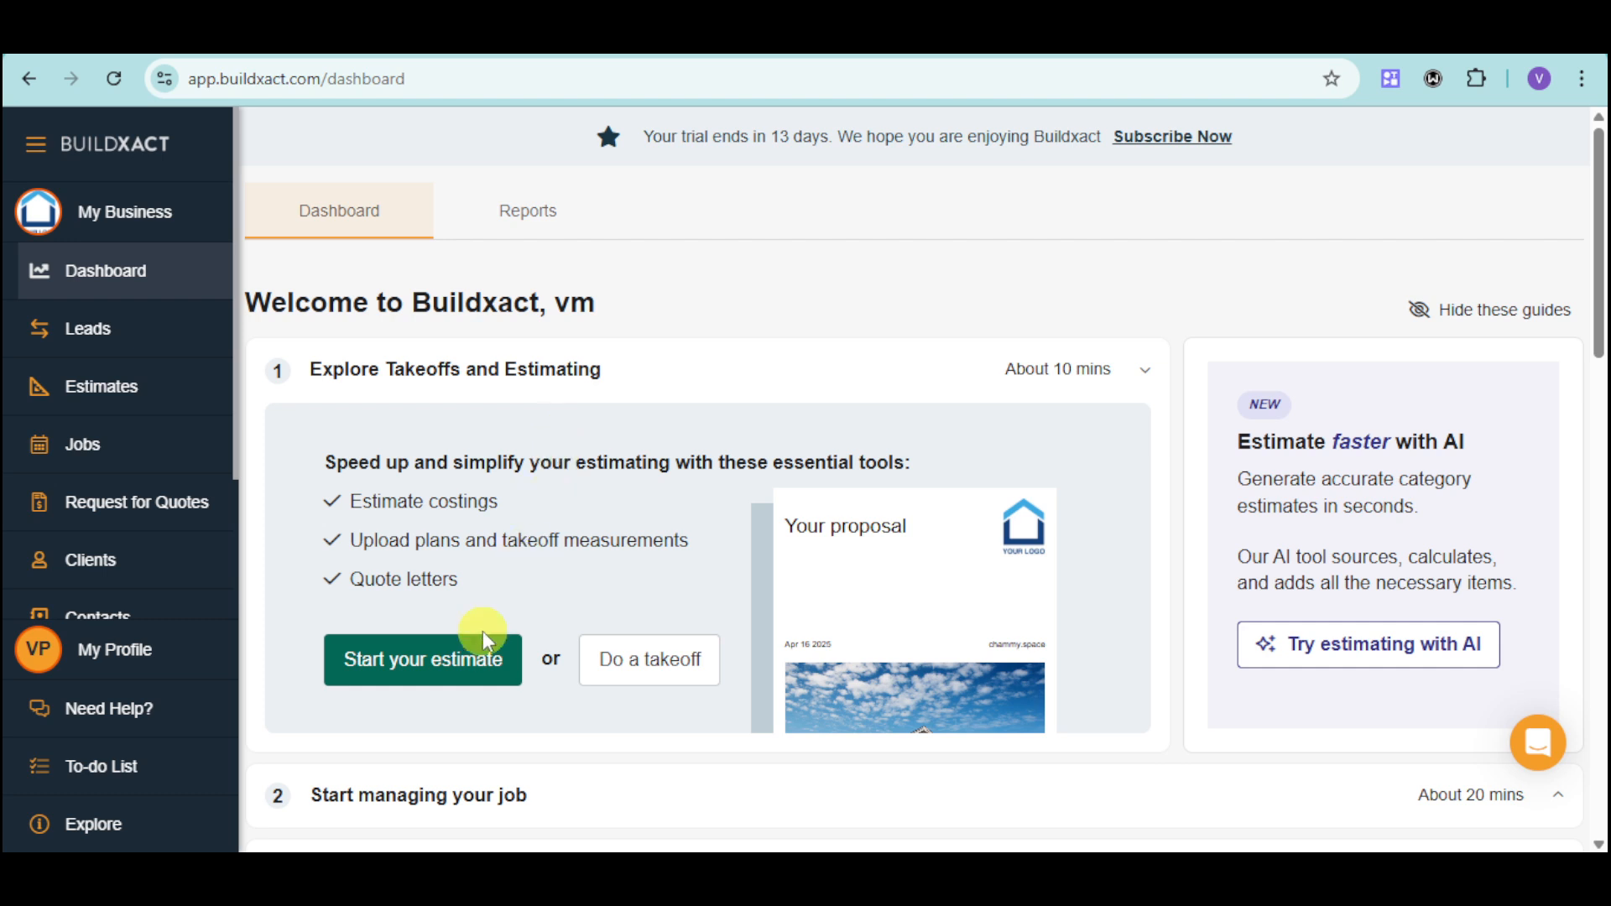
pyautogui.click(433, 659)
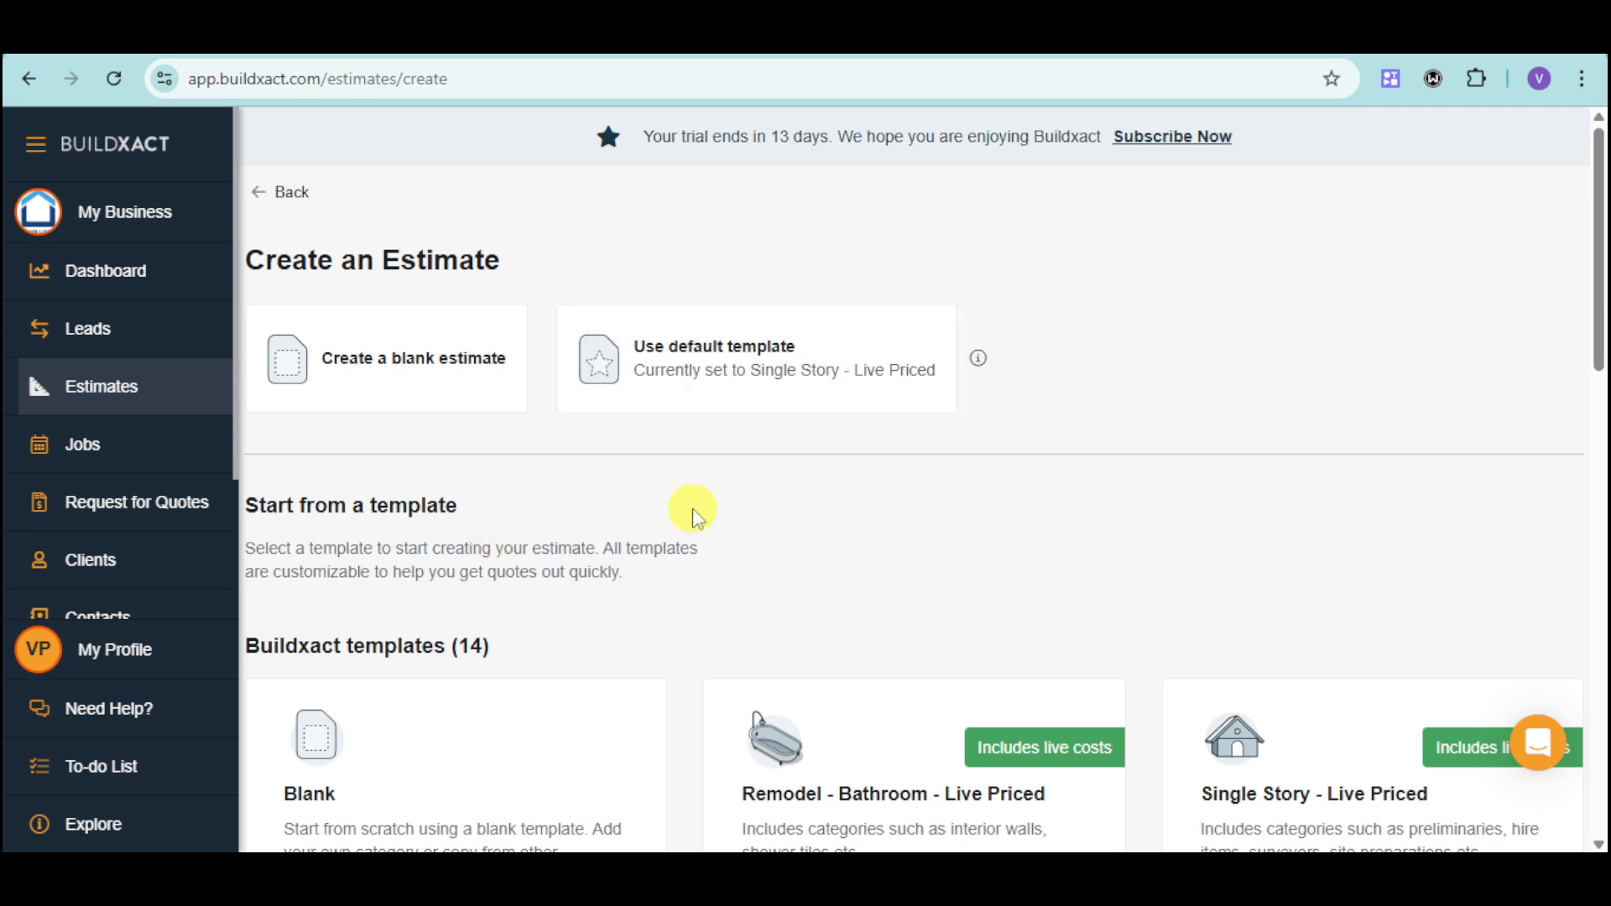
# Choose the Single Story - $400K template from the Buildxact templates for the new estimate.
pyautogui.scroll(-3, 694, 510)
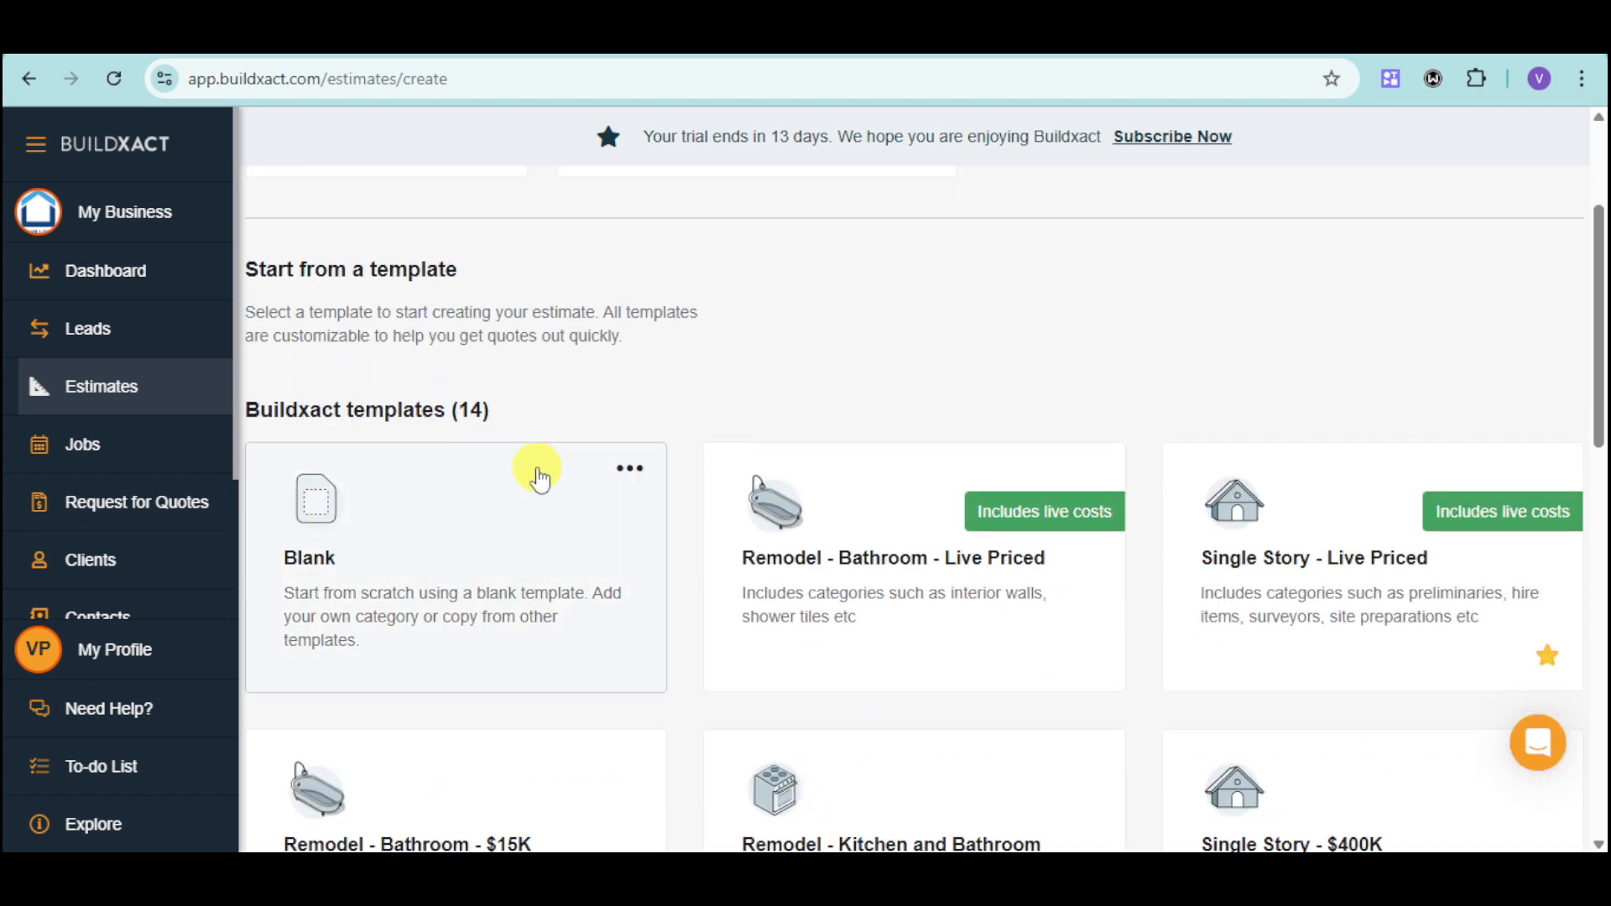
pyautogui.scroll(-1, 910, 599)
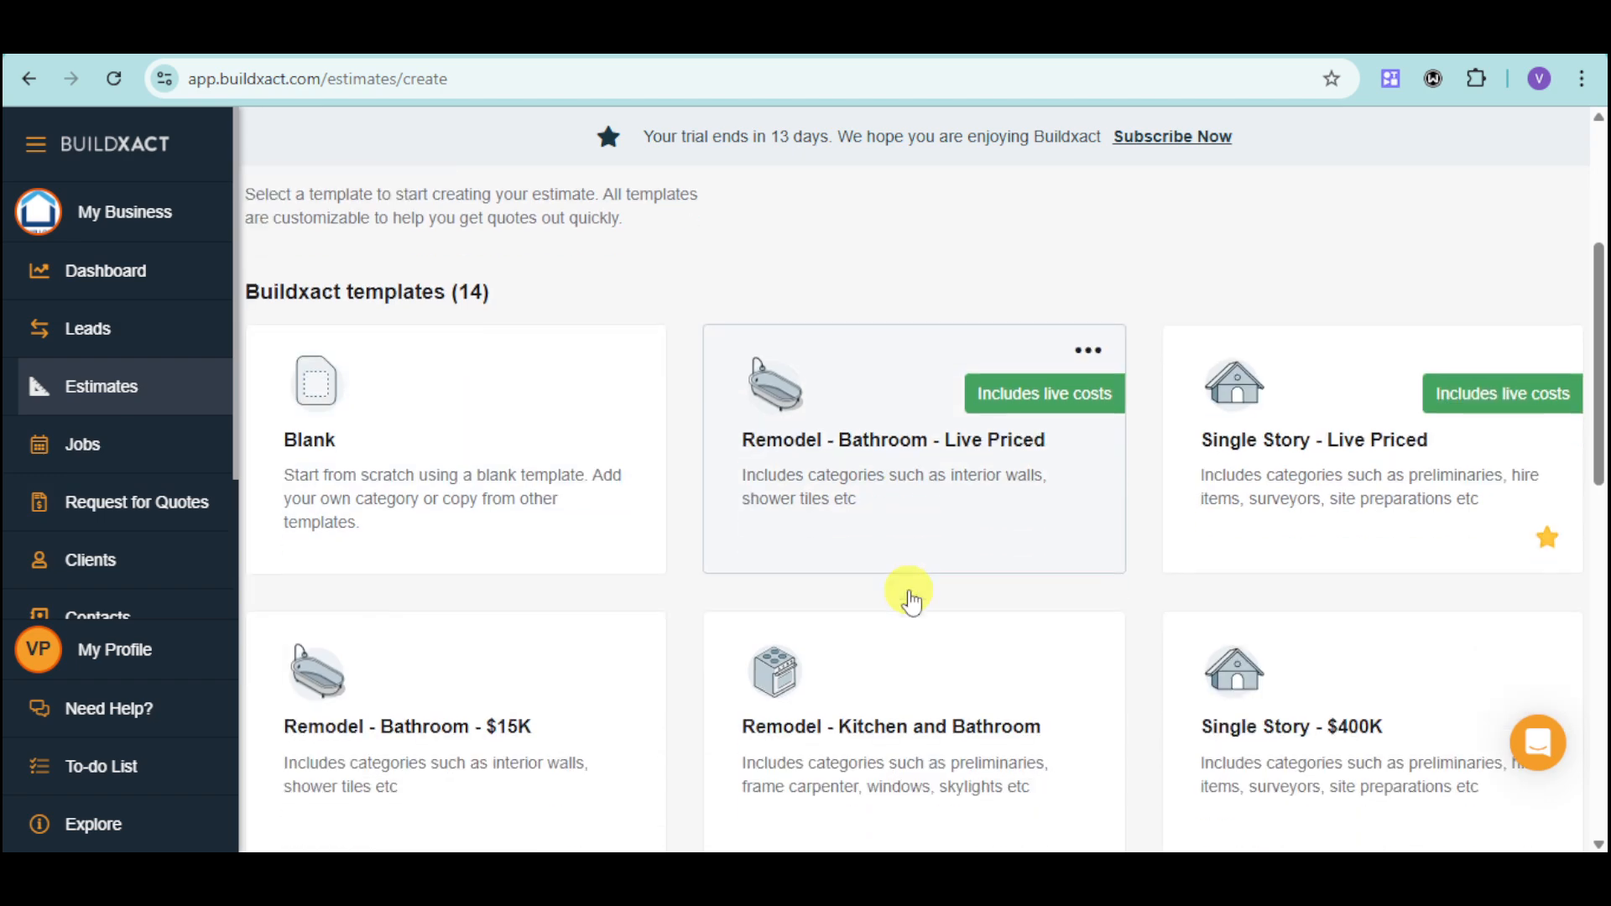
pyautogui.scroll(-2, 750, 750)
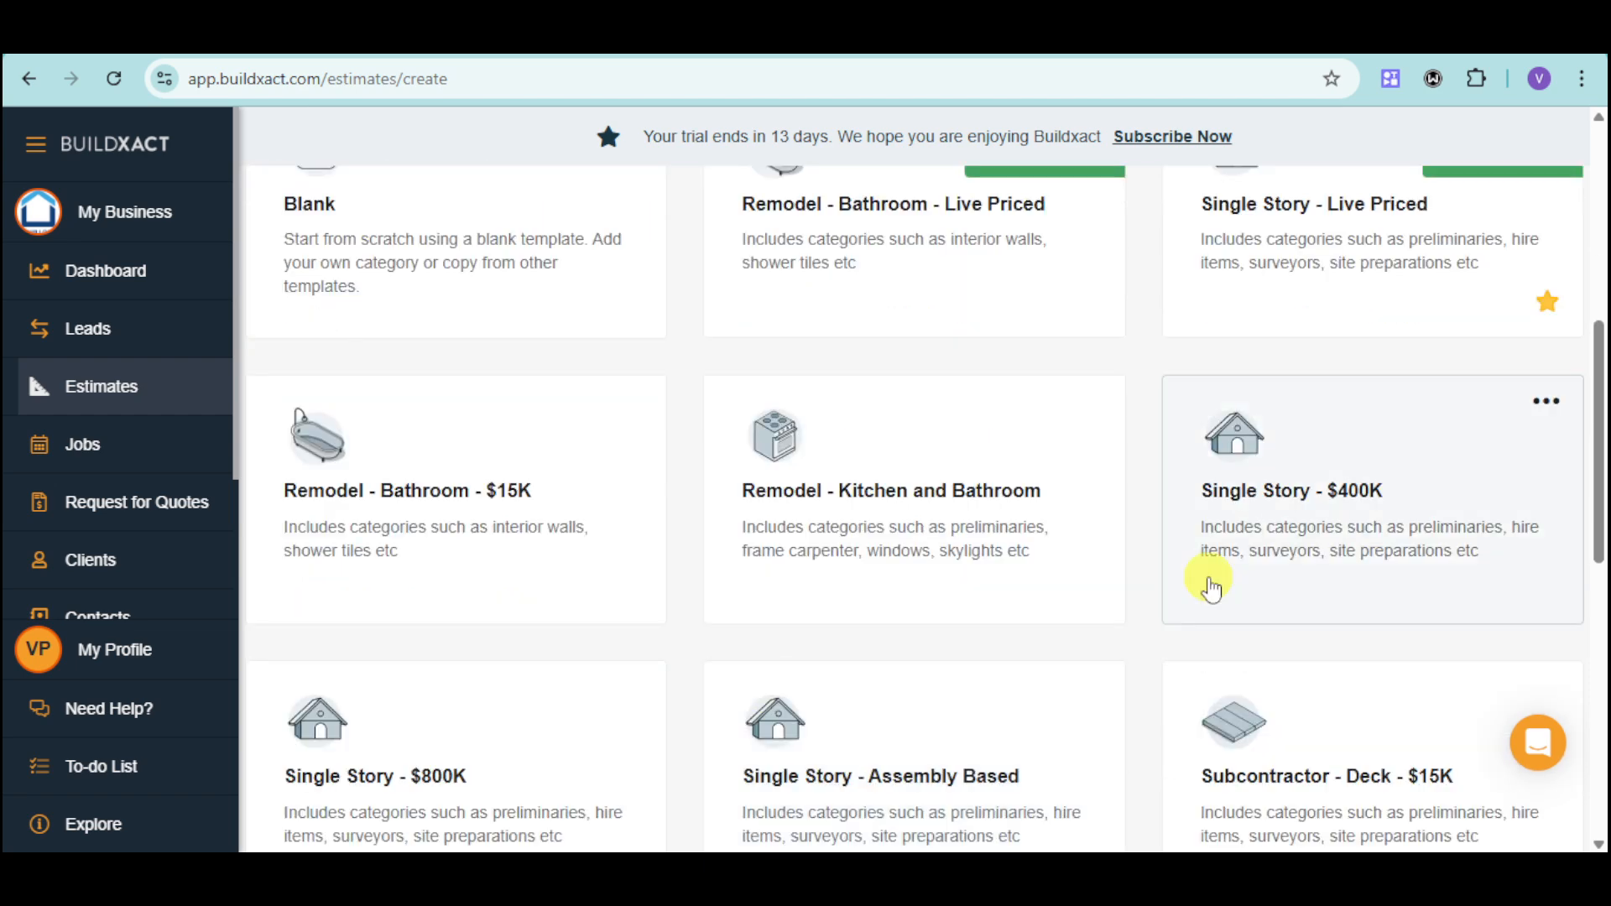
pyautogui.scroll(4, 1158, 594)
pyautogui.scroll(-3, 672, 514)
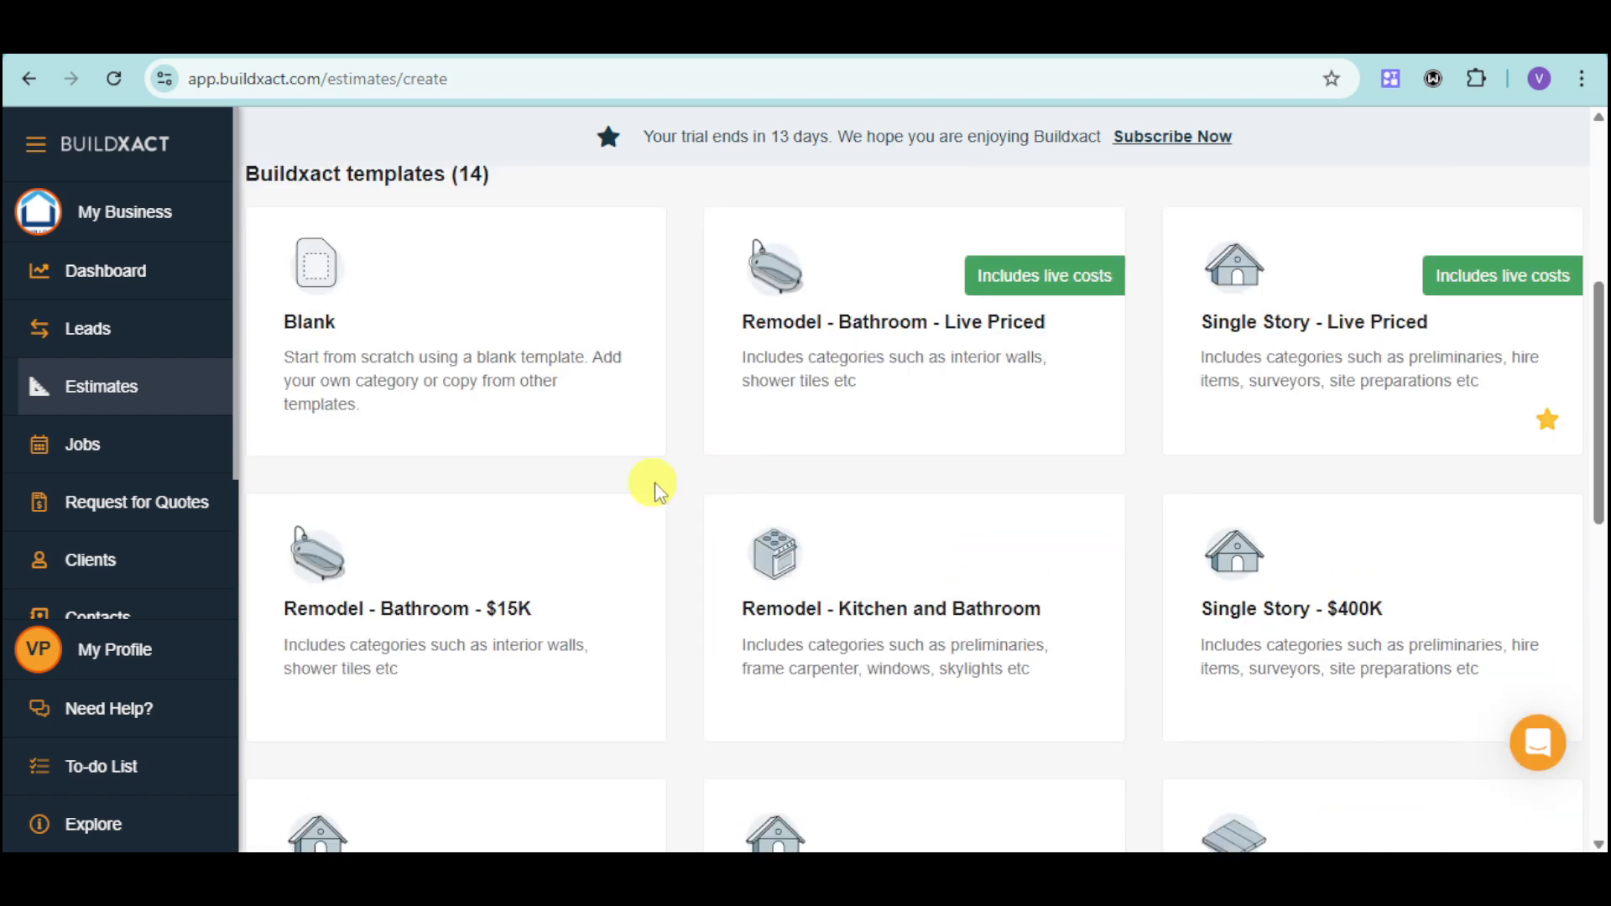
pyautogui.scroll(-1, 875, 620)
pyautogui.scroll(-2, 877, 625)
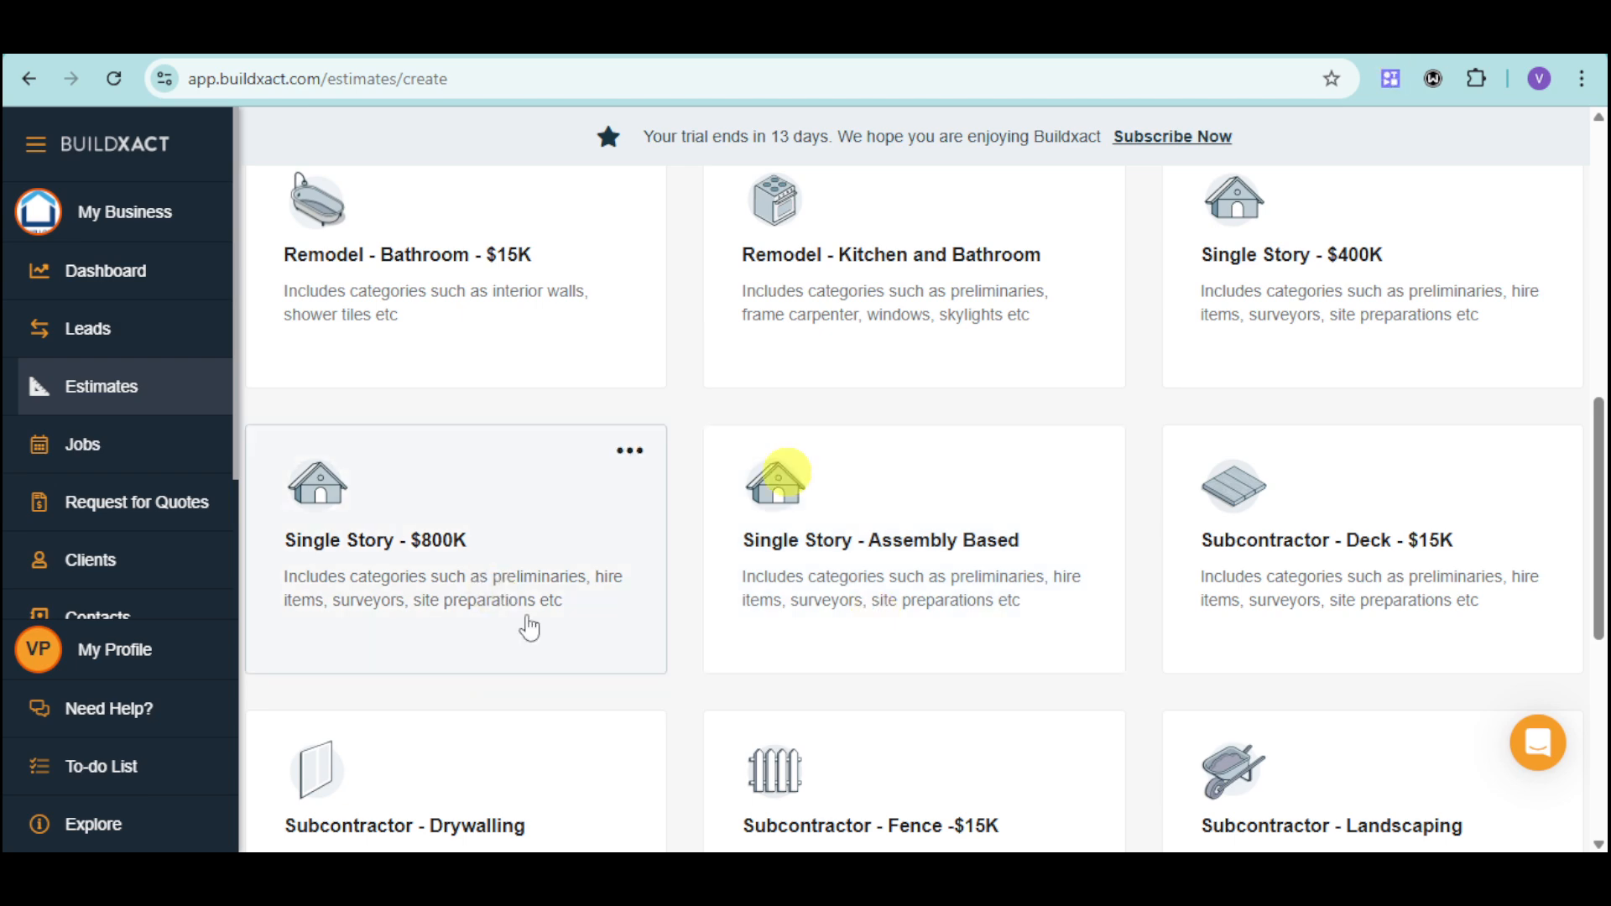
pyautogui.click(1377, 319)
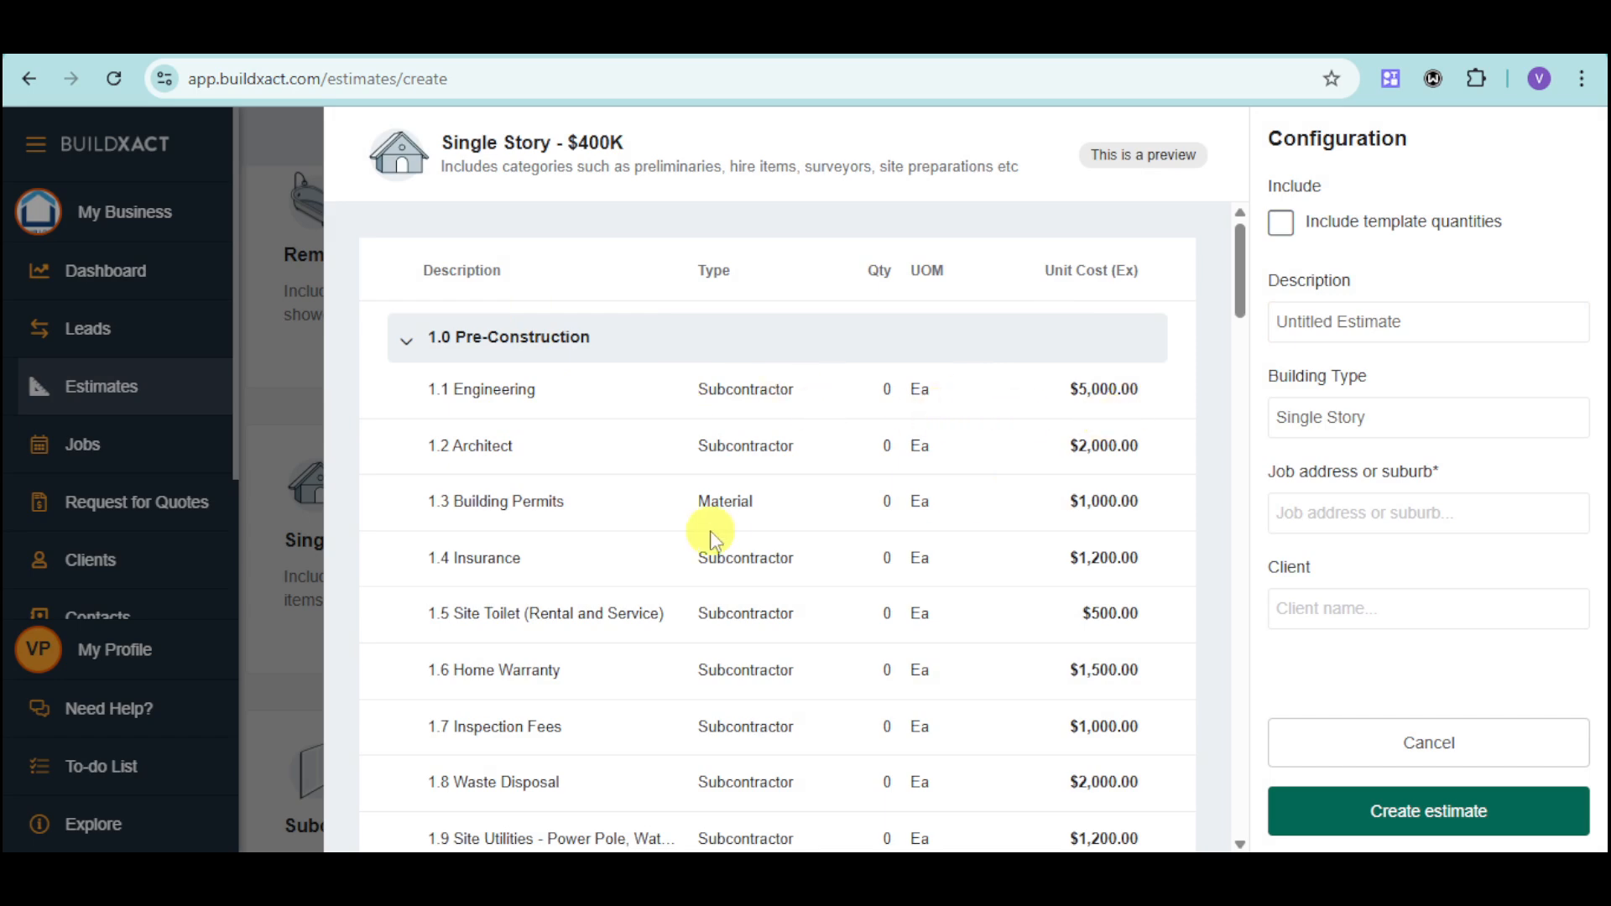
# Look through the template's cost items and include the template quantities in the estimate.
pyautogui.scroll(-4, 709, 537)
pyautogui.scroll(-4, 702, 564)
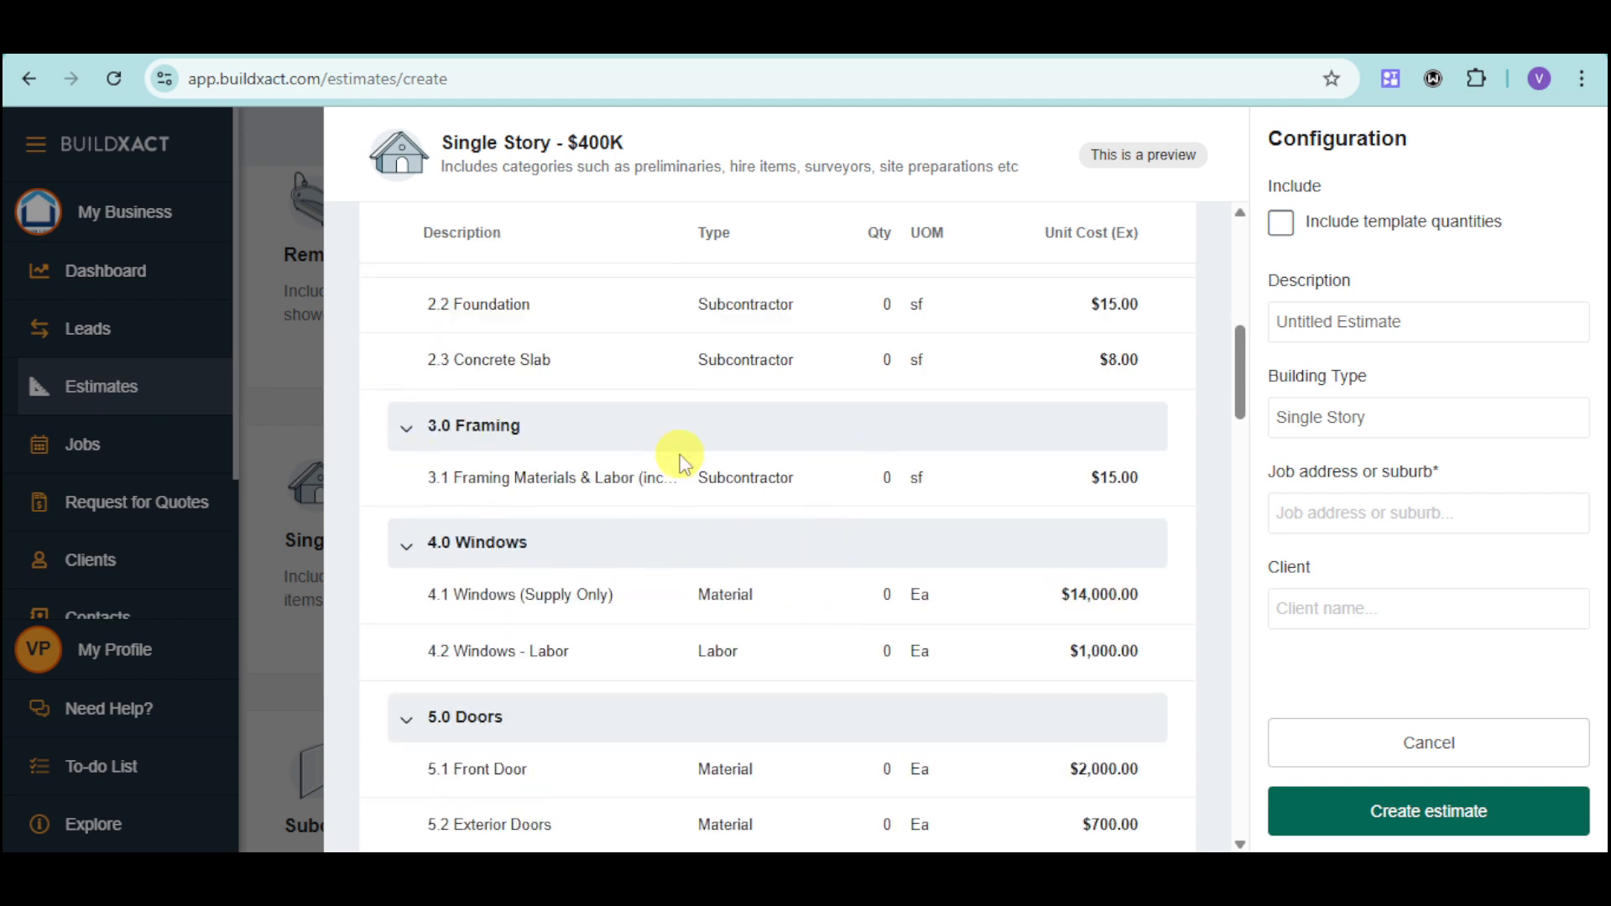
pyautogui.scroll(-4, 676, 457)
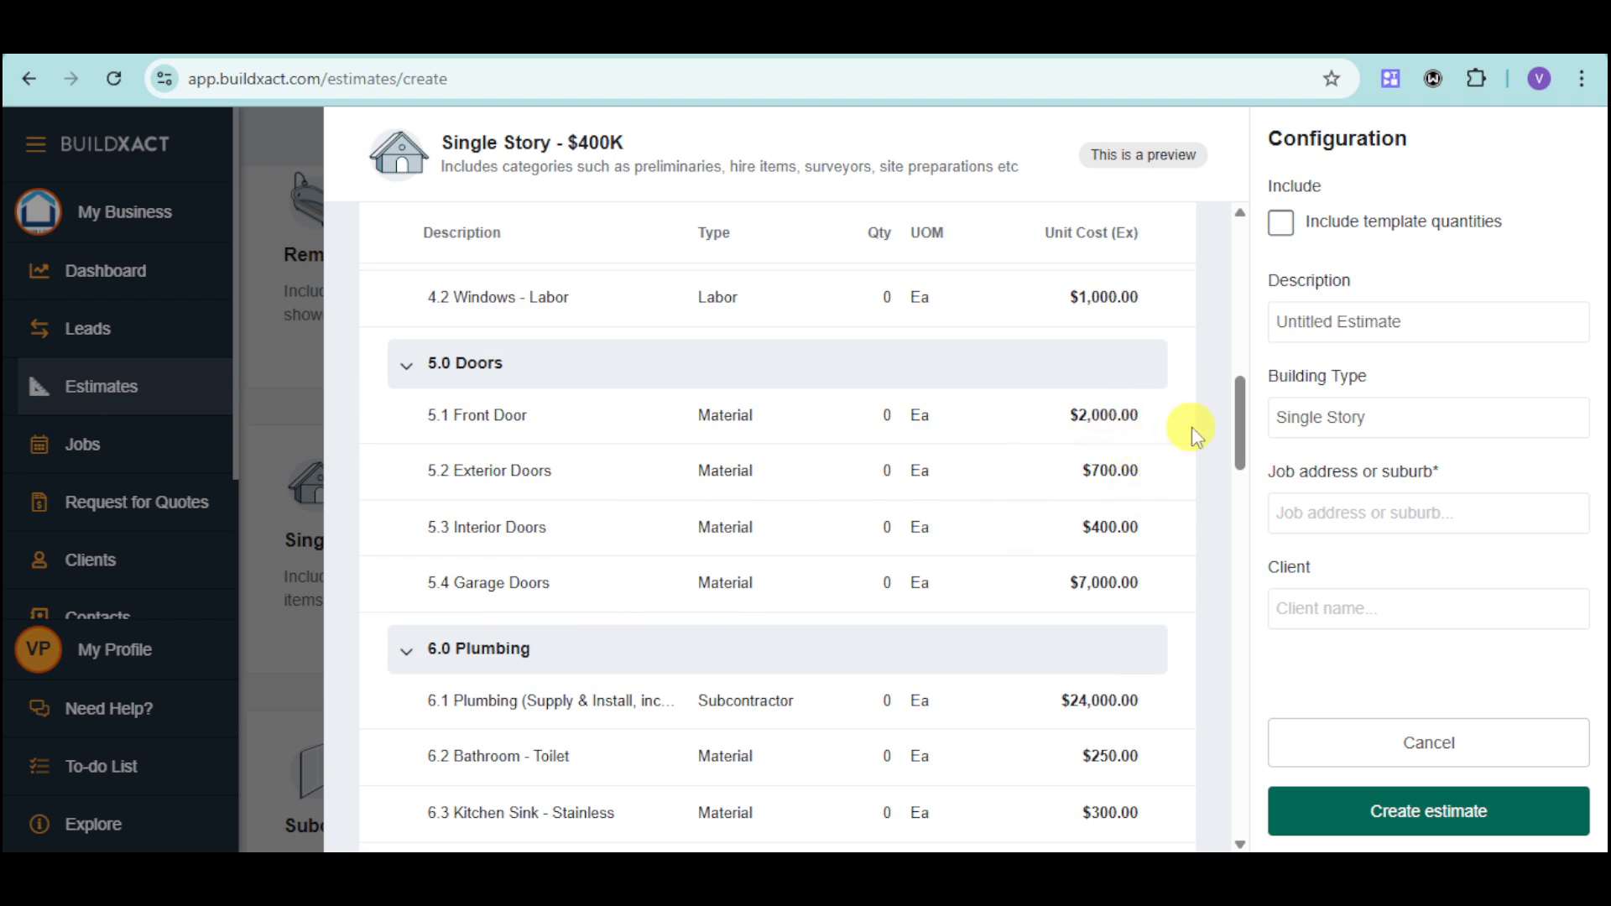
pyautogui.click(1281, 223)
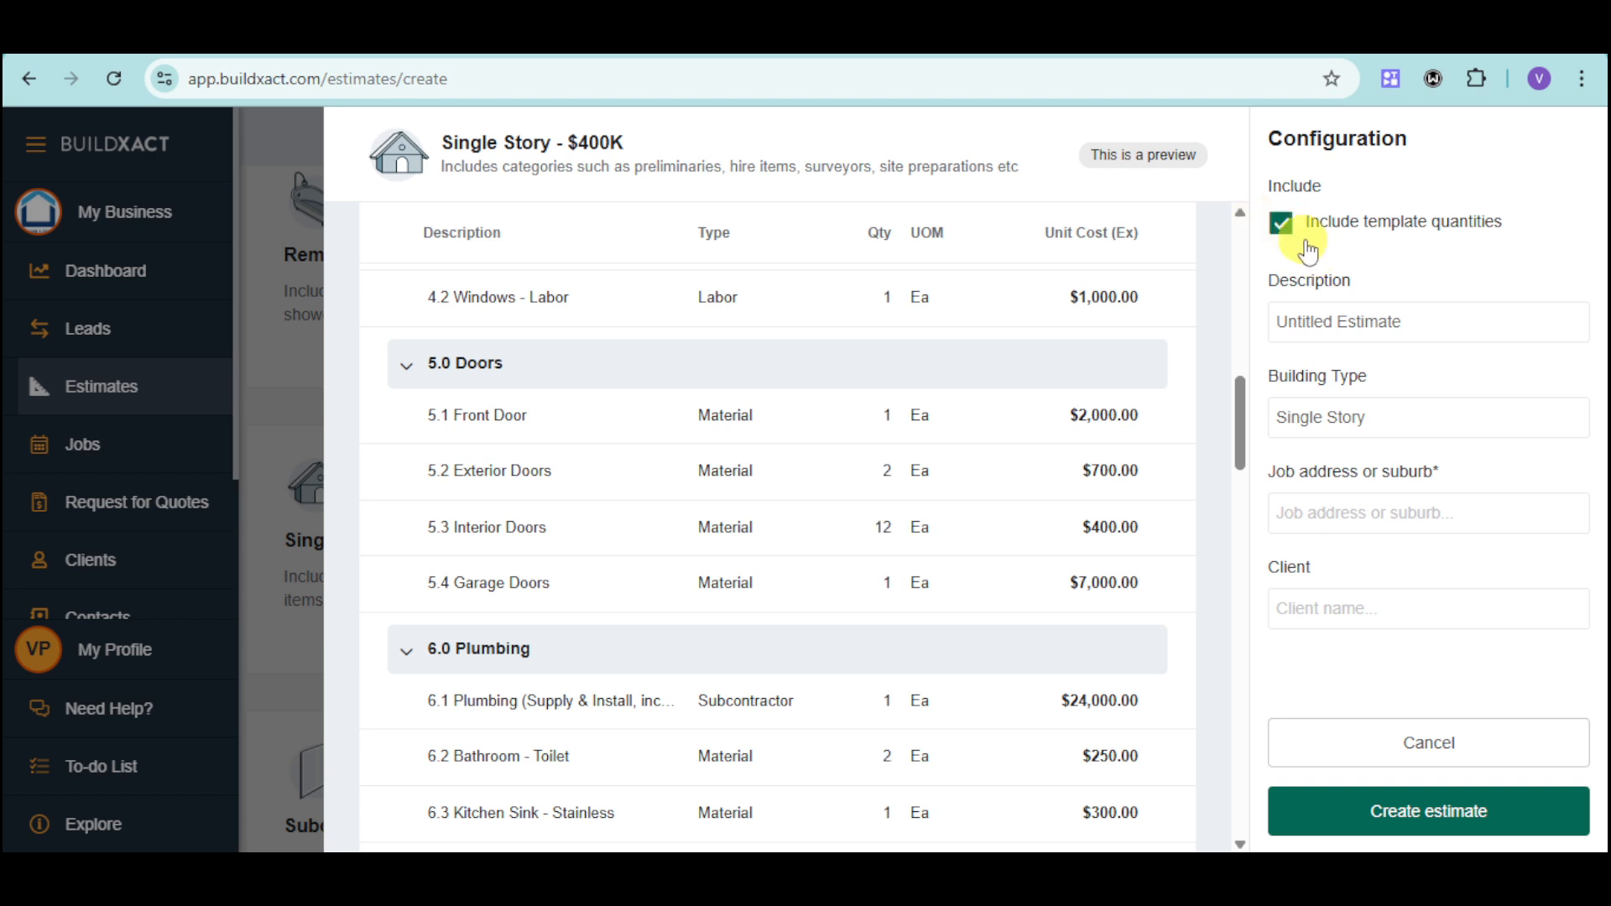
# Set the estimate's description to "Estimate for Smith House".
pyautogui.click(1383, 324)
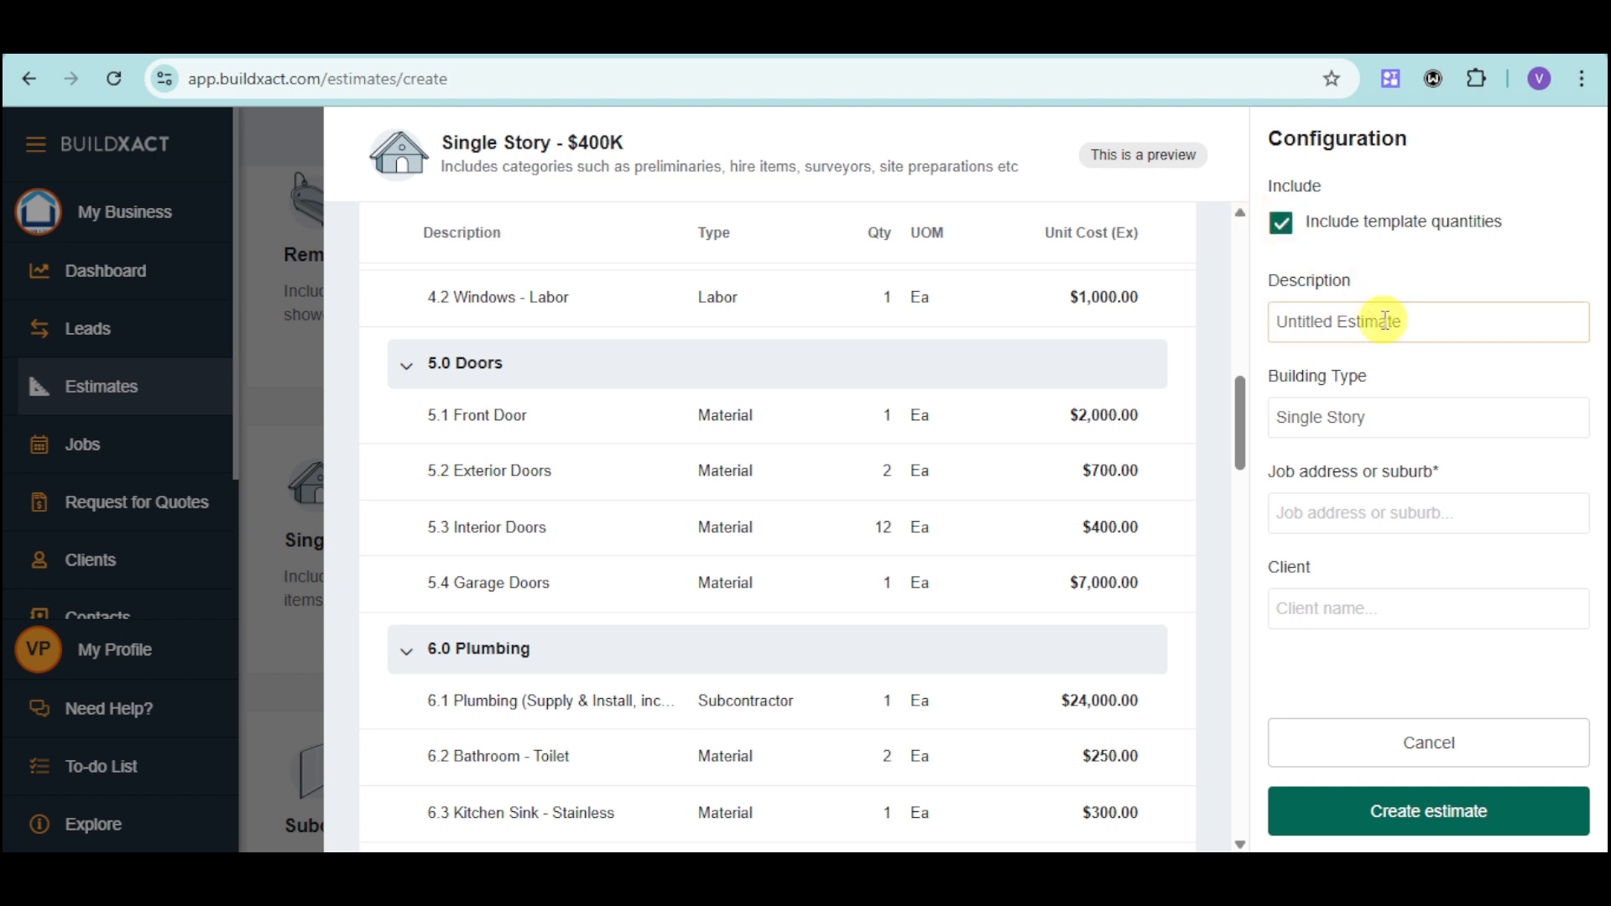
pyautogui.tripleClick(1469, 320)
pyautogui.scroll(15, 831, 487)
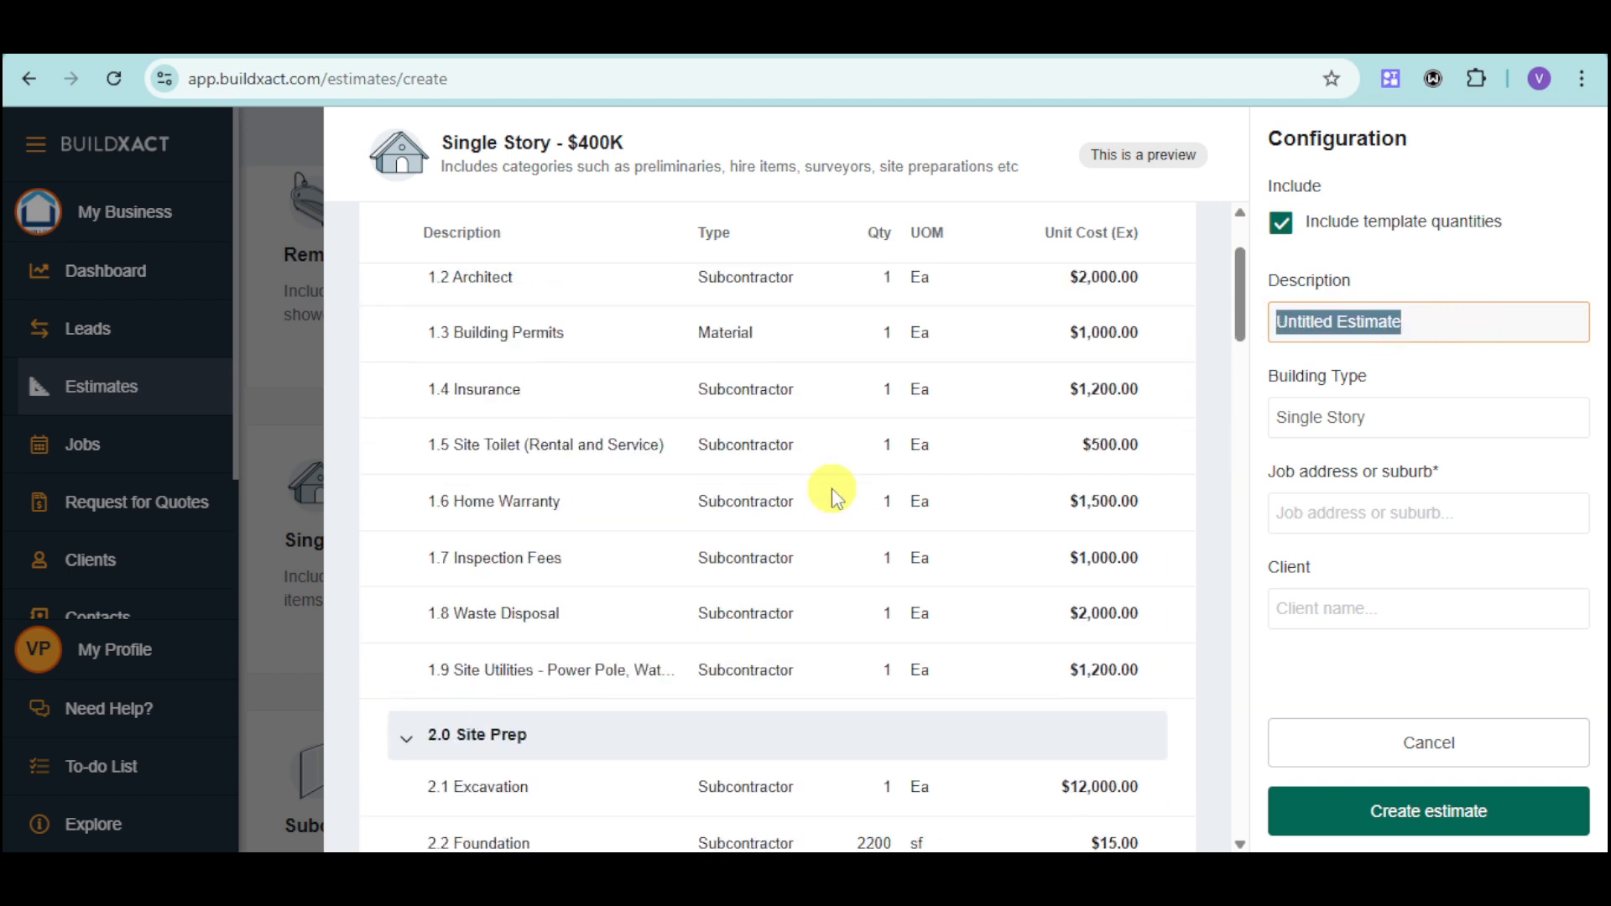
pyautogui.write('Esti8mate for Smith House')
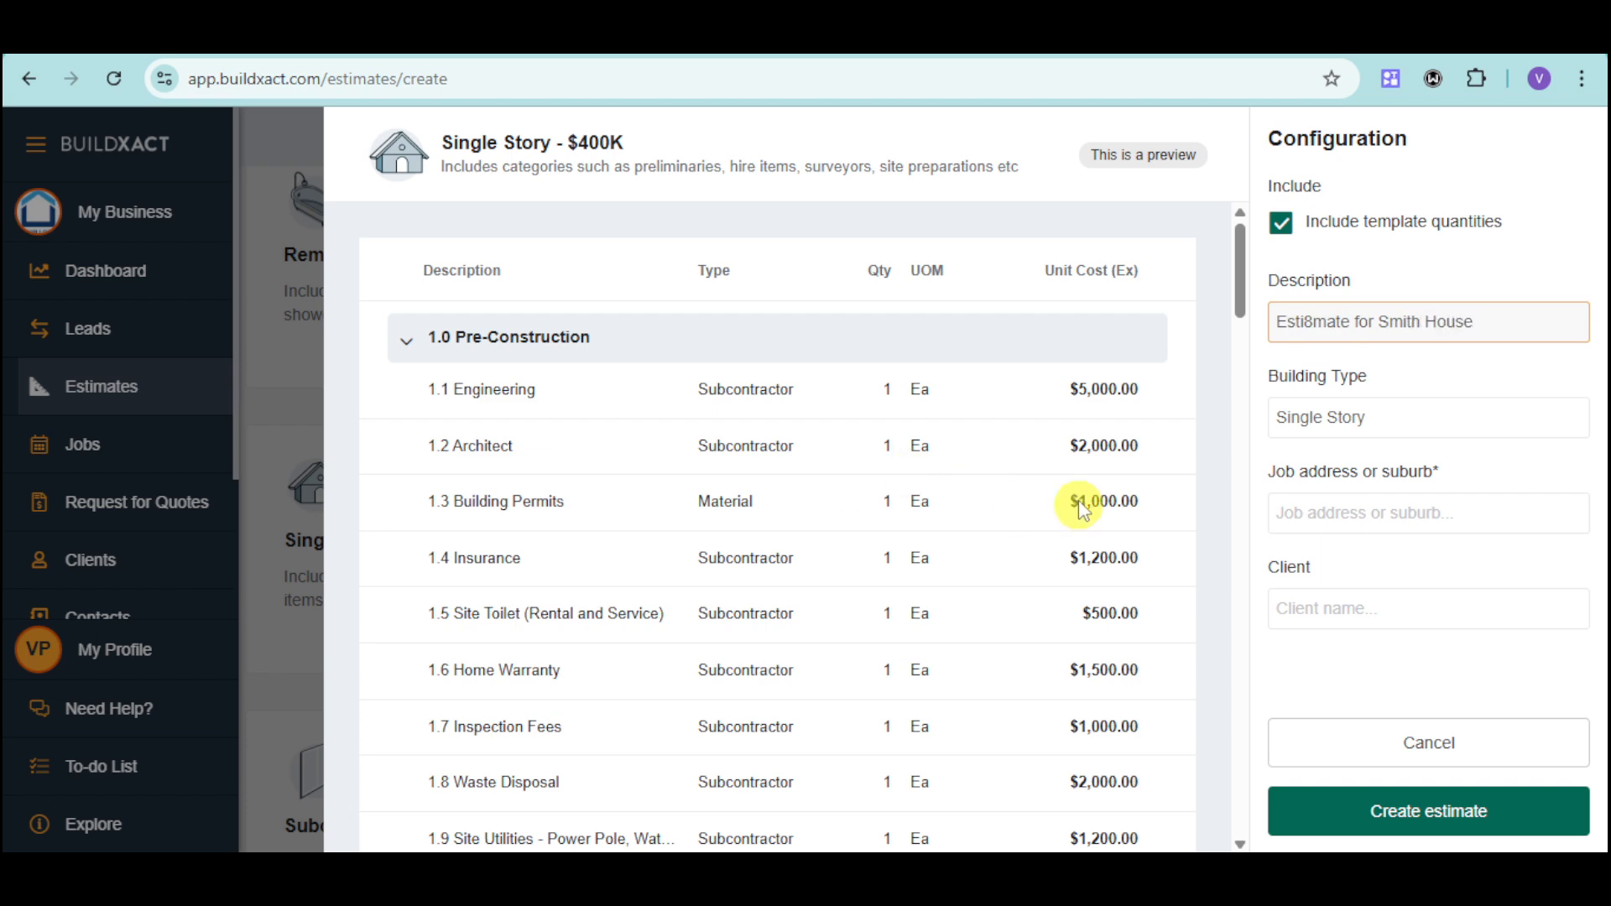
pyautogui.click(1314, 322)
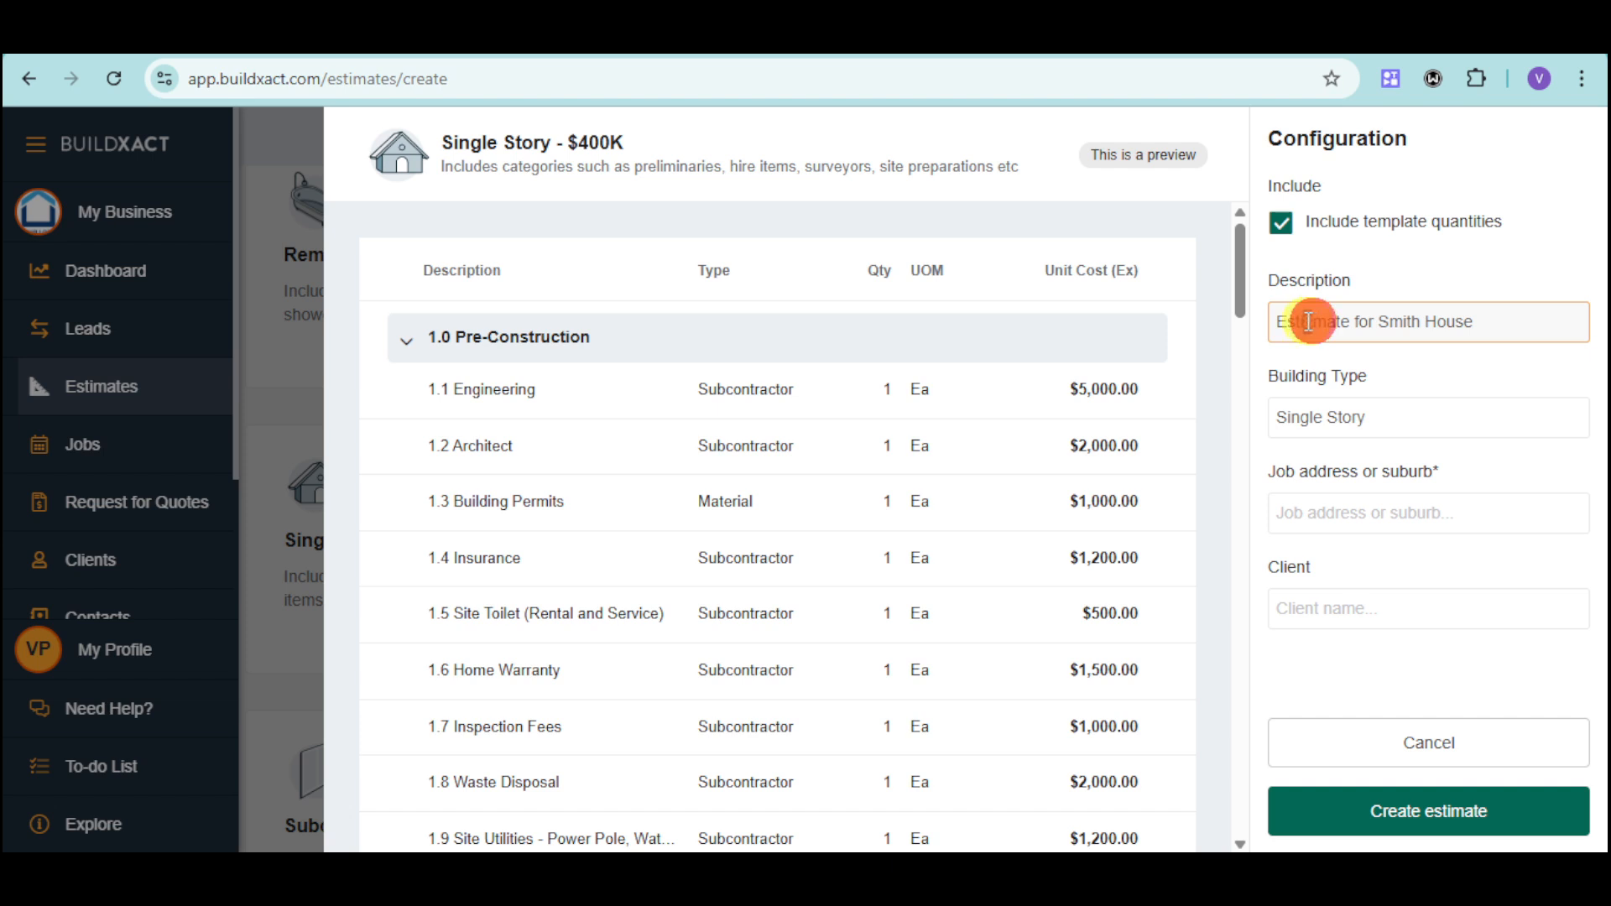
pyautogui.press('BackSpace')
# Set the building type to Residential and fill in the job address with the first suggestion for "Apple Suburb".
pyautogui.click(1388, 417)
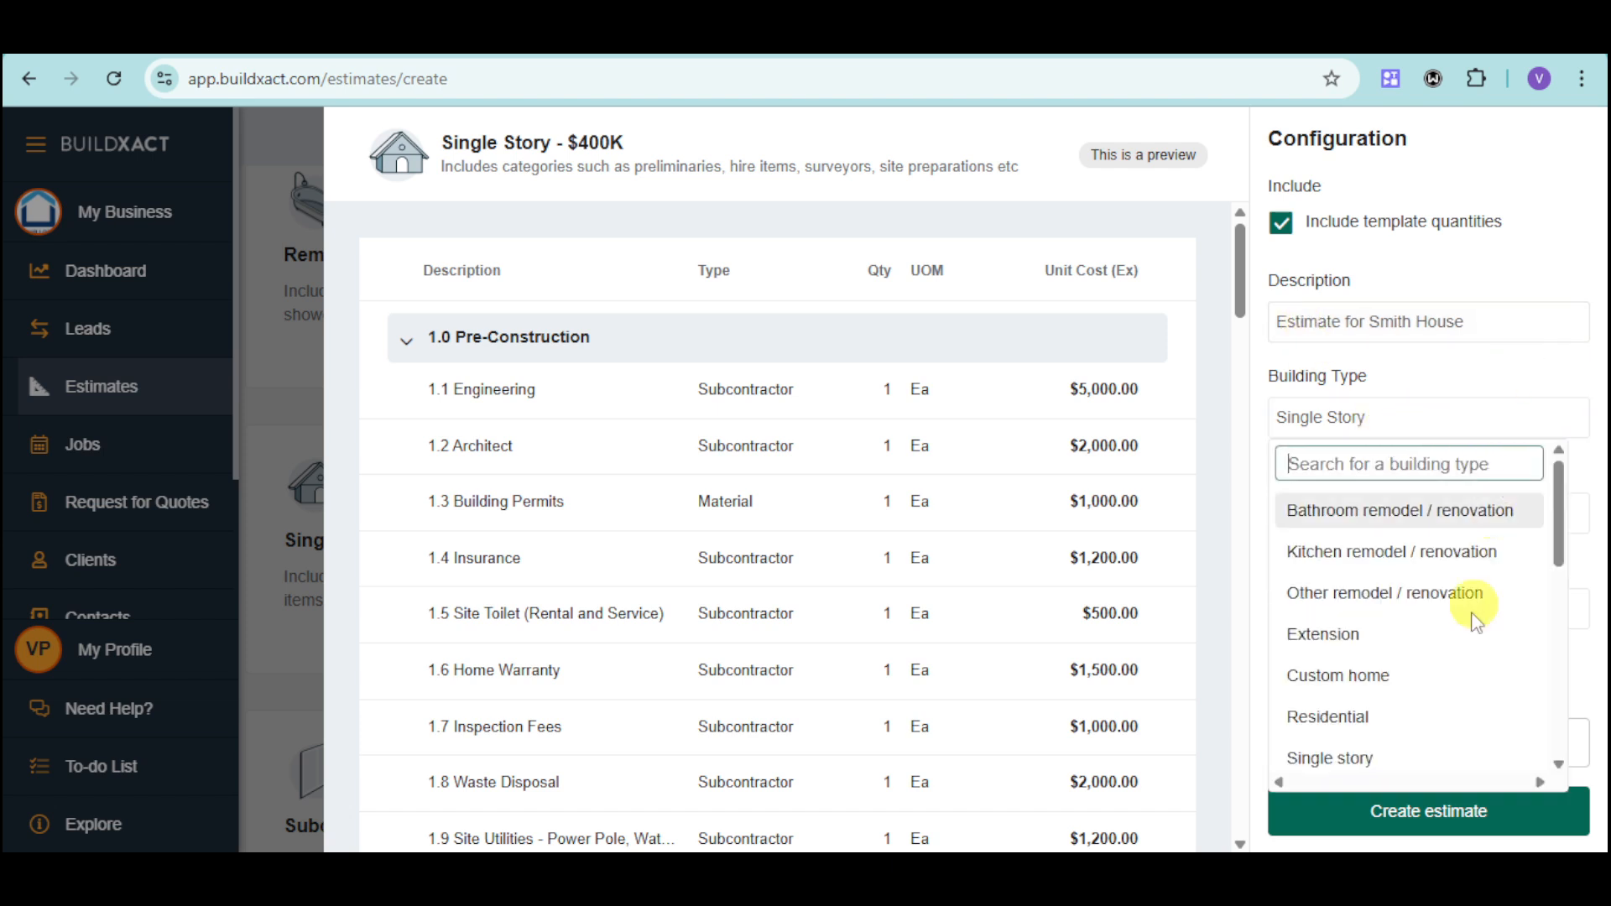
pyautogui.click(1371, 715)
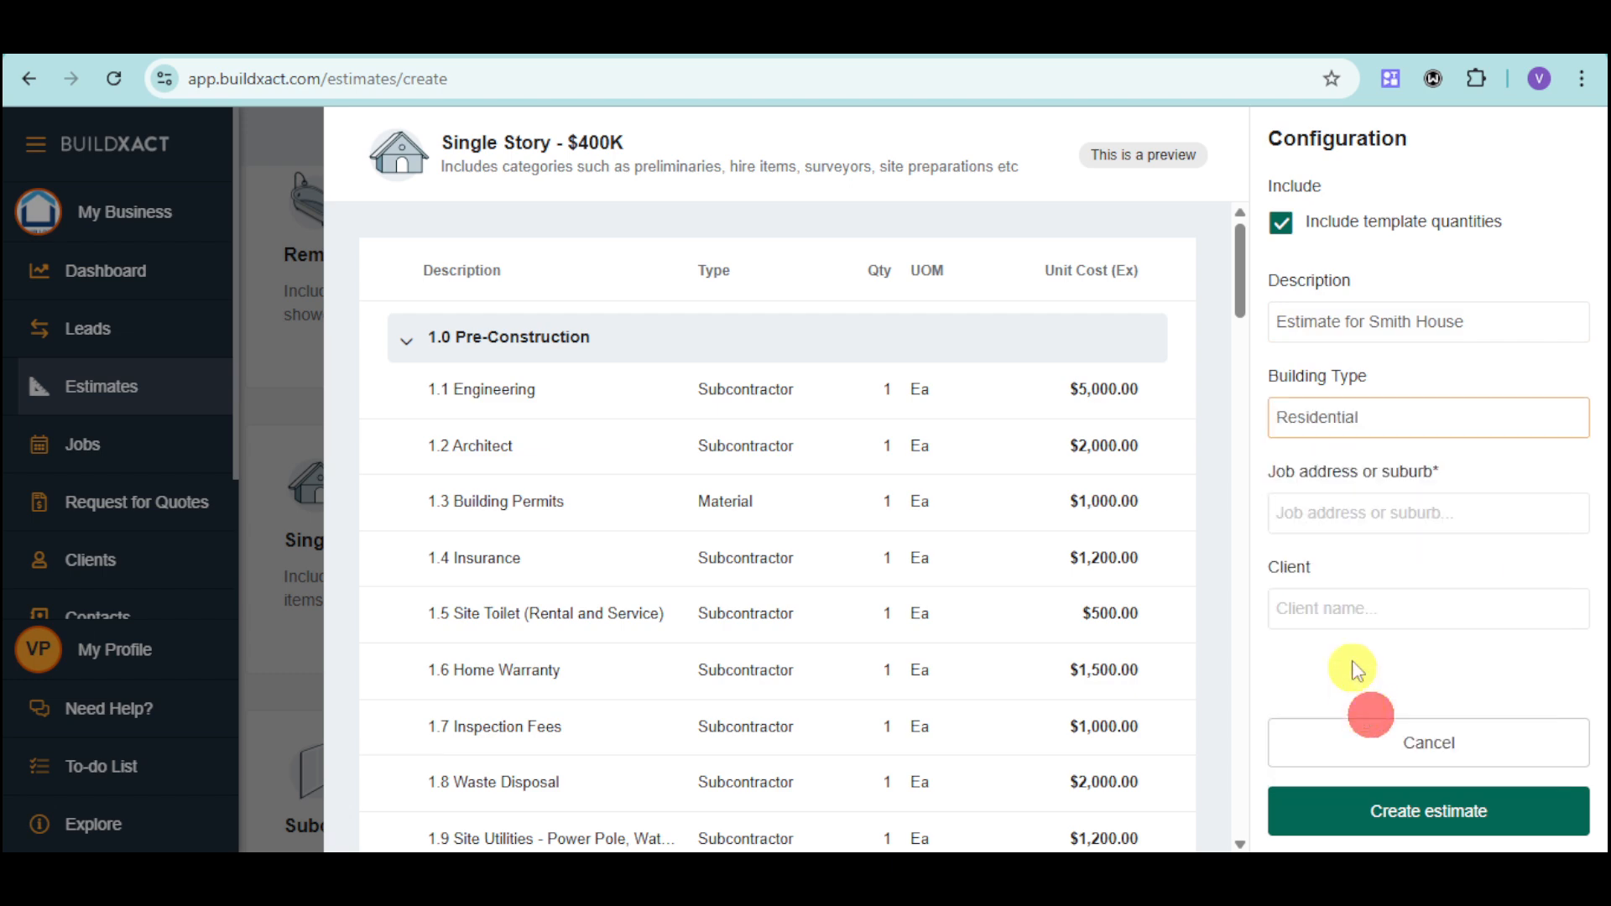
pyautogui.click(1521, 509)
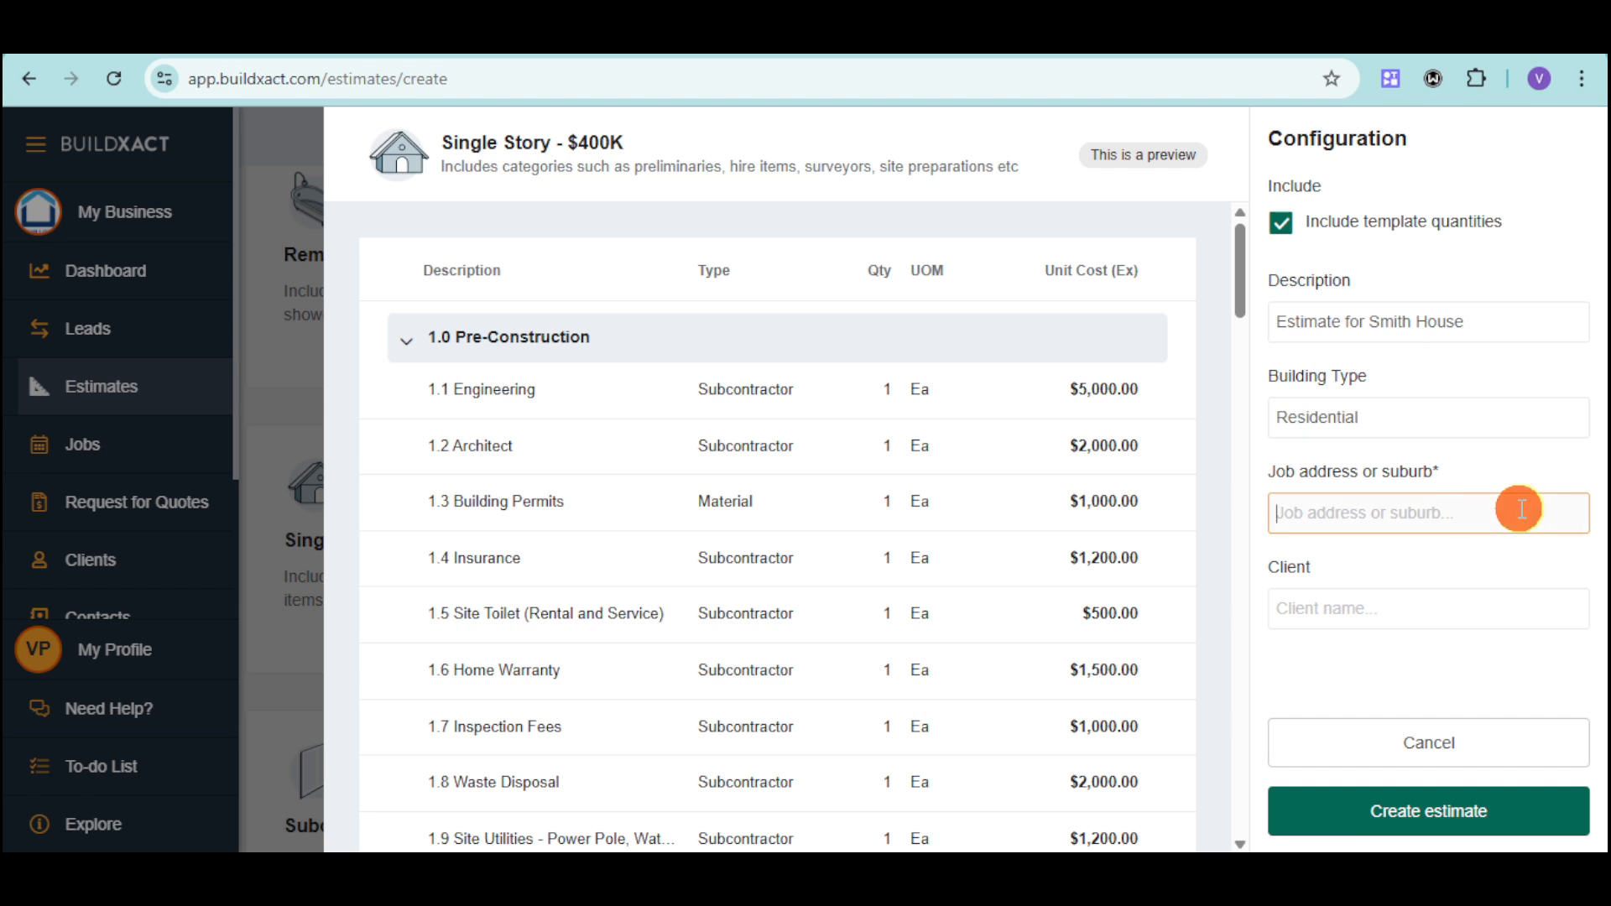
pyautogui.write('Appl')
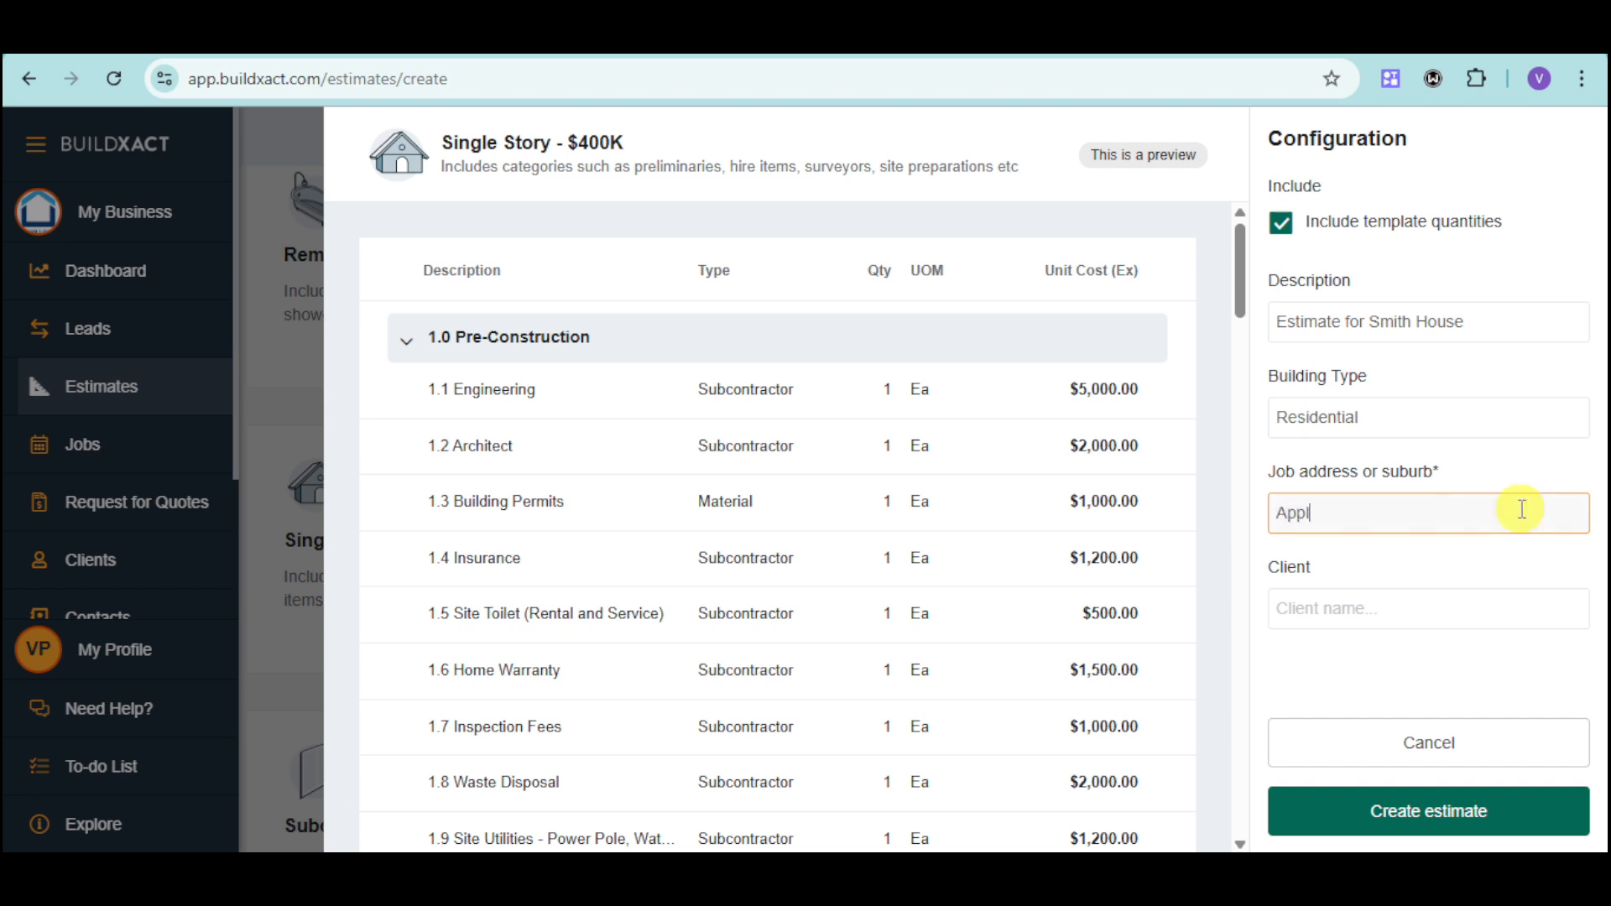
pyautogui.write('e Suburb')
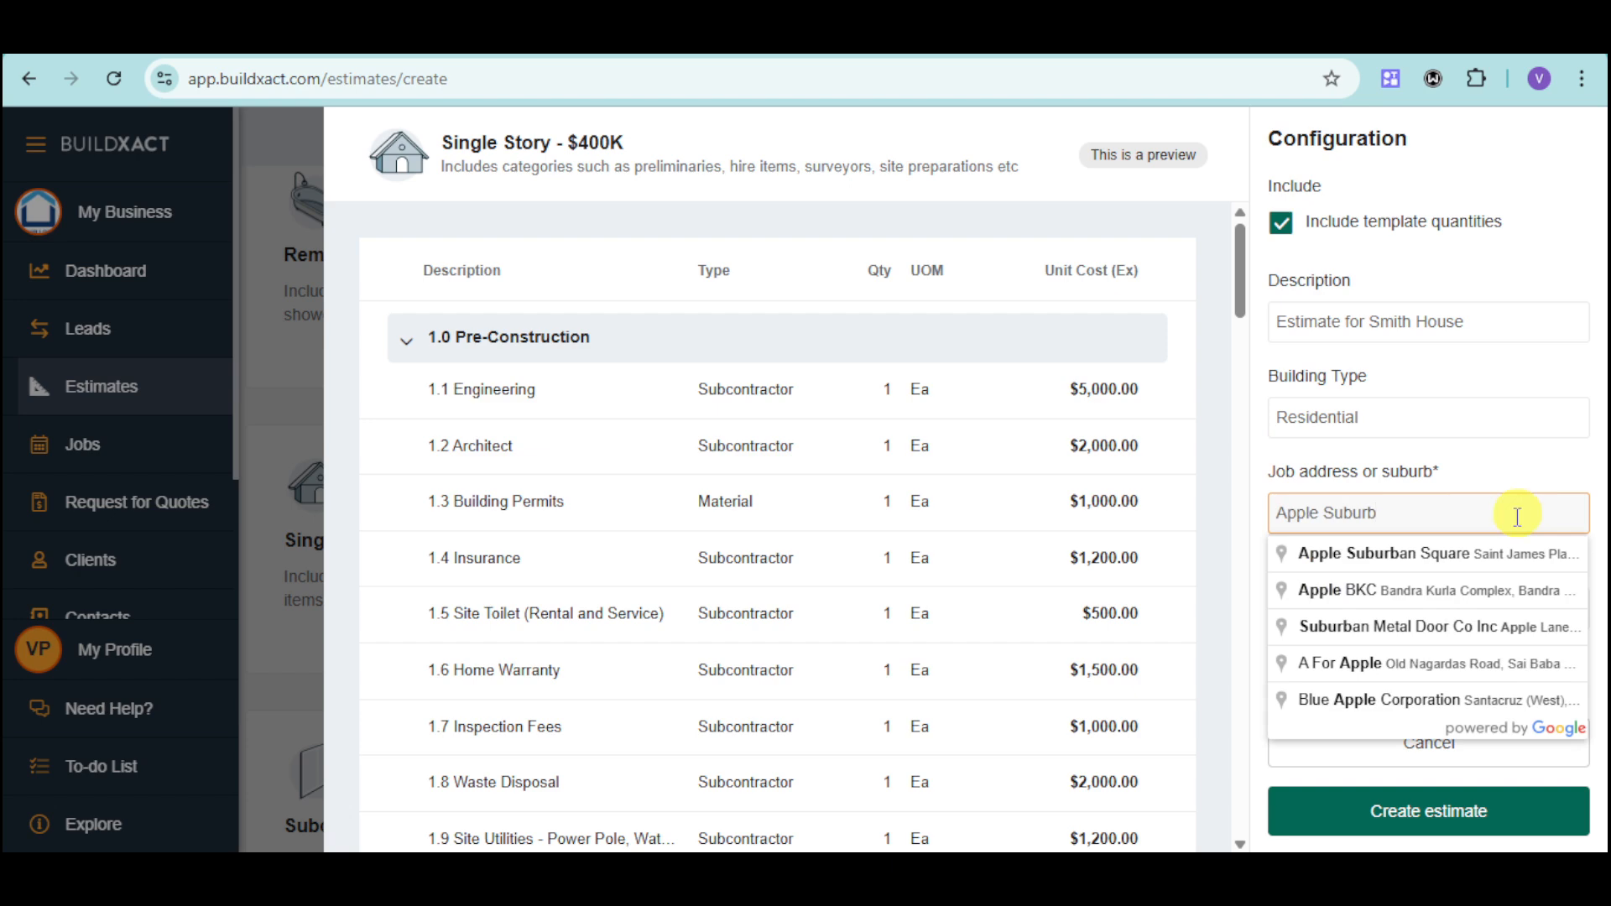
pyautogui.click(1501, 554)
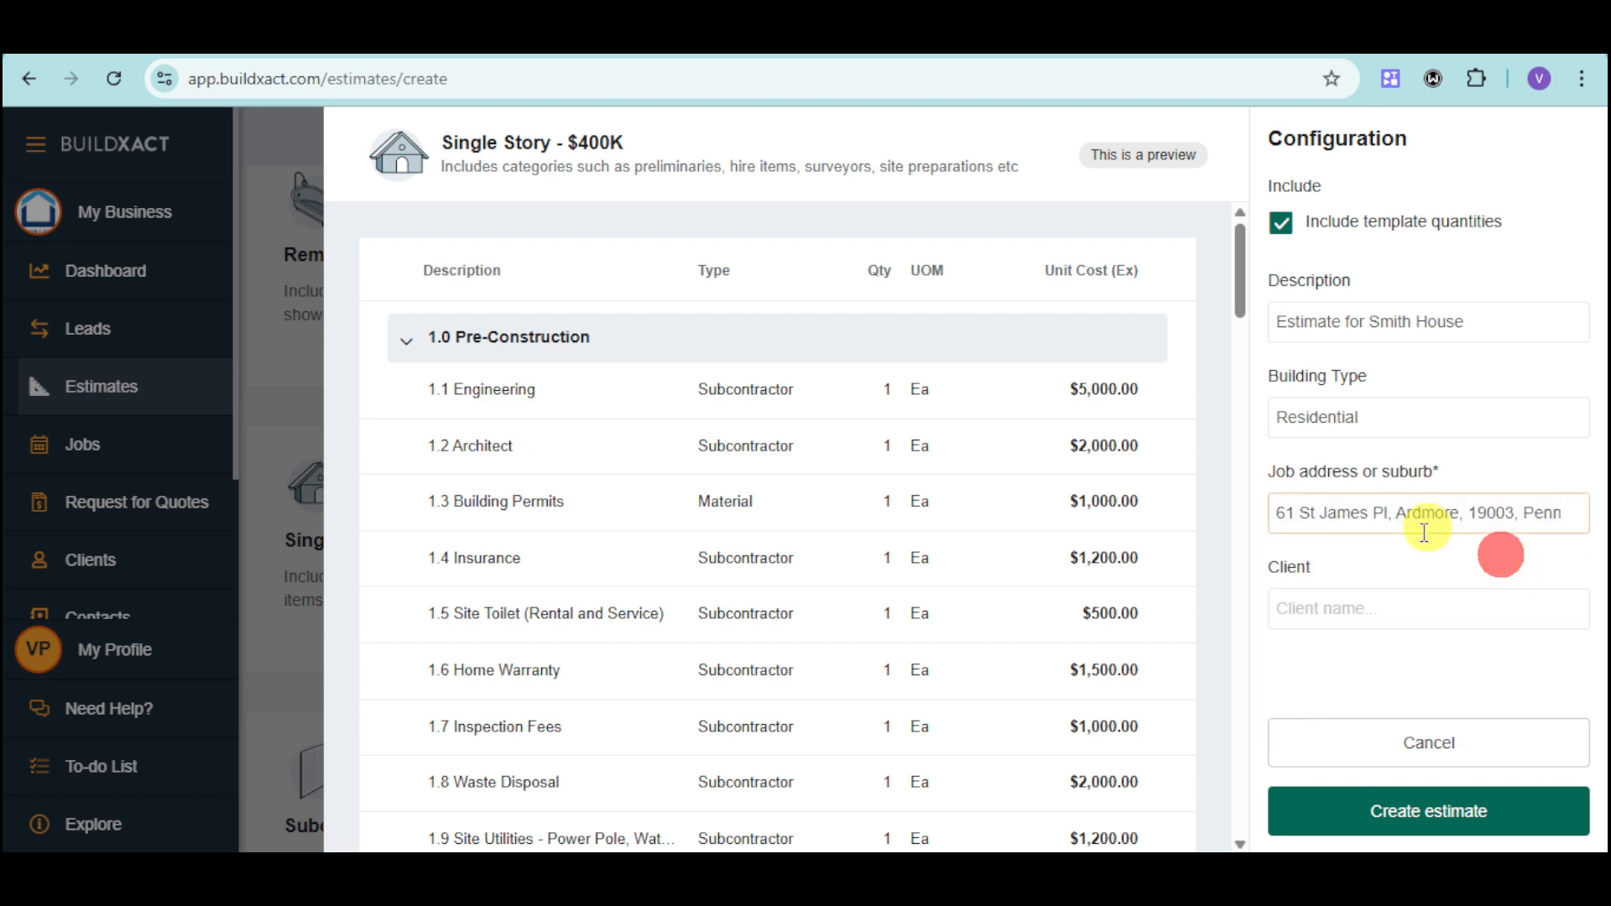
# Assign the existing sample client to the estimate and create the estimate.
pyautogui.click(1372, 597)
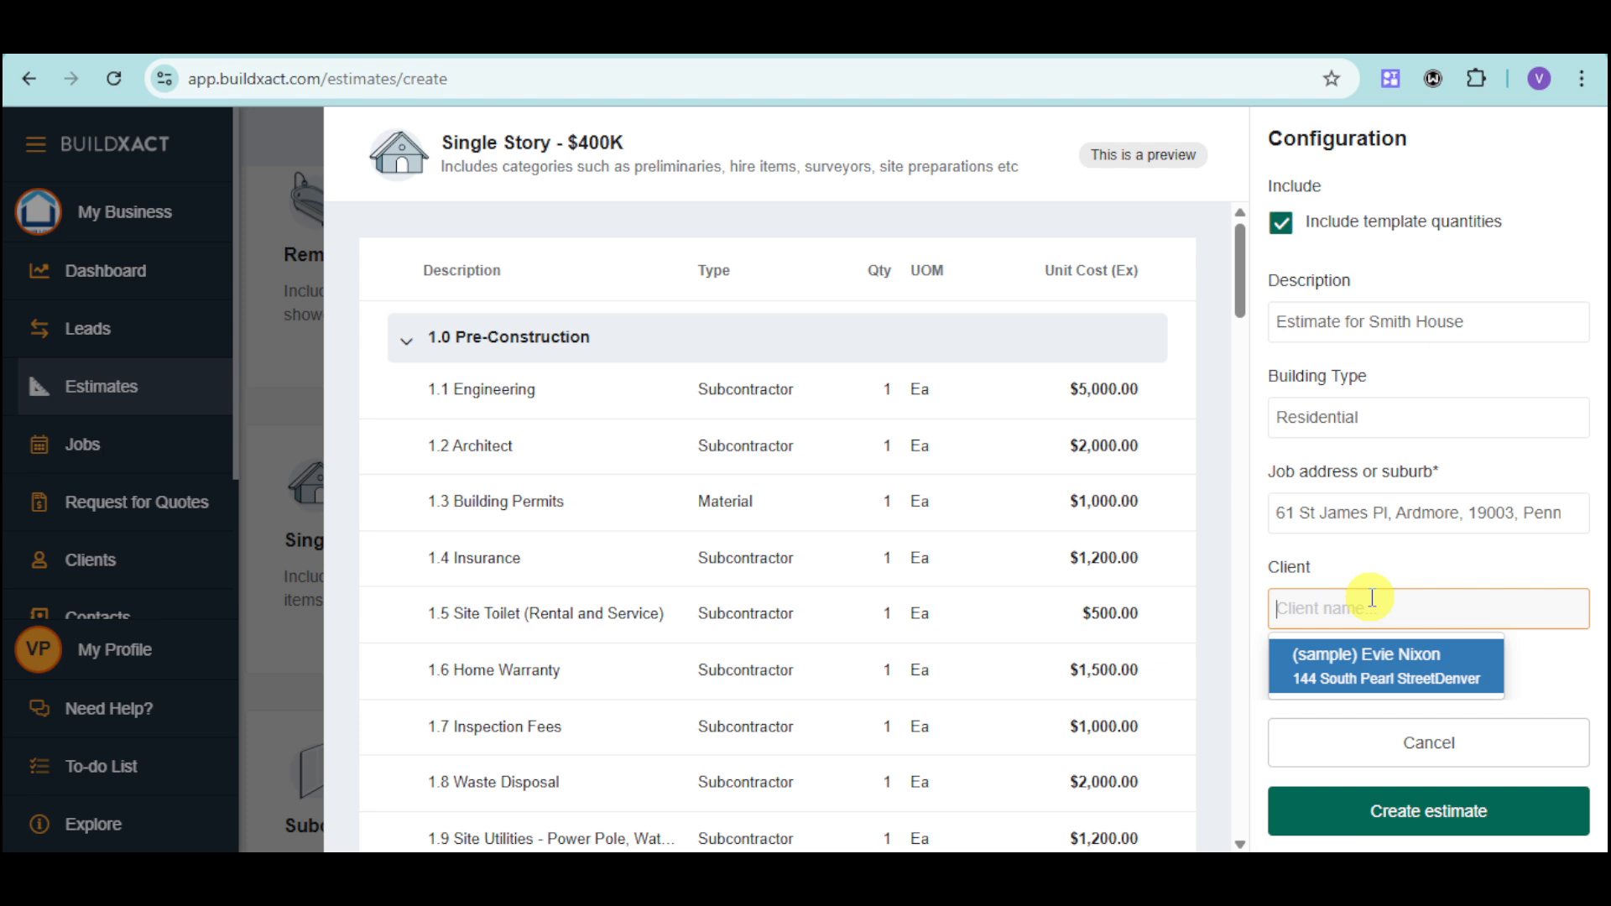
pyautogui.click(1402, 667)
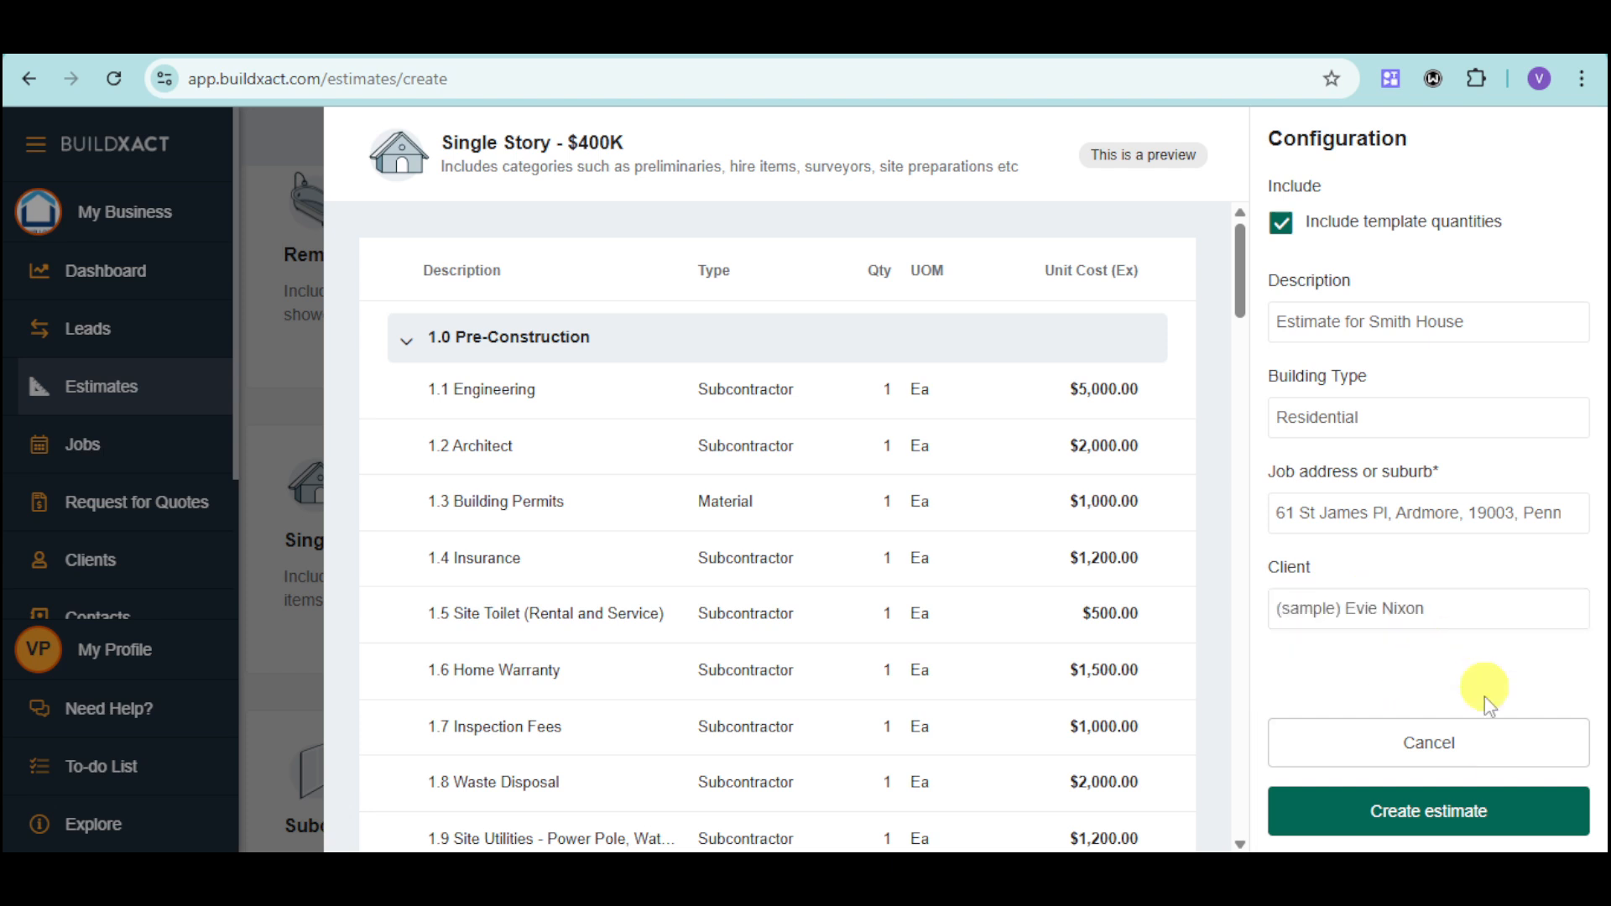
pyautogui.click(1374, 814)
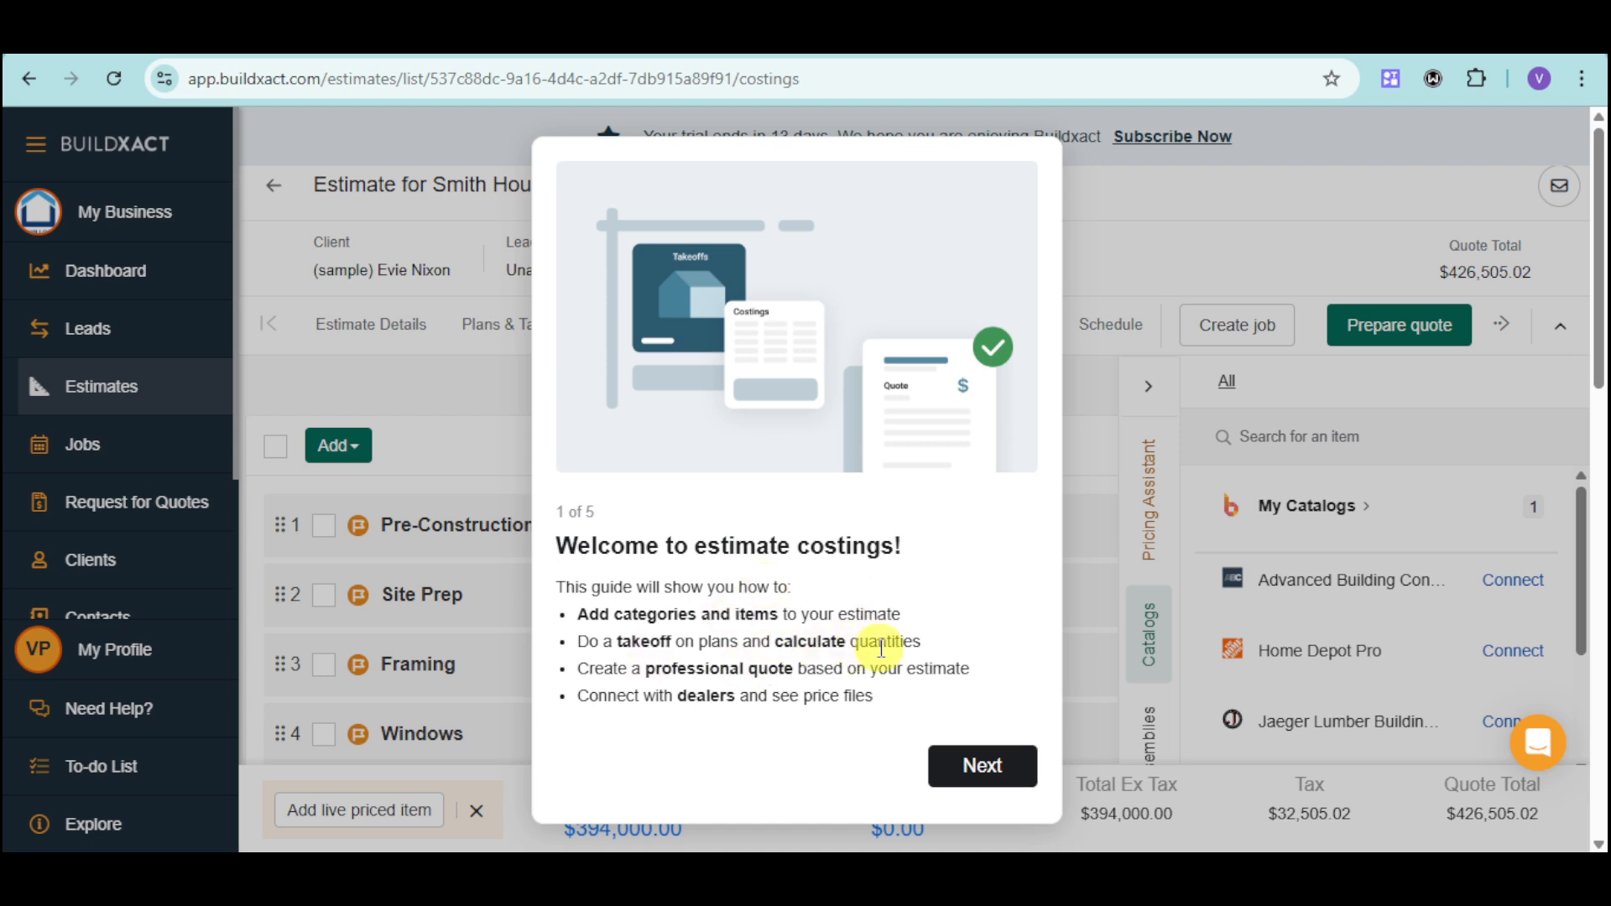
# Go through the introductory guide to estimate costings until it closes.
pyautogui.click(996, 766)
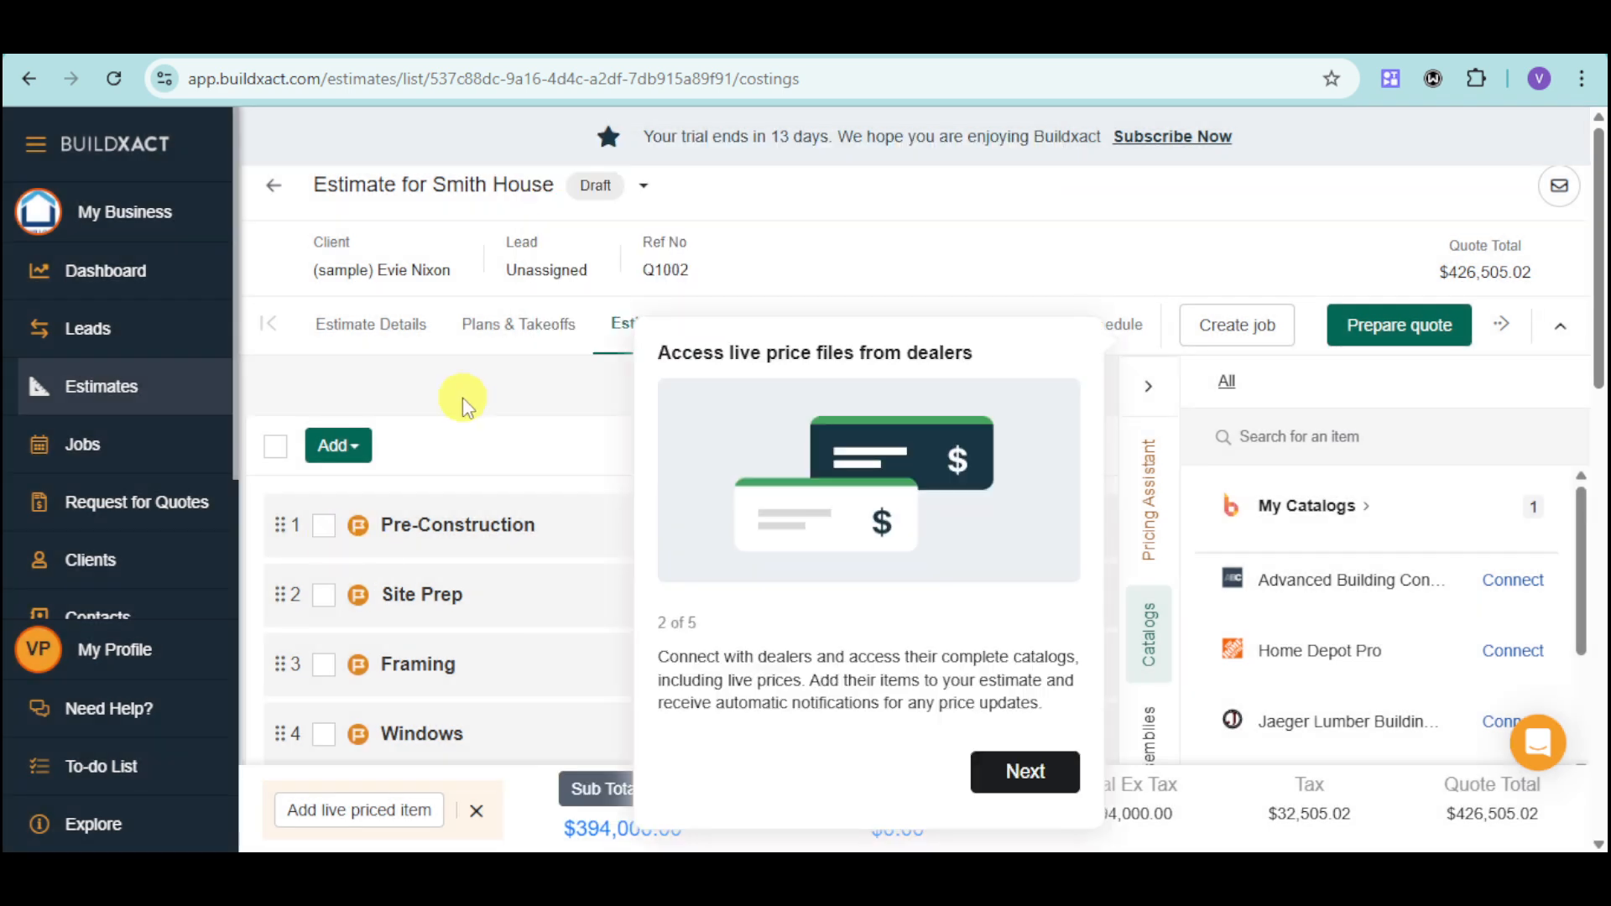
pyautogui.click(1052, 794)
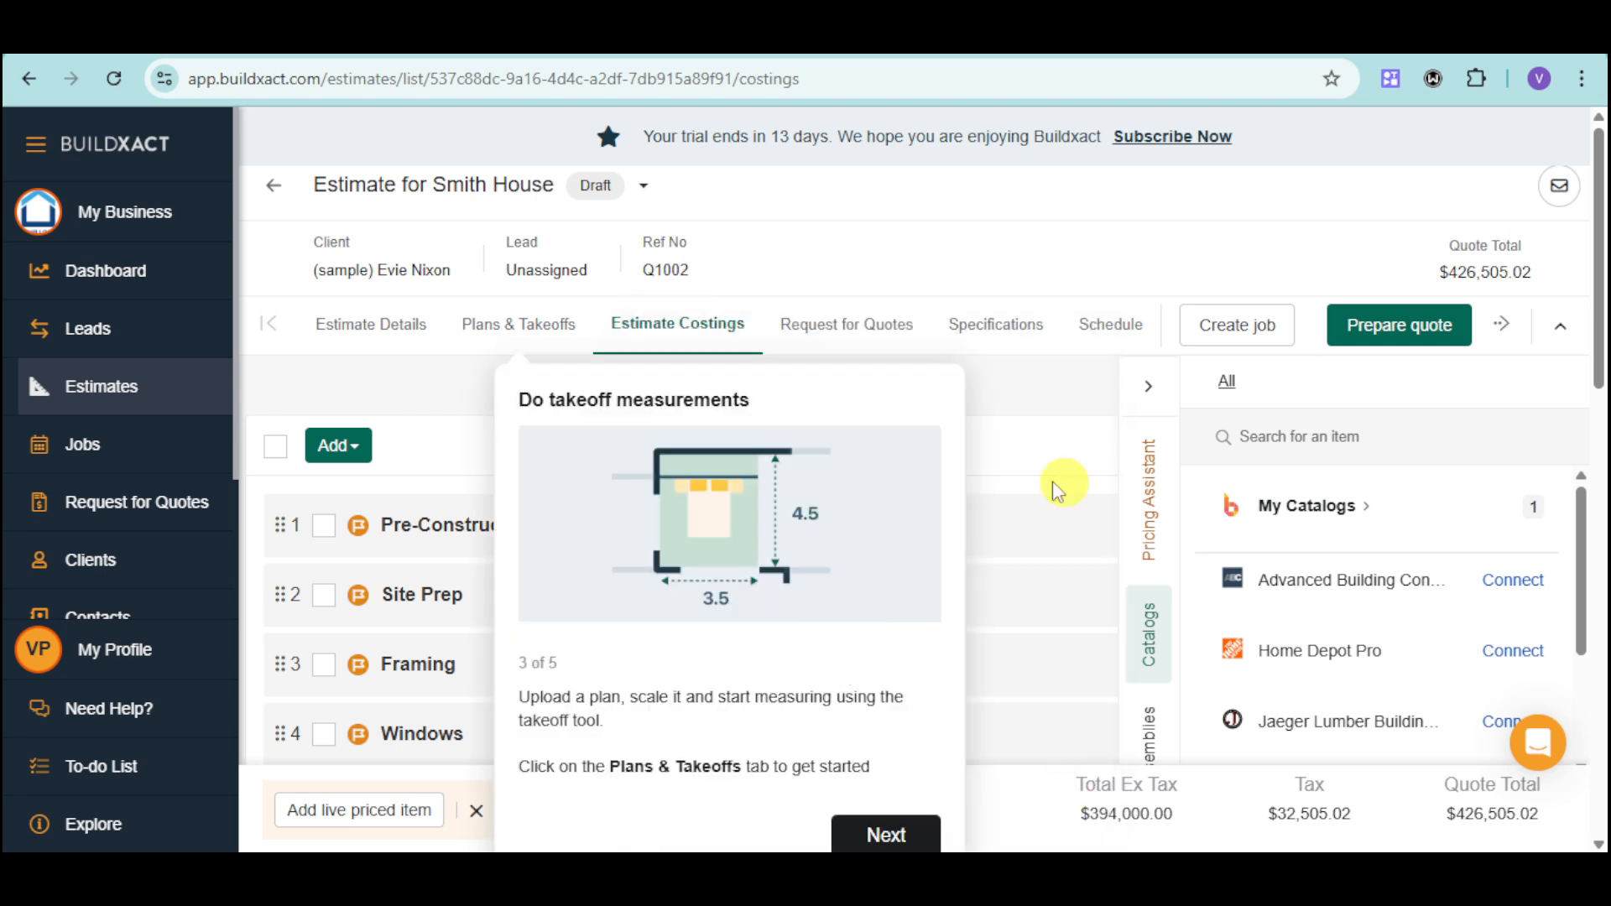
pyautogui.click(890, 835)
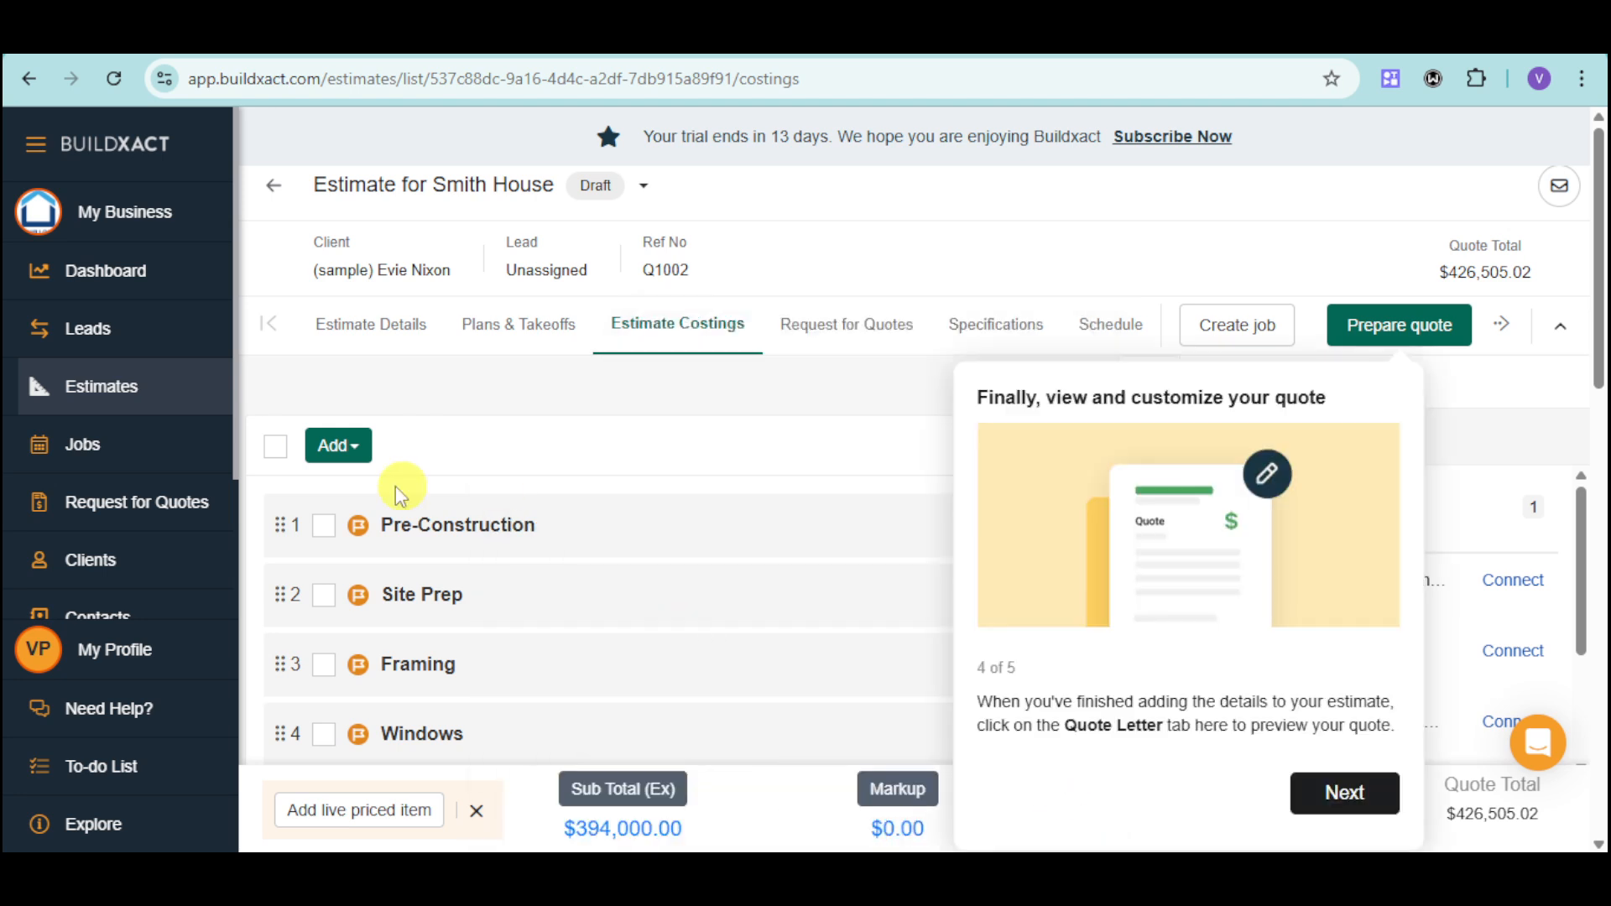
pyautogui.click(1360, 797)
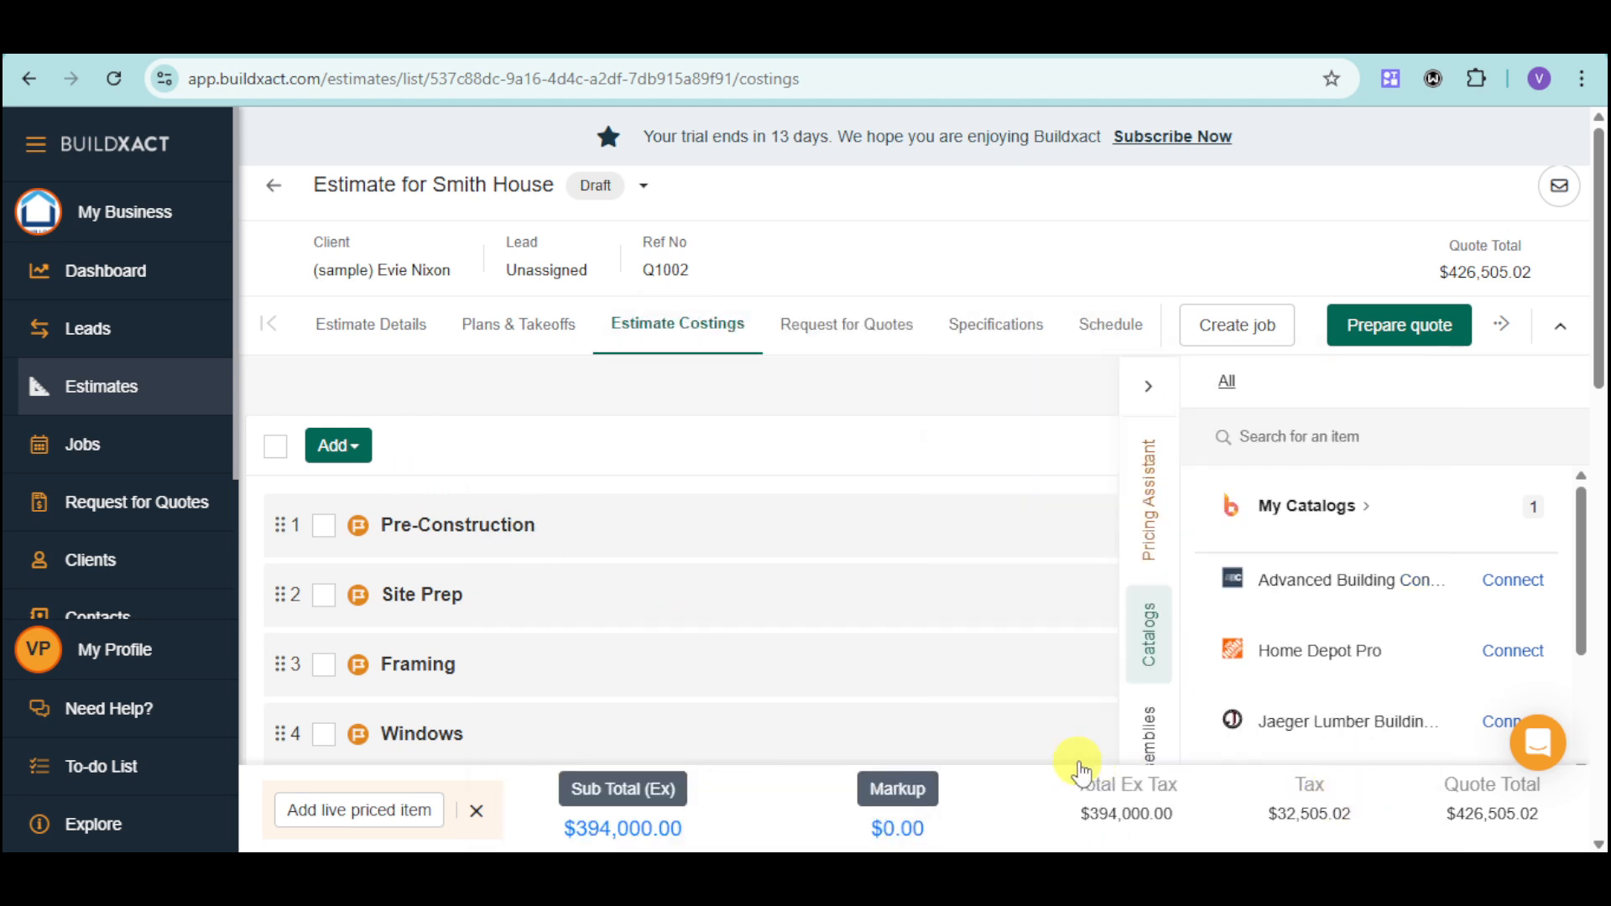
pyautogui.click(325, 529)
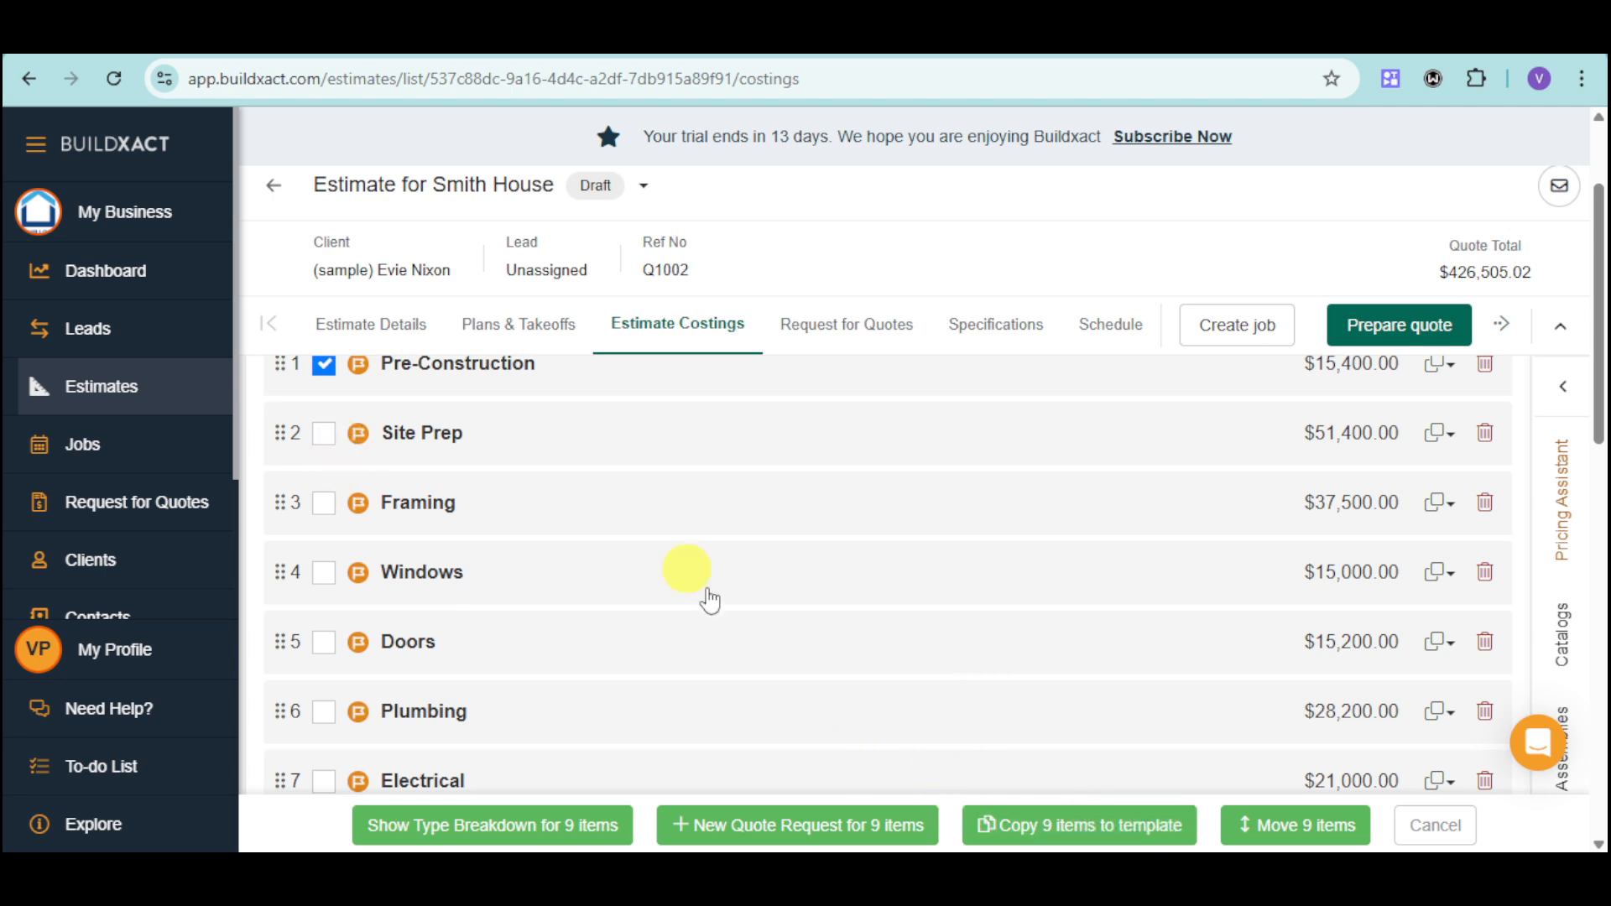
pyautogui.scroll(2, 526, 486)
pyautogui.click(324, 525)
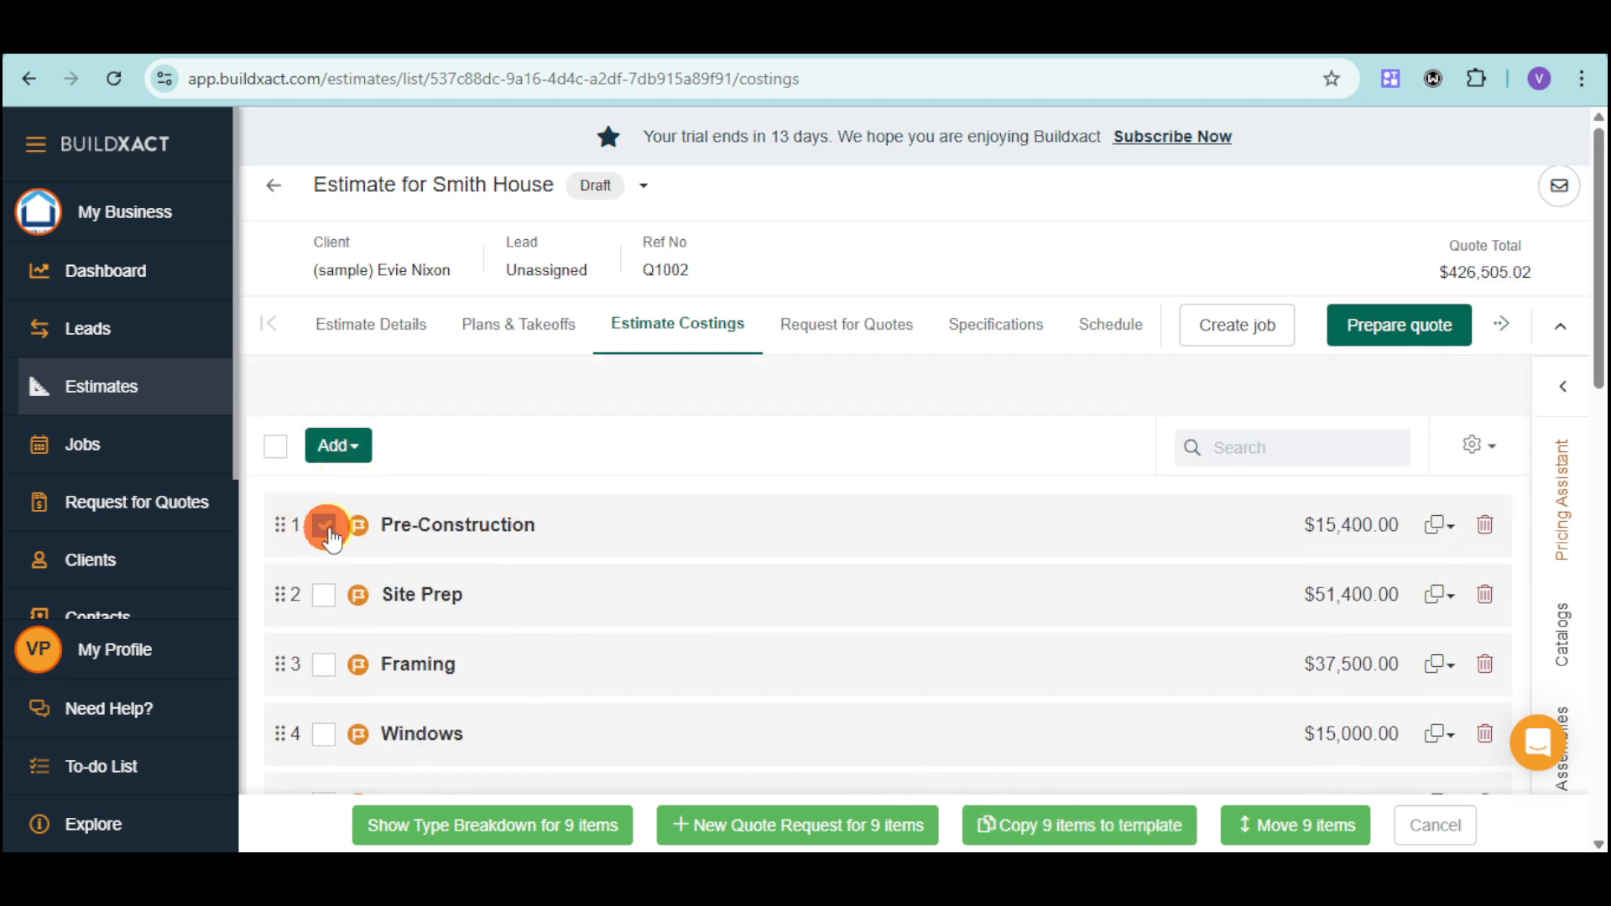
pyautogui.scroll(-2, 375, 518)
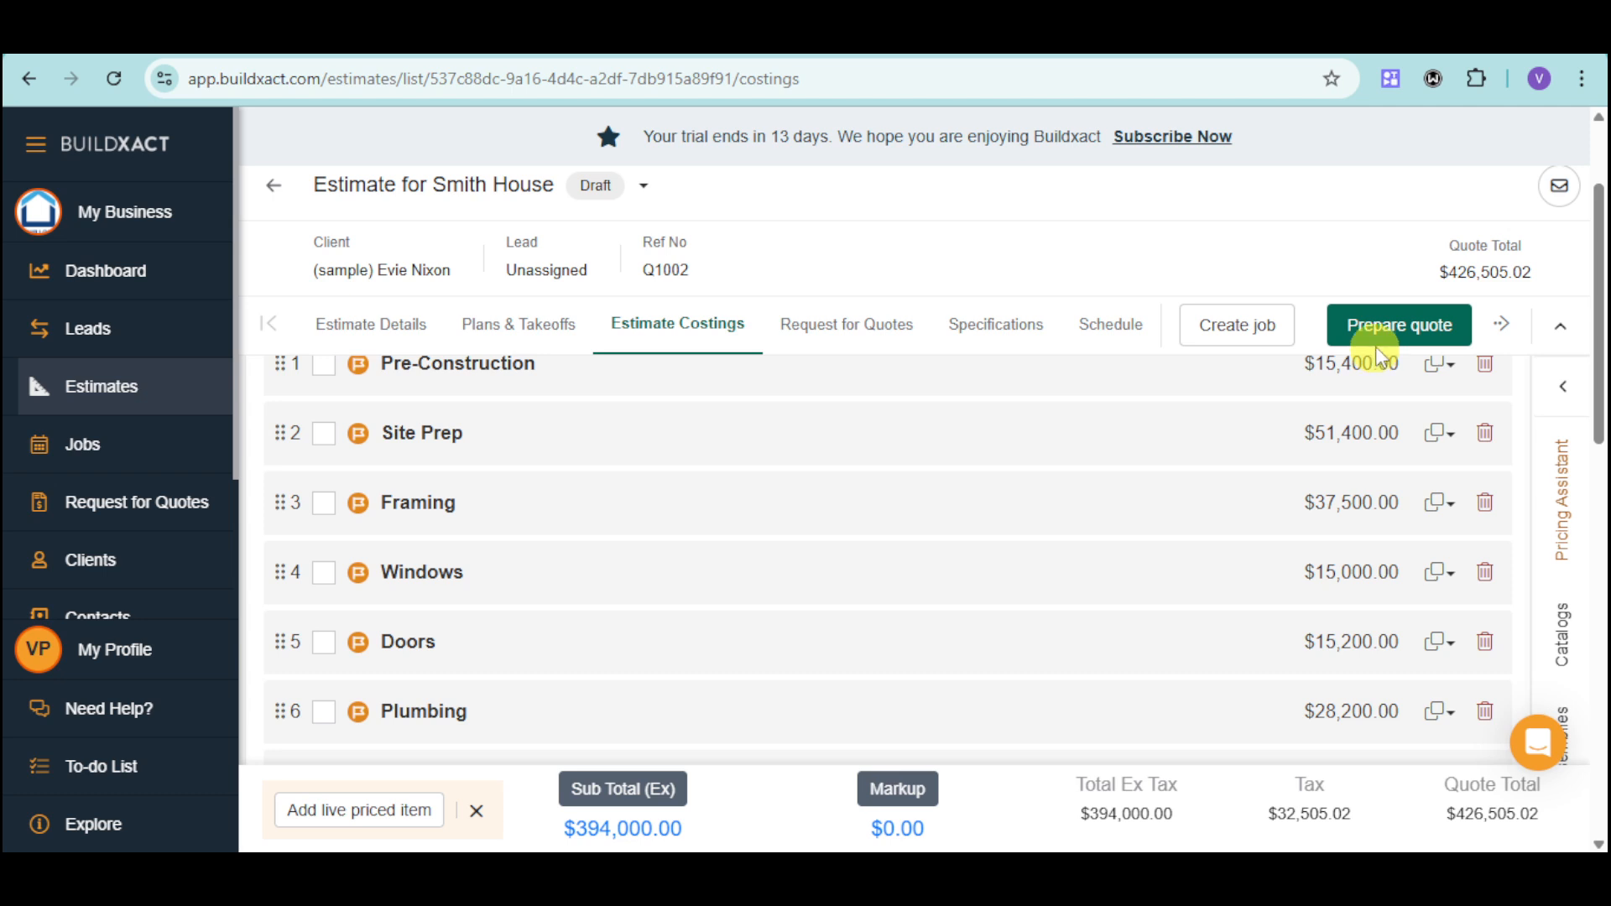
# Open the quote preparation for the estimate and look over the sections of its layout.
pyautogui.click(1416, 336)
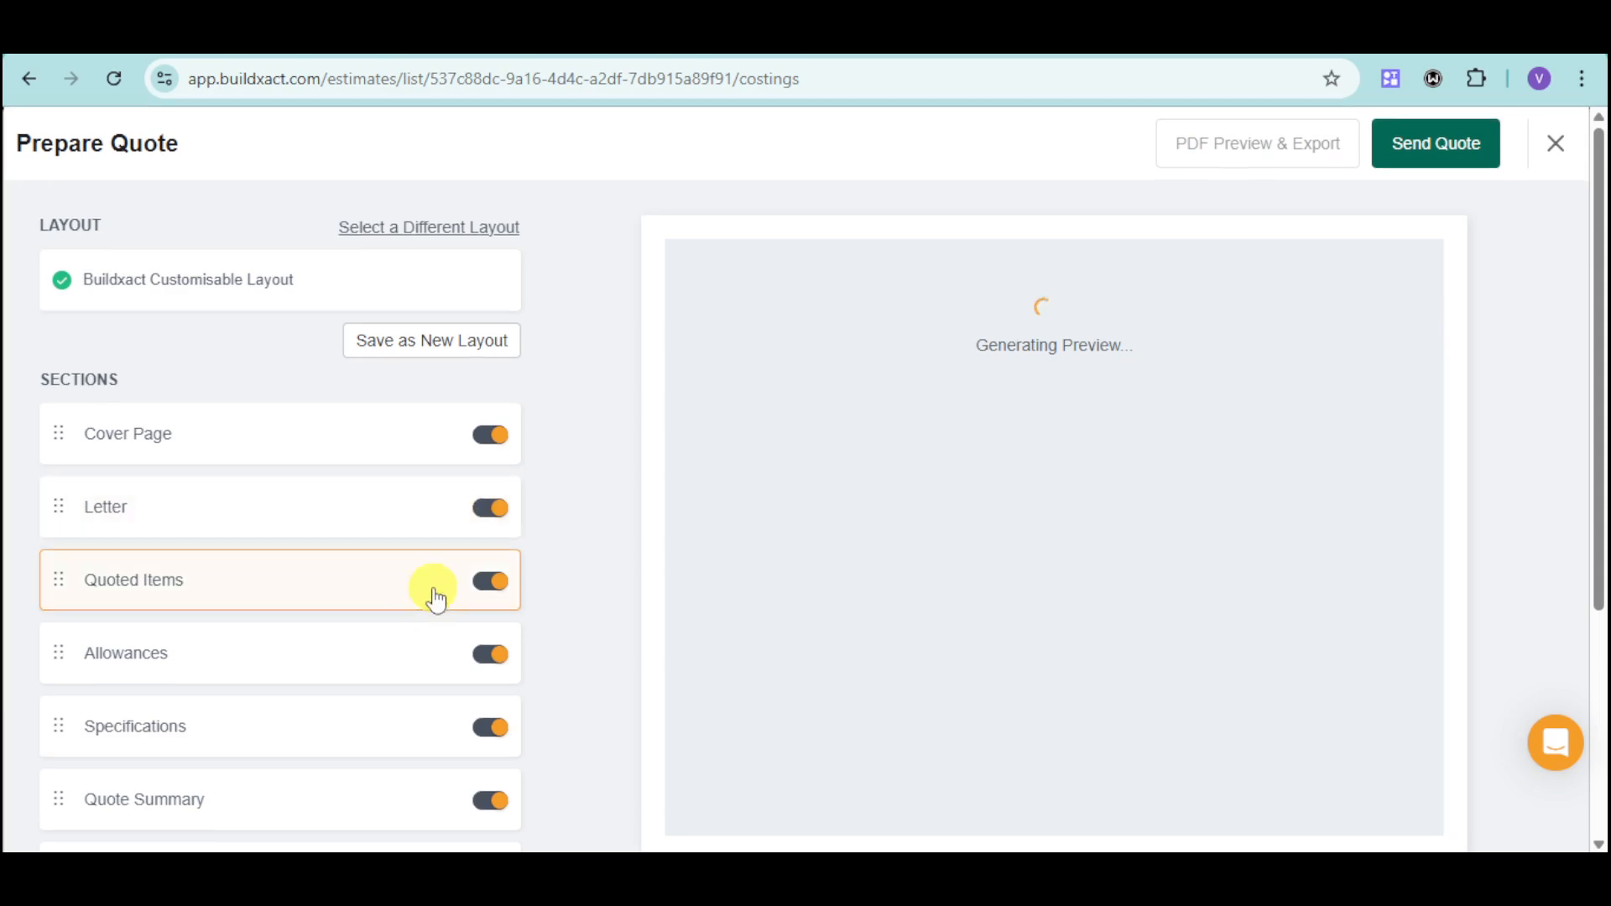
pyautogui.scroll(-4, 431, 601)
pyautogui.scroll(5, 433, 597)
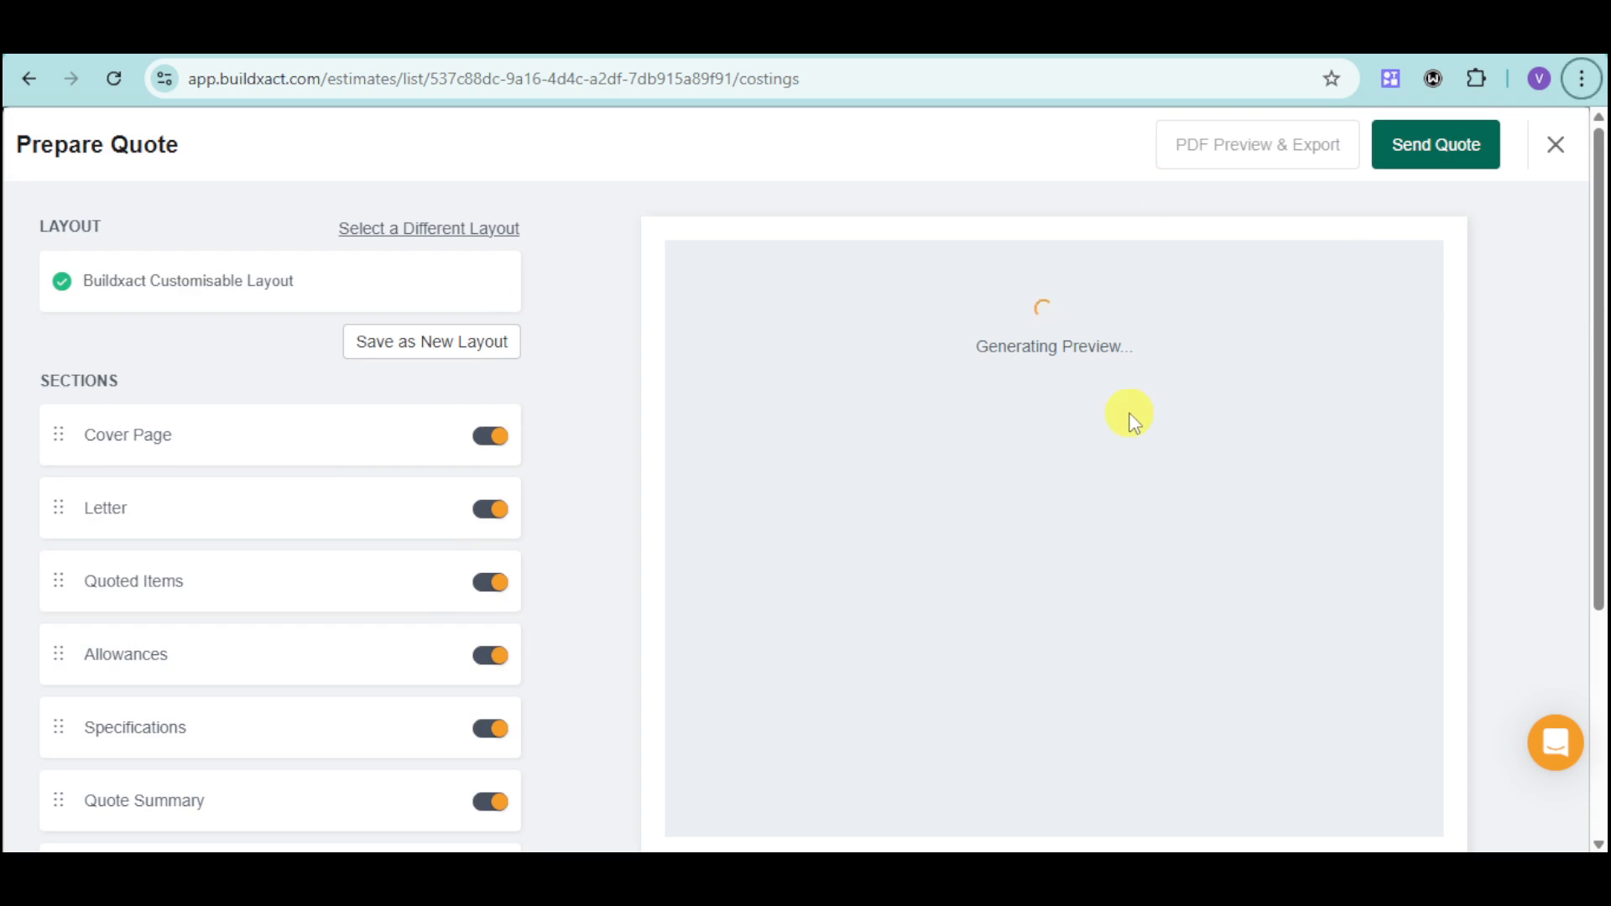
# Try to send the quote with the Digital Acceptance workflow and enter a recipient's email address.
pyautogui.click(1427, 152)
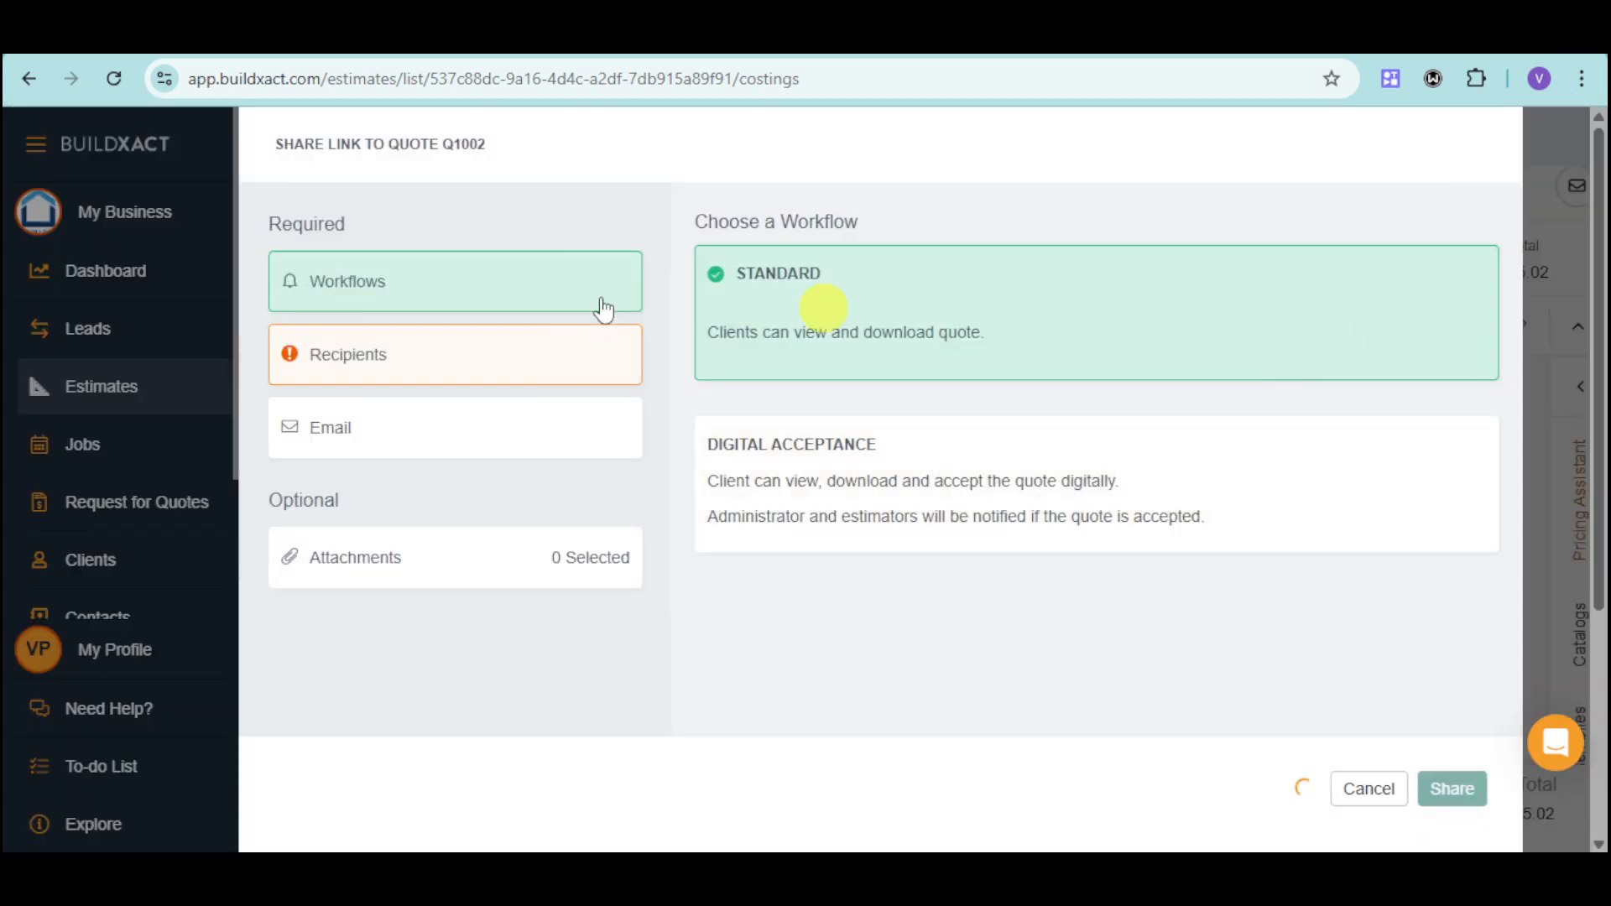
pyautogui.click(838, 501)
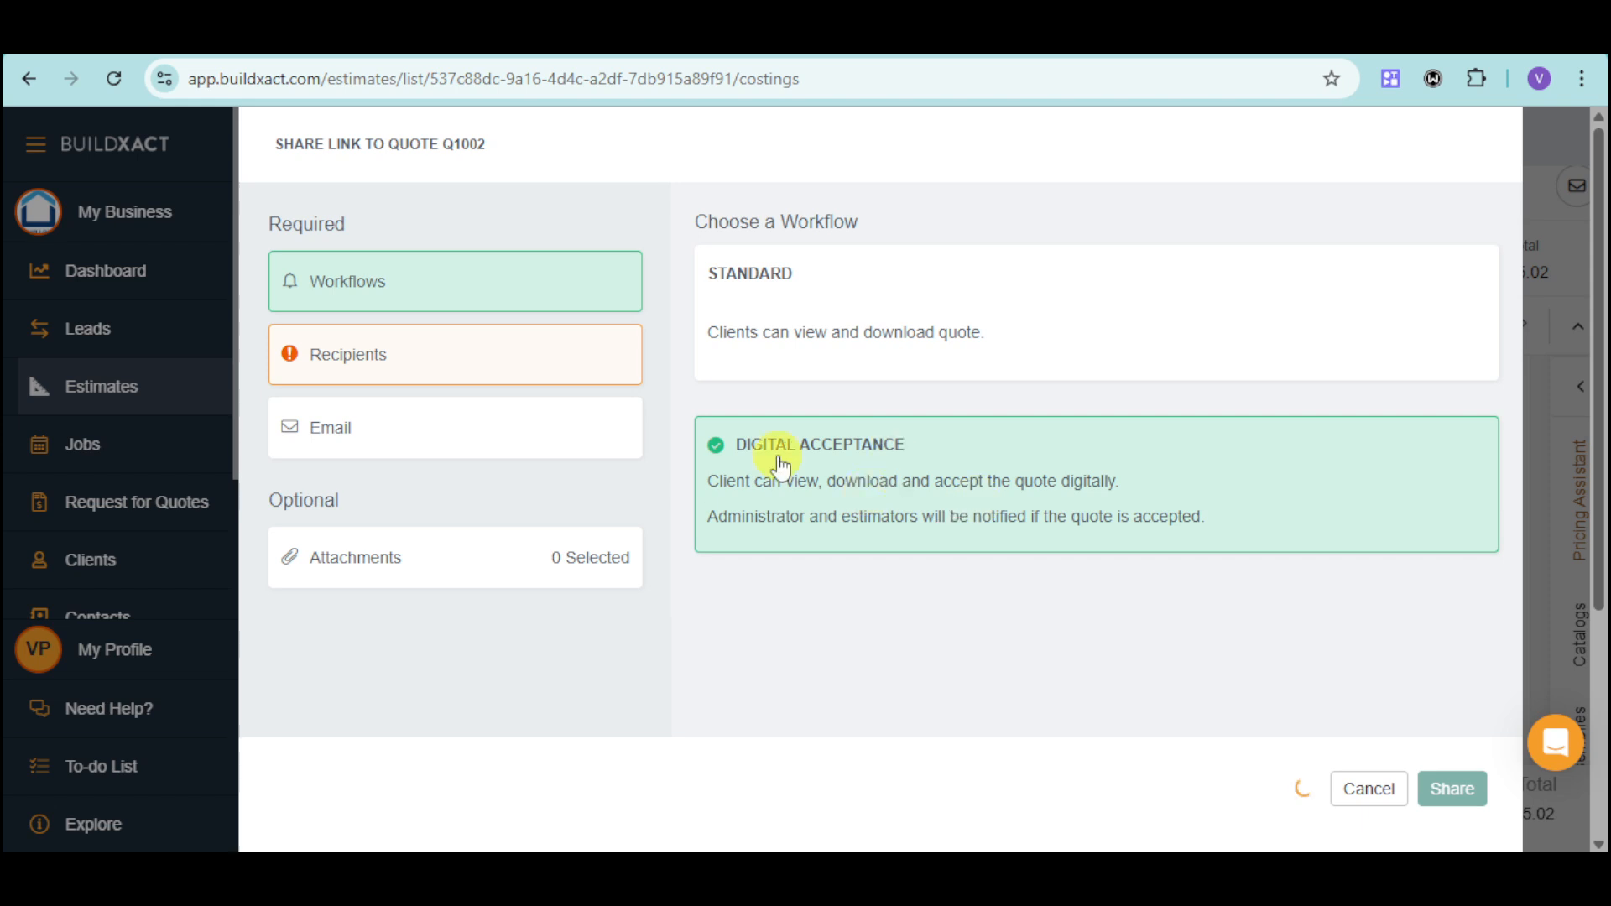
pyautogui.click(505, 363)
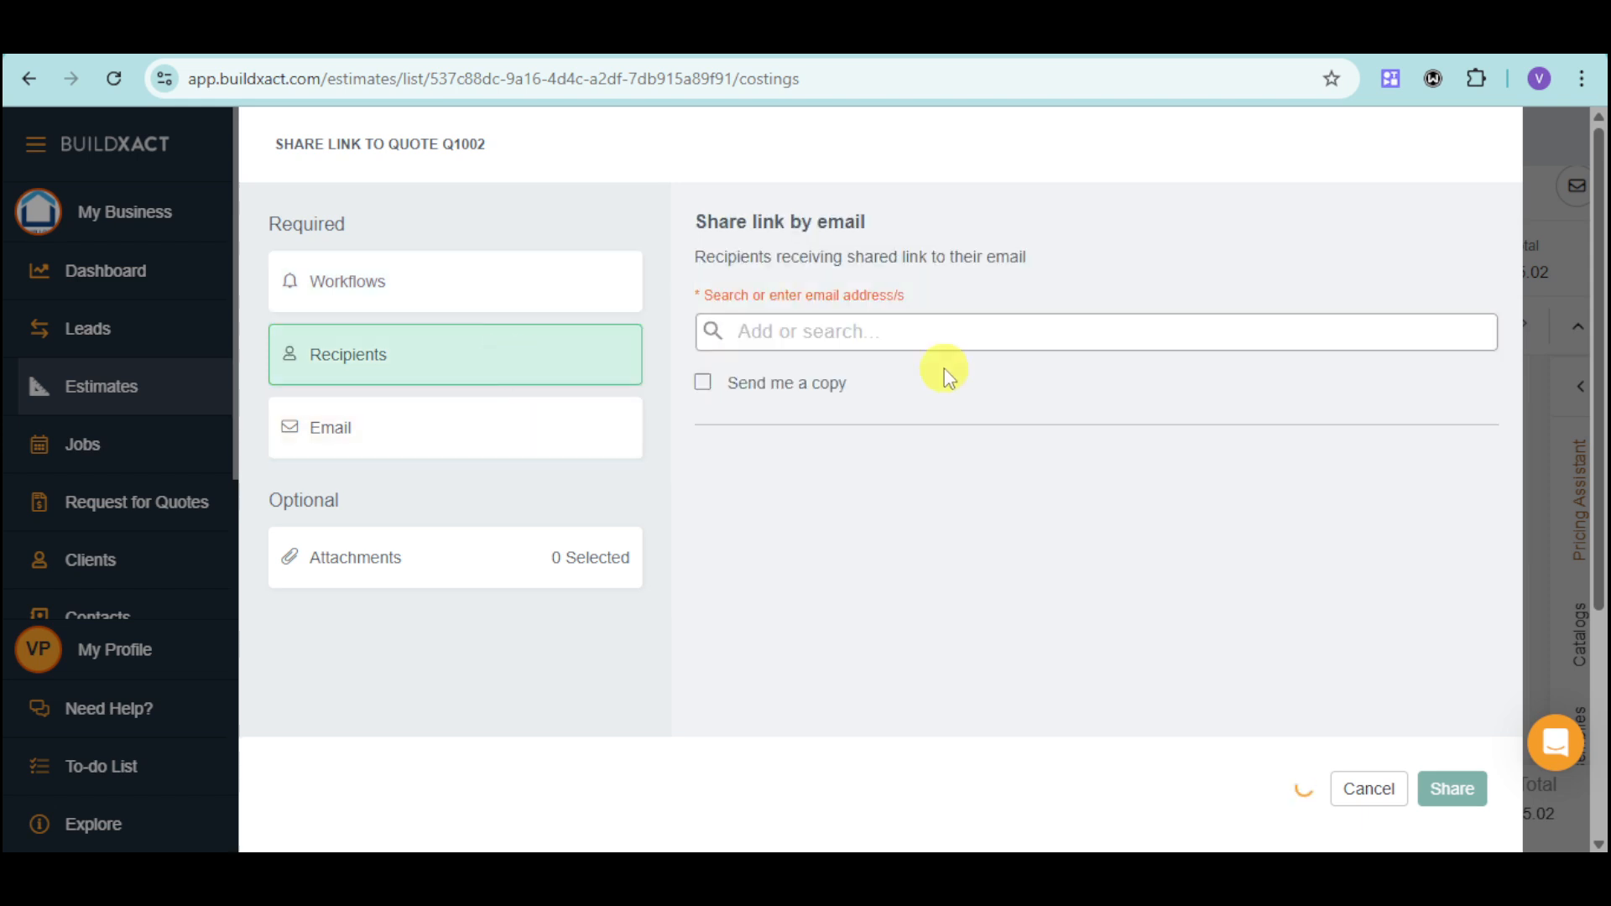
pyautogui.click(834, 332)
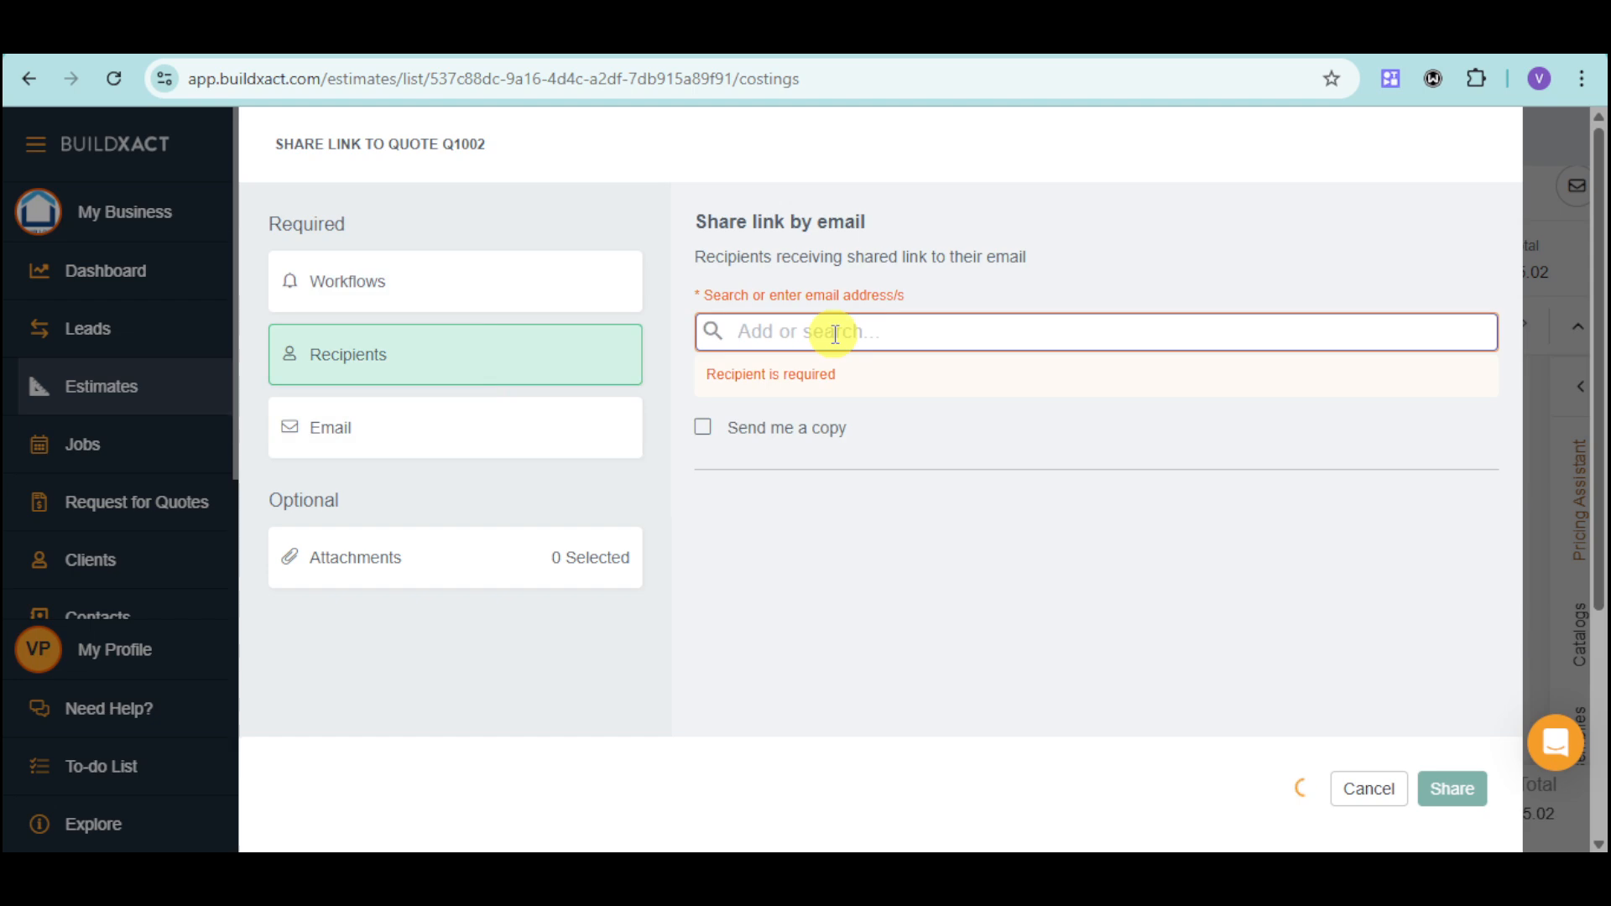
pyautogui.write('kk')
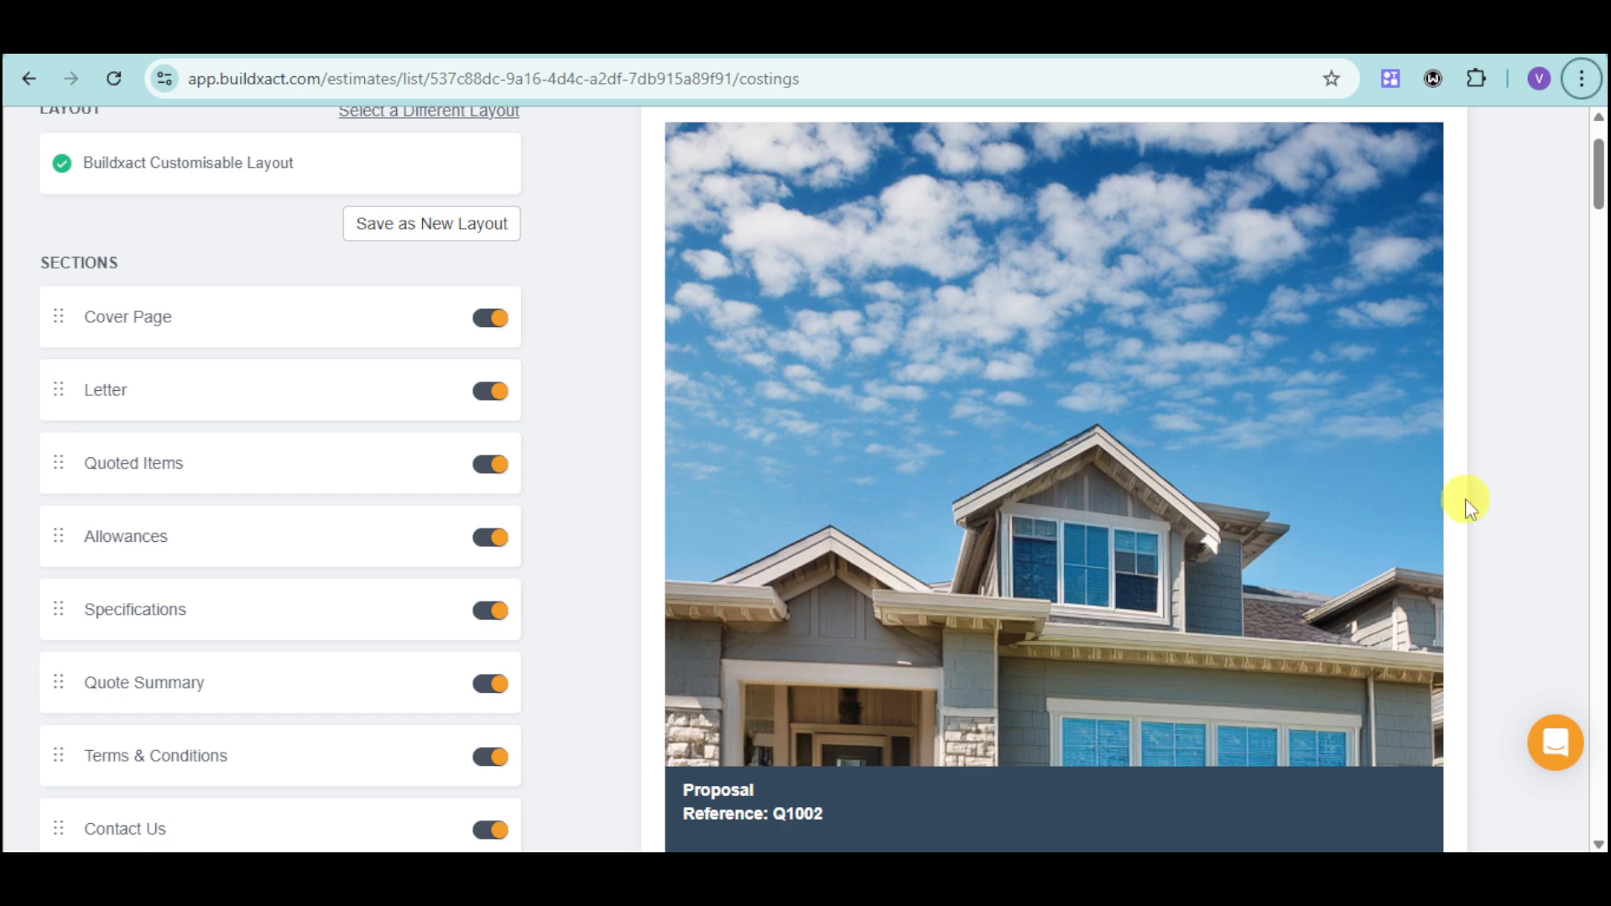
# Examine the quote preview from the cover page through the letter, quoted items and quote summary to the contact details.
pyautogui.scroll(-2, 1327, 469)
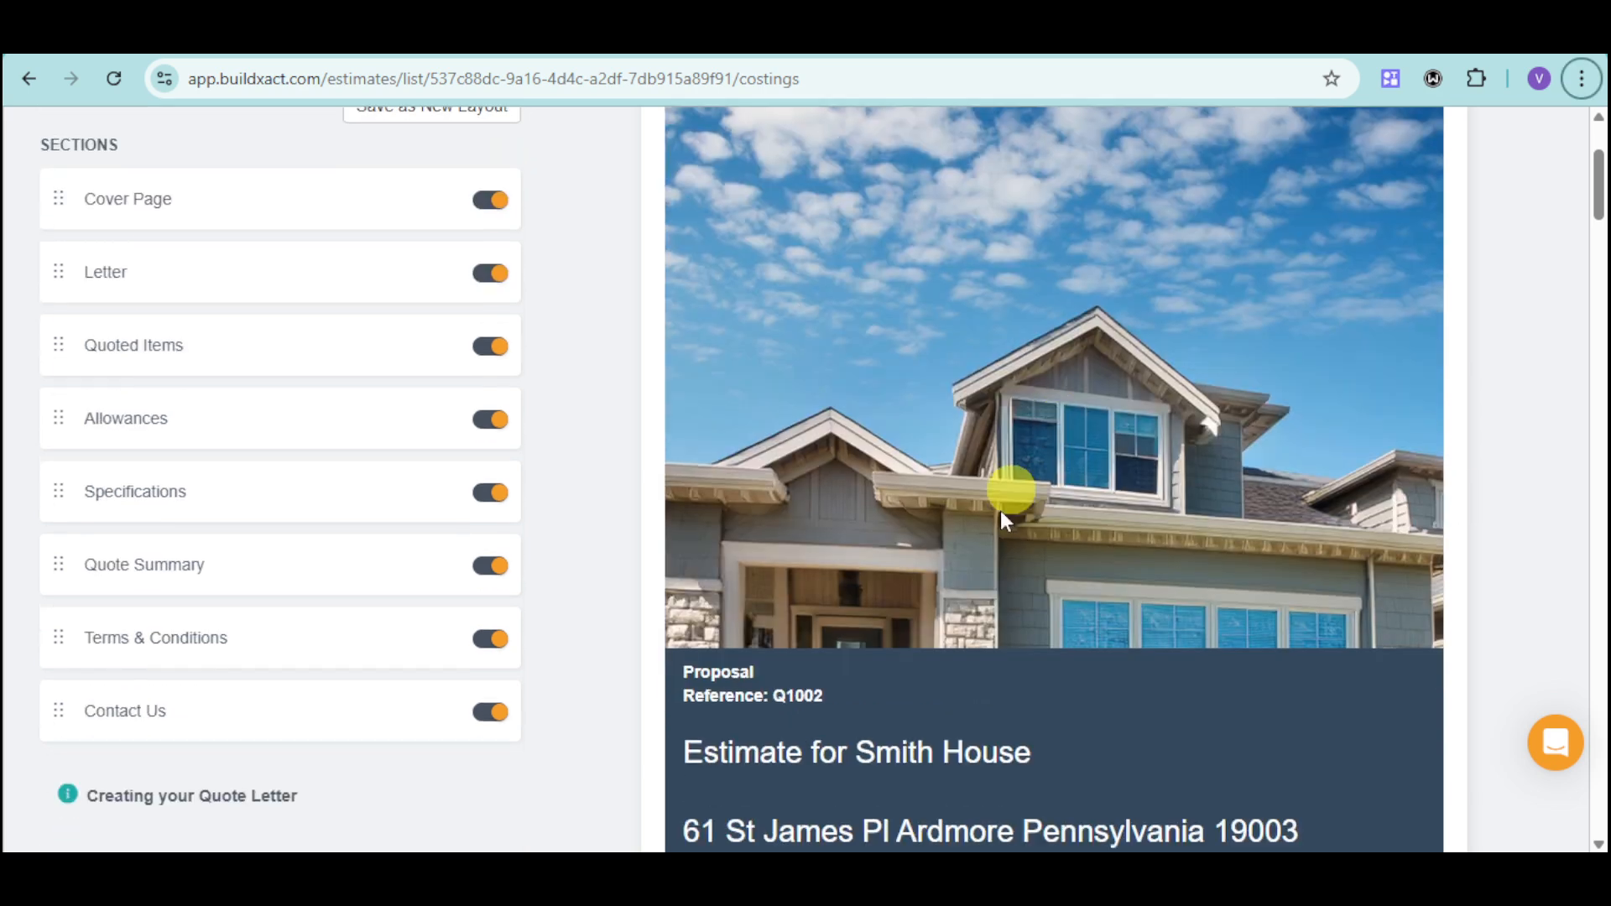
pyautogui.scroll(-6, 1007, 503)
pyautogui.scroll(2, 1162, 417)
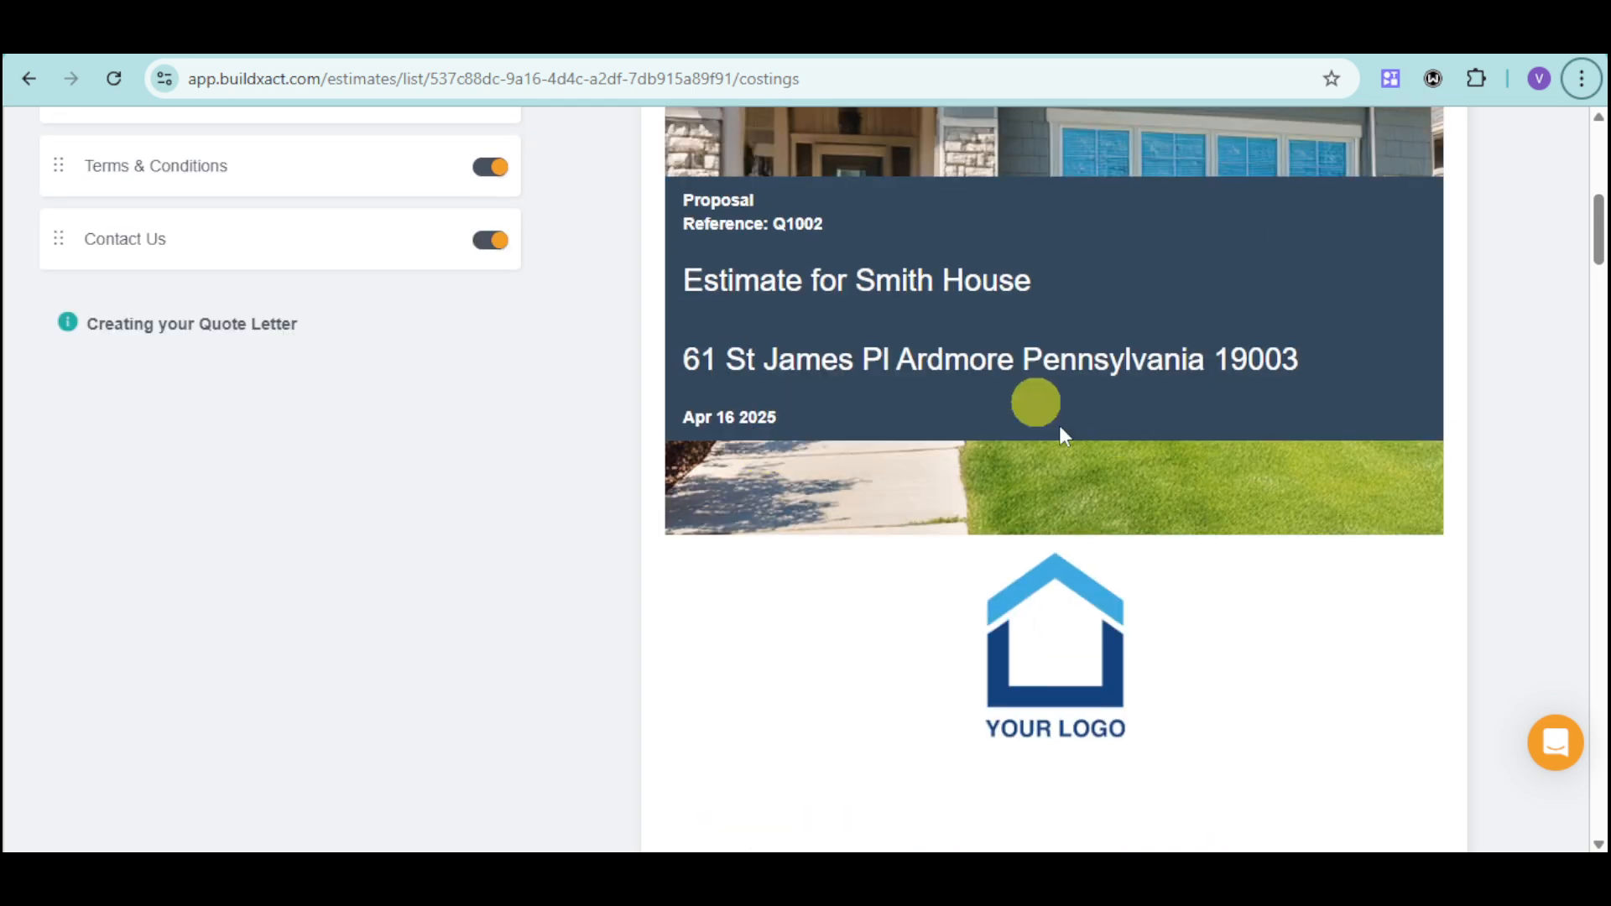
pyautogui.scroll(-6, 1264, 493)
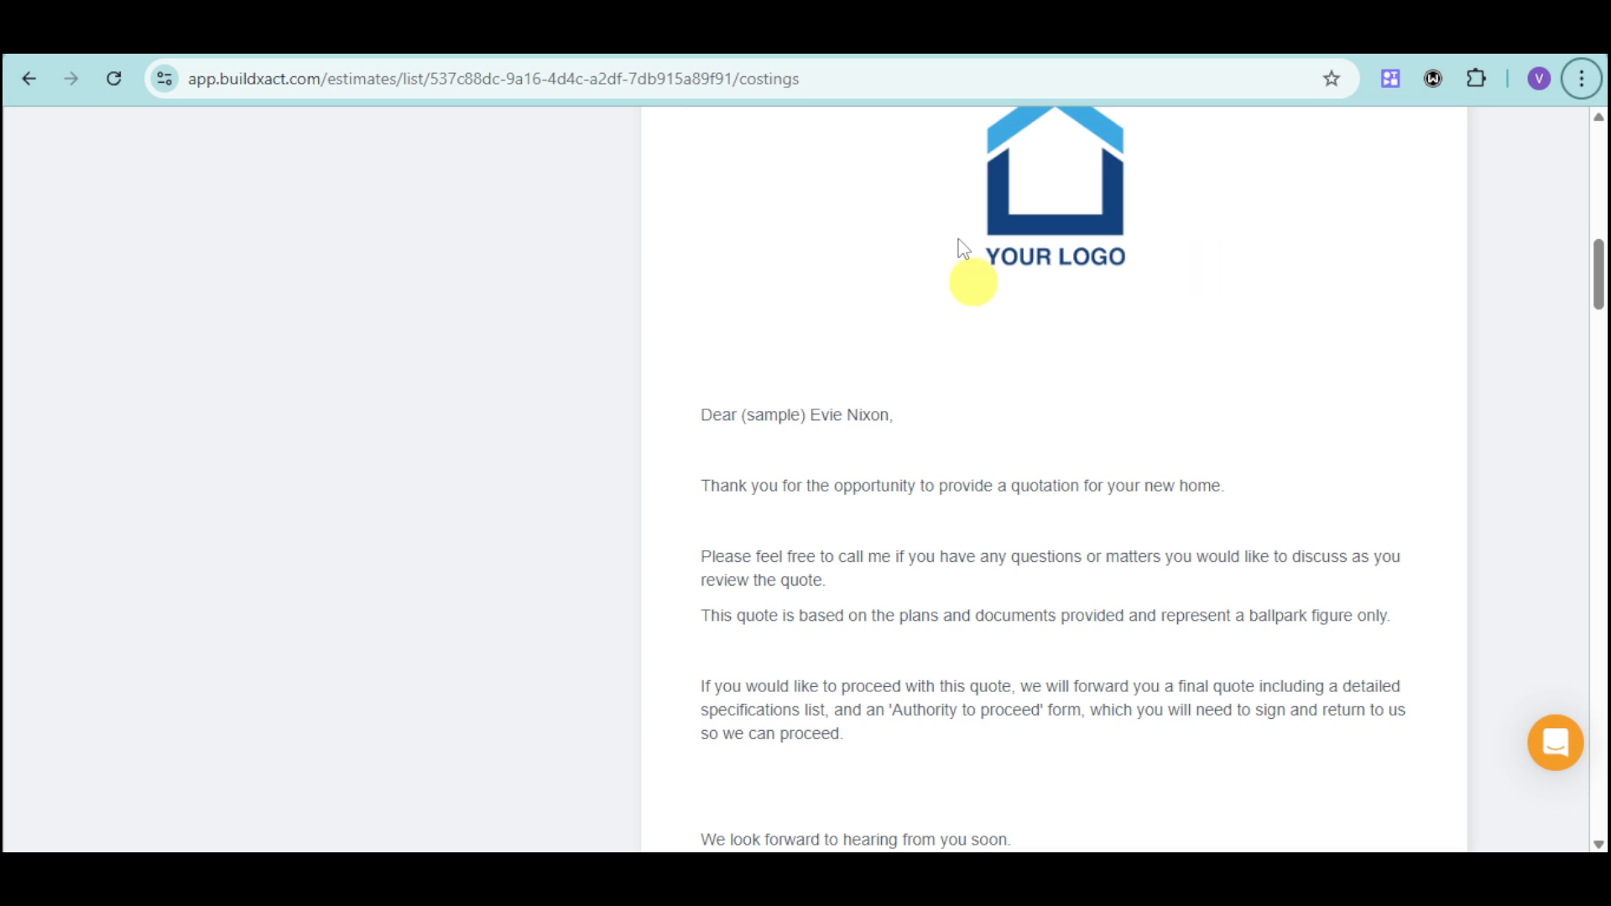
pyautogui.scroll(-4, 1236, 287)
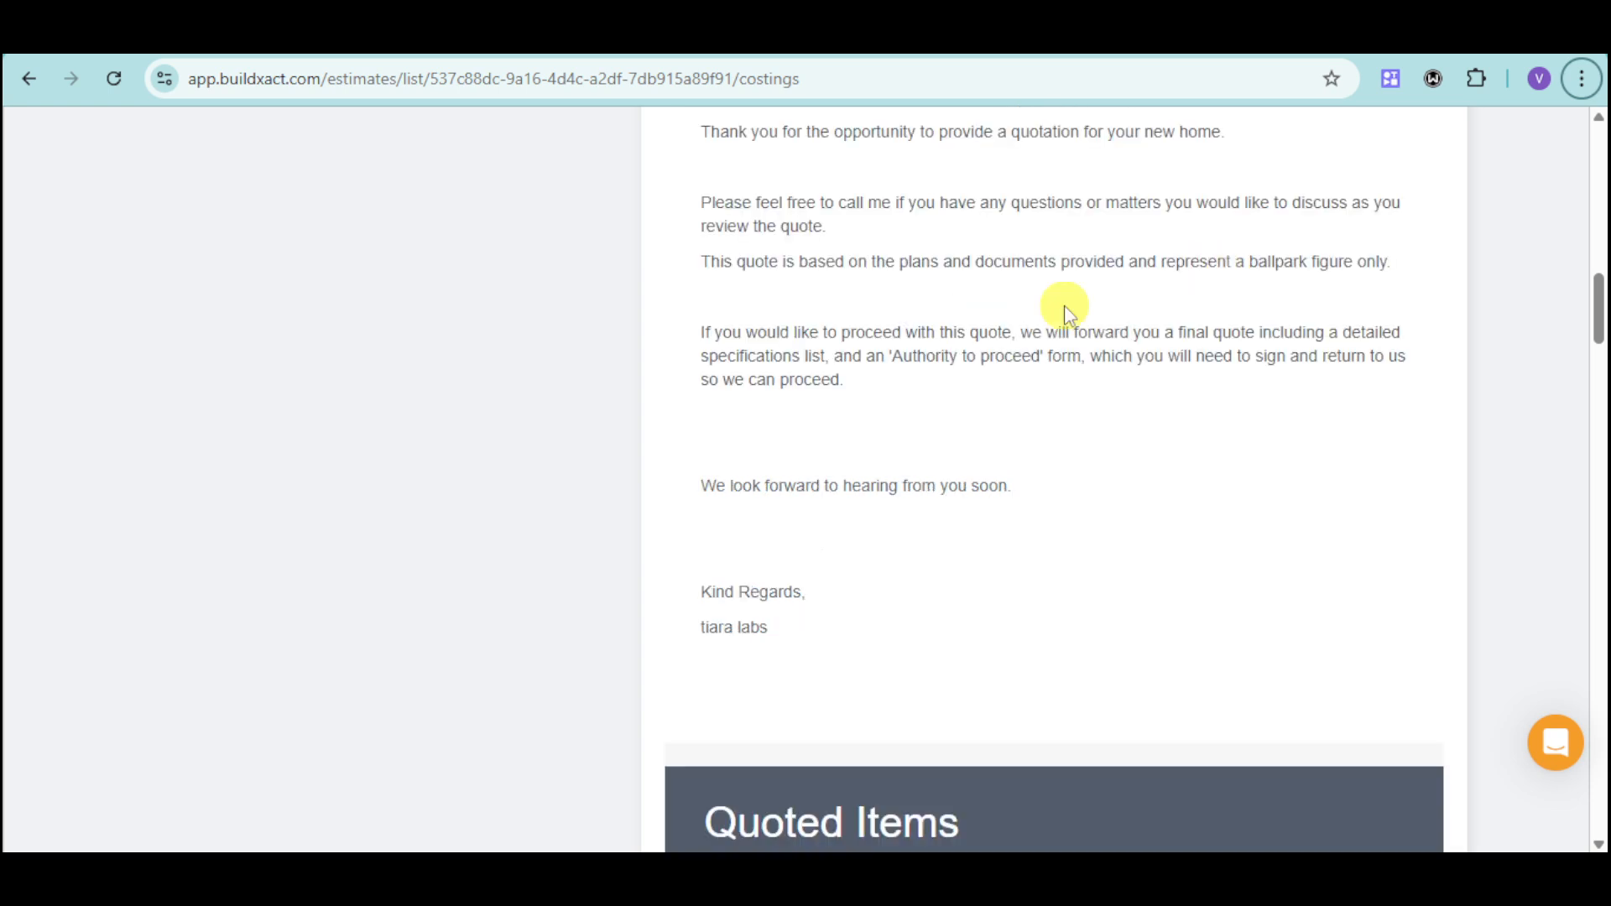
pyautogui.scroll(3, 1109, 379)
pyautogui.scroll(-4, 1116, 395)
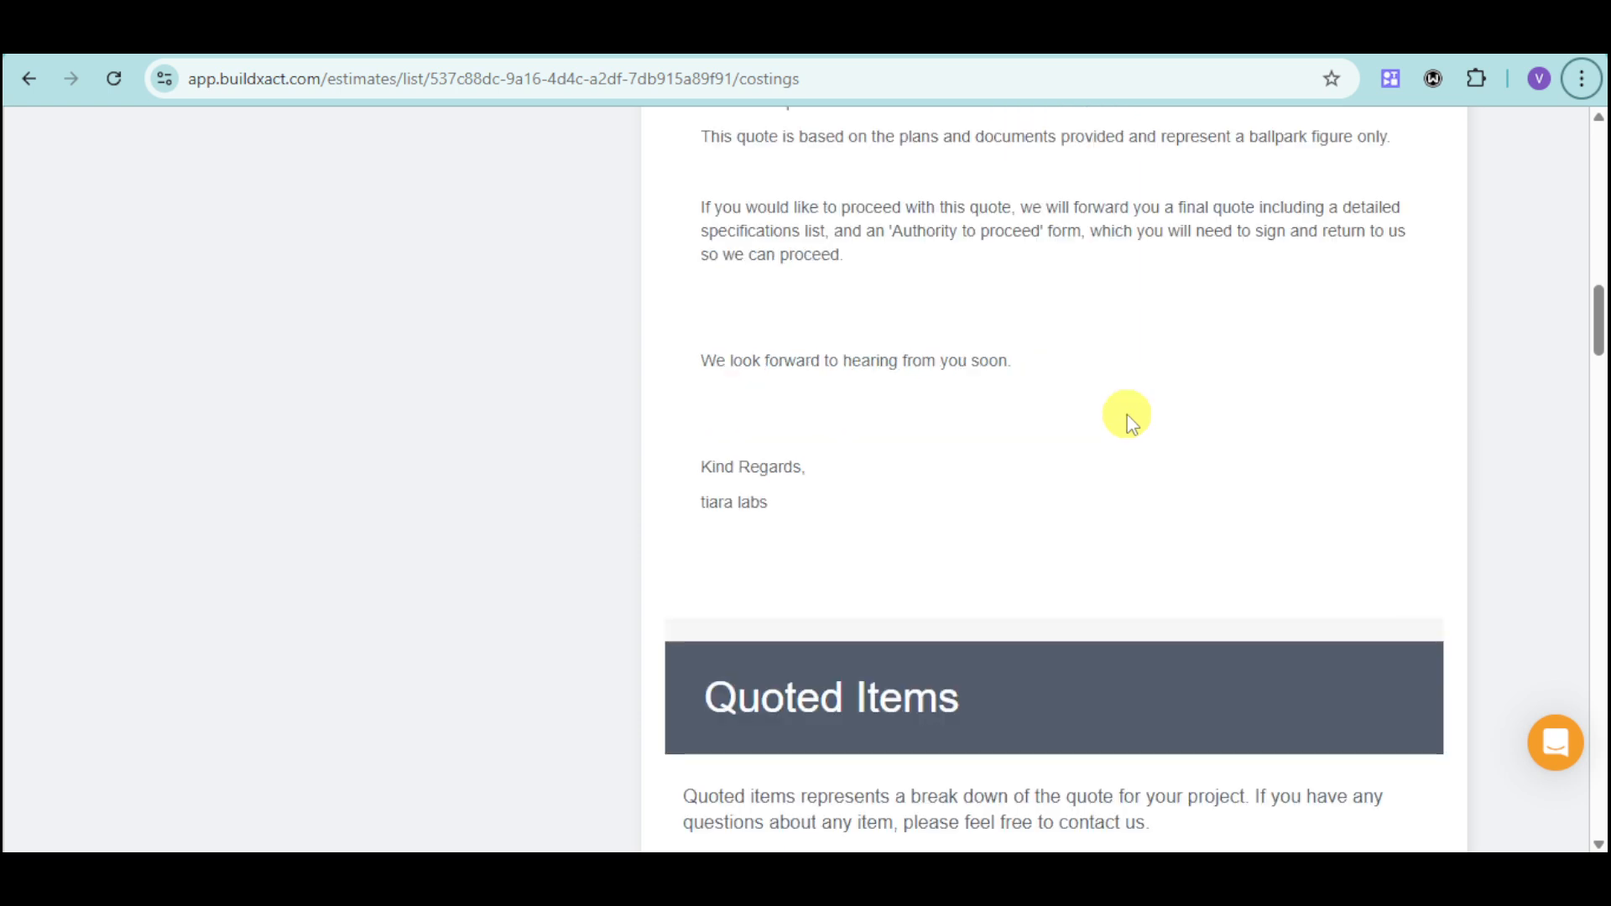
pyautogui.scroll(-12, 1126, 414)
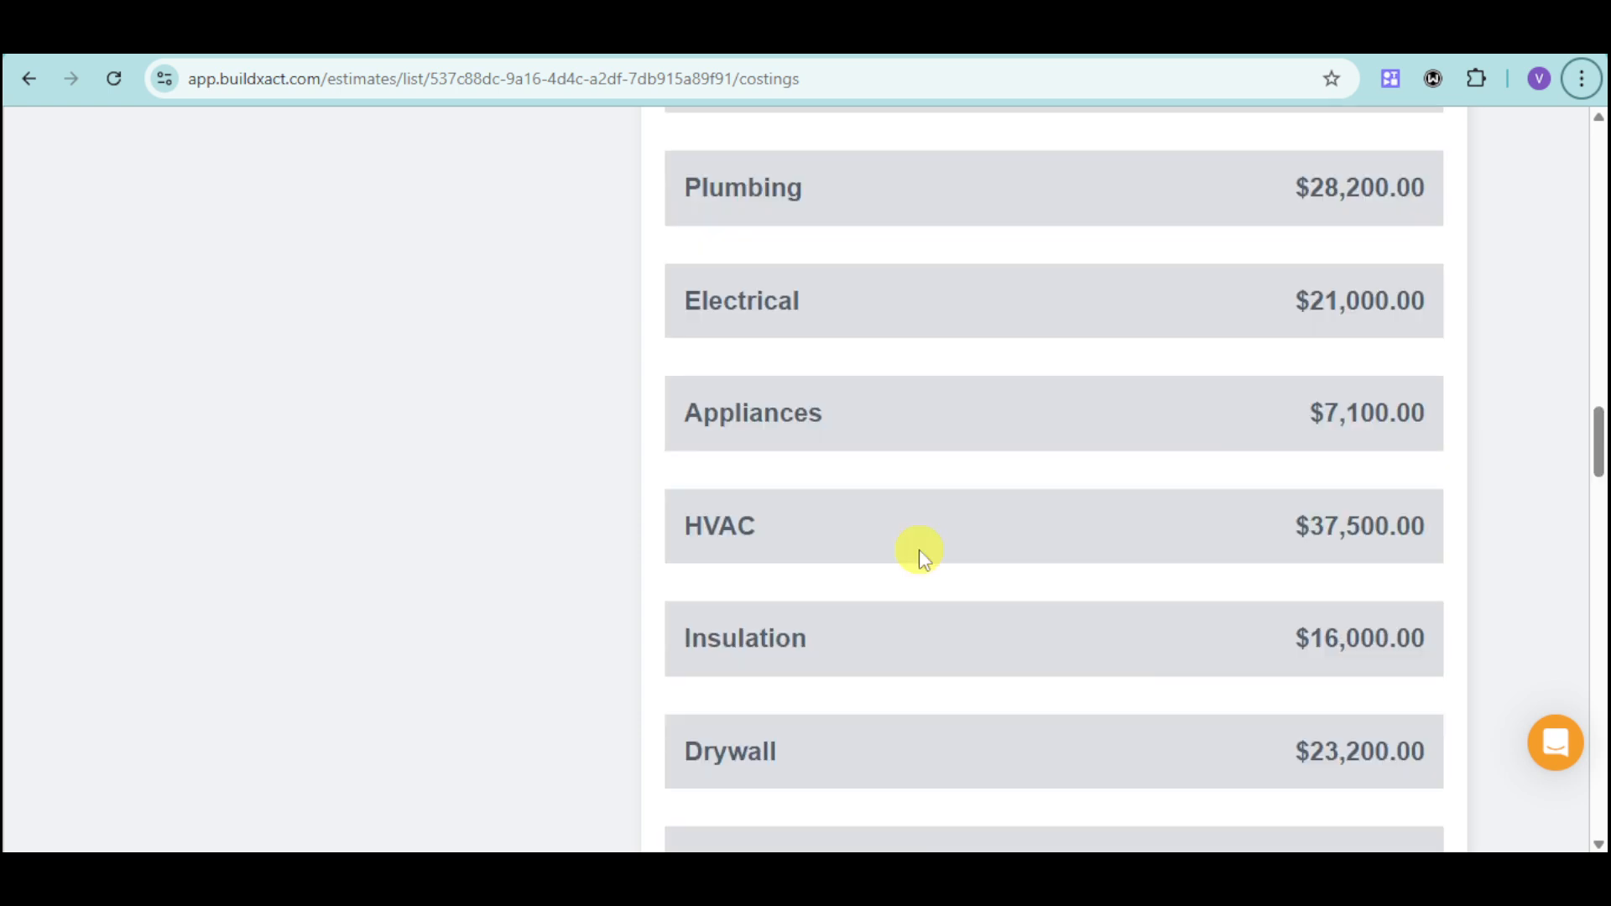
pyautogui.scroll(-10, 1222, 633)
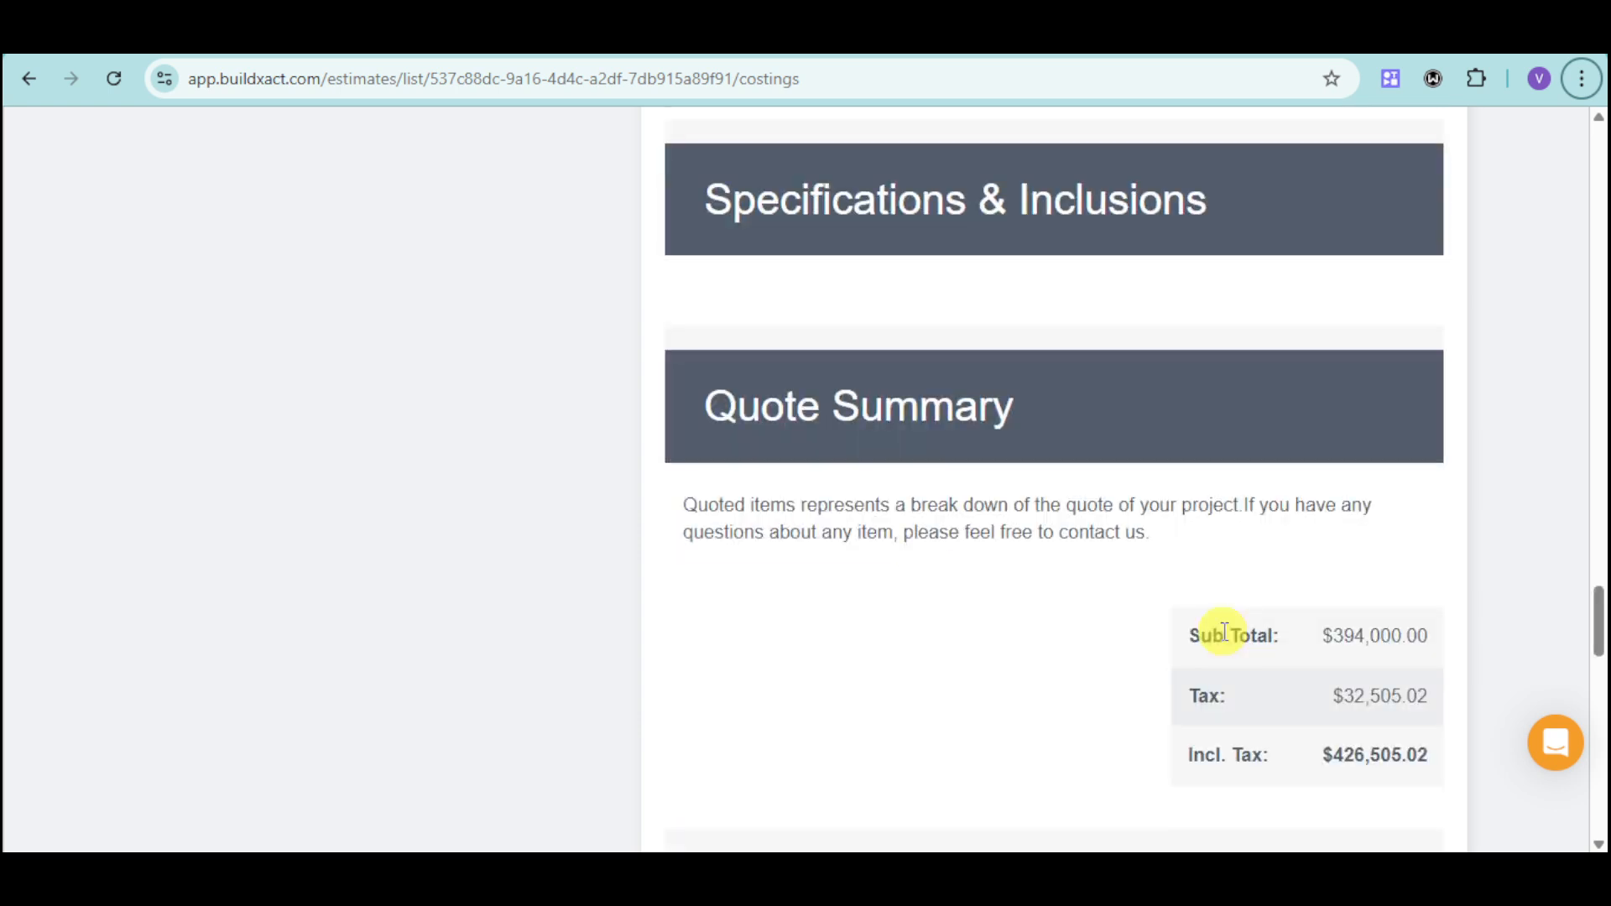
pyautogui.scroll(-4, 1224, 632)
pyautogui.scroll(-10, 1166, 572)
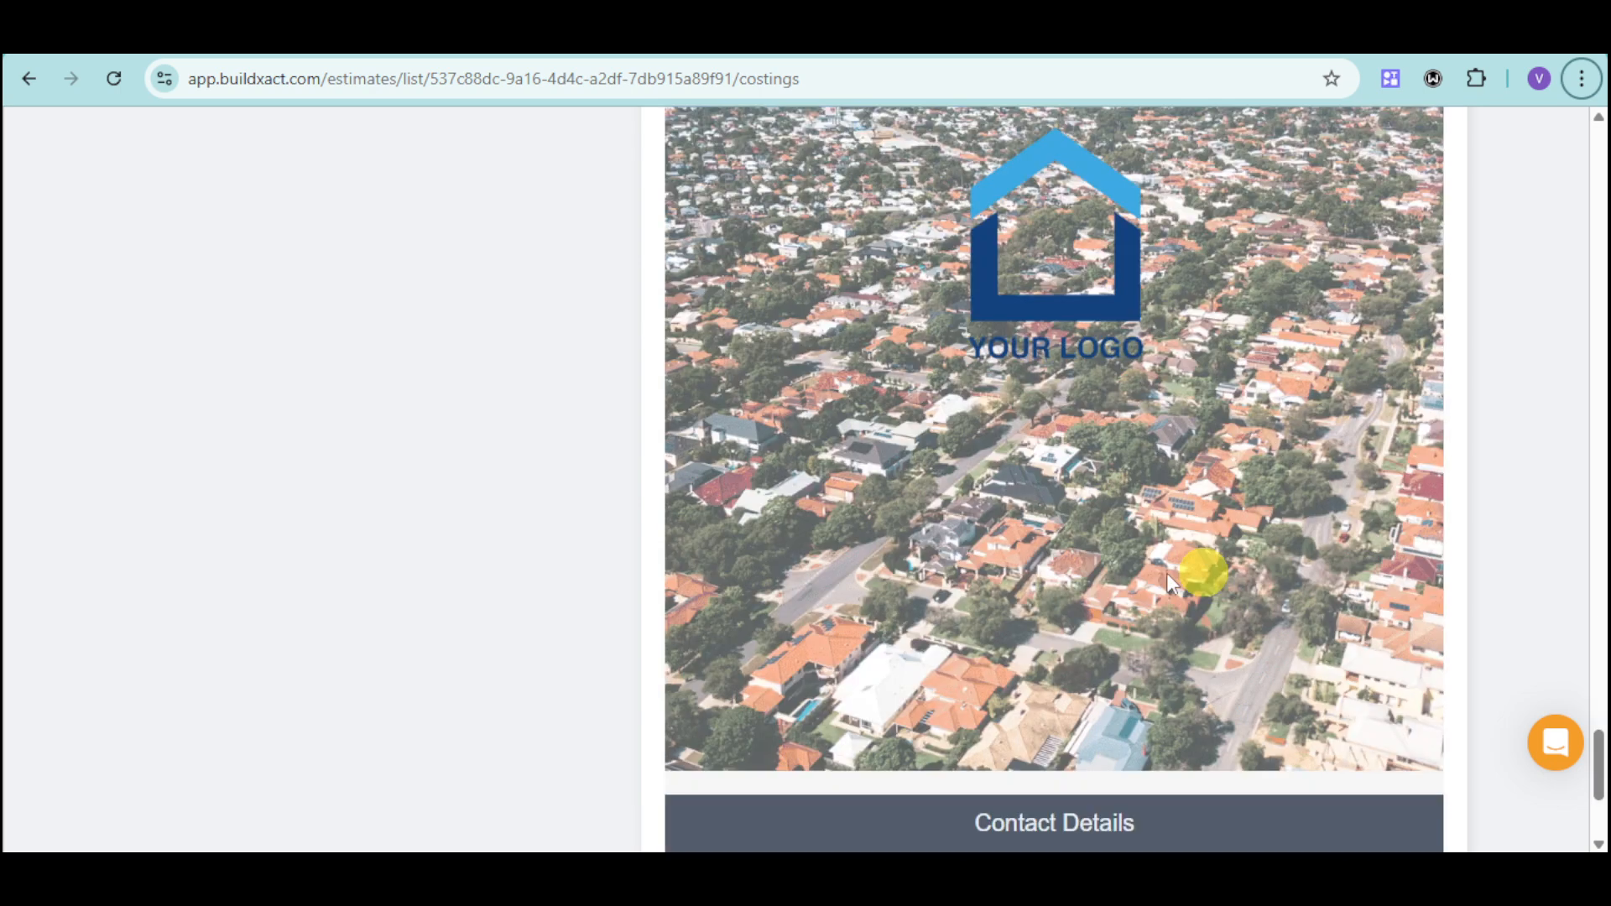
pyautogui.scroll(-4, 1161, 560)
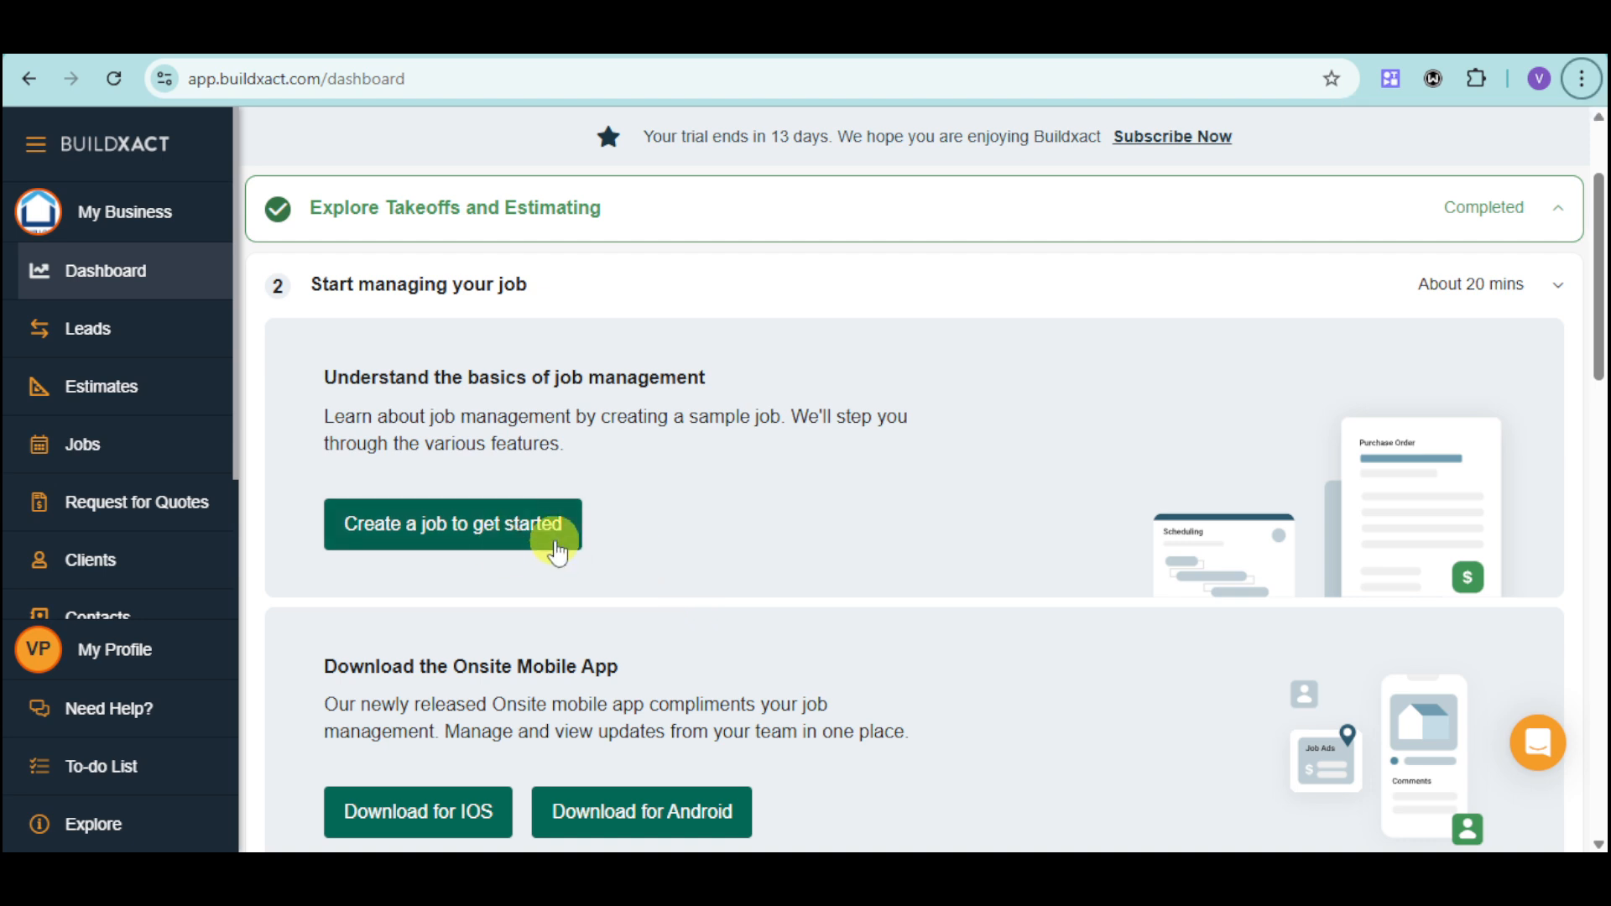
# Start a new job from the dashboard's job management section and base it on the Estimate for Smith House.
pyautogui.click(557, 550)
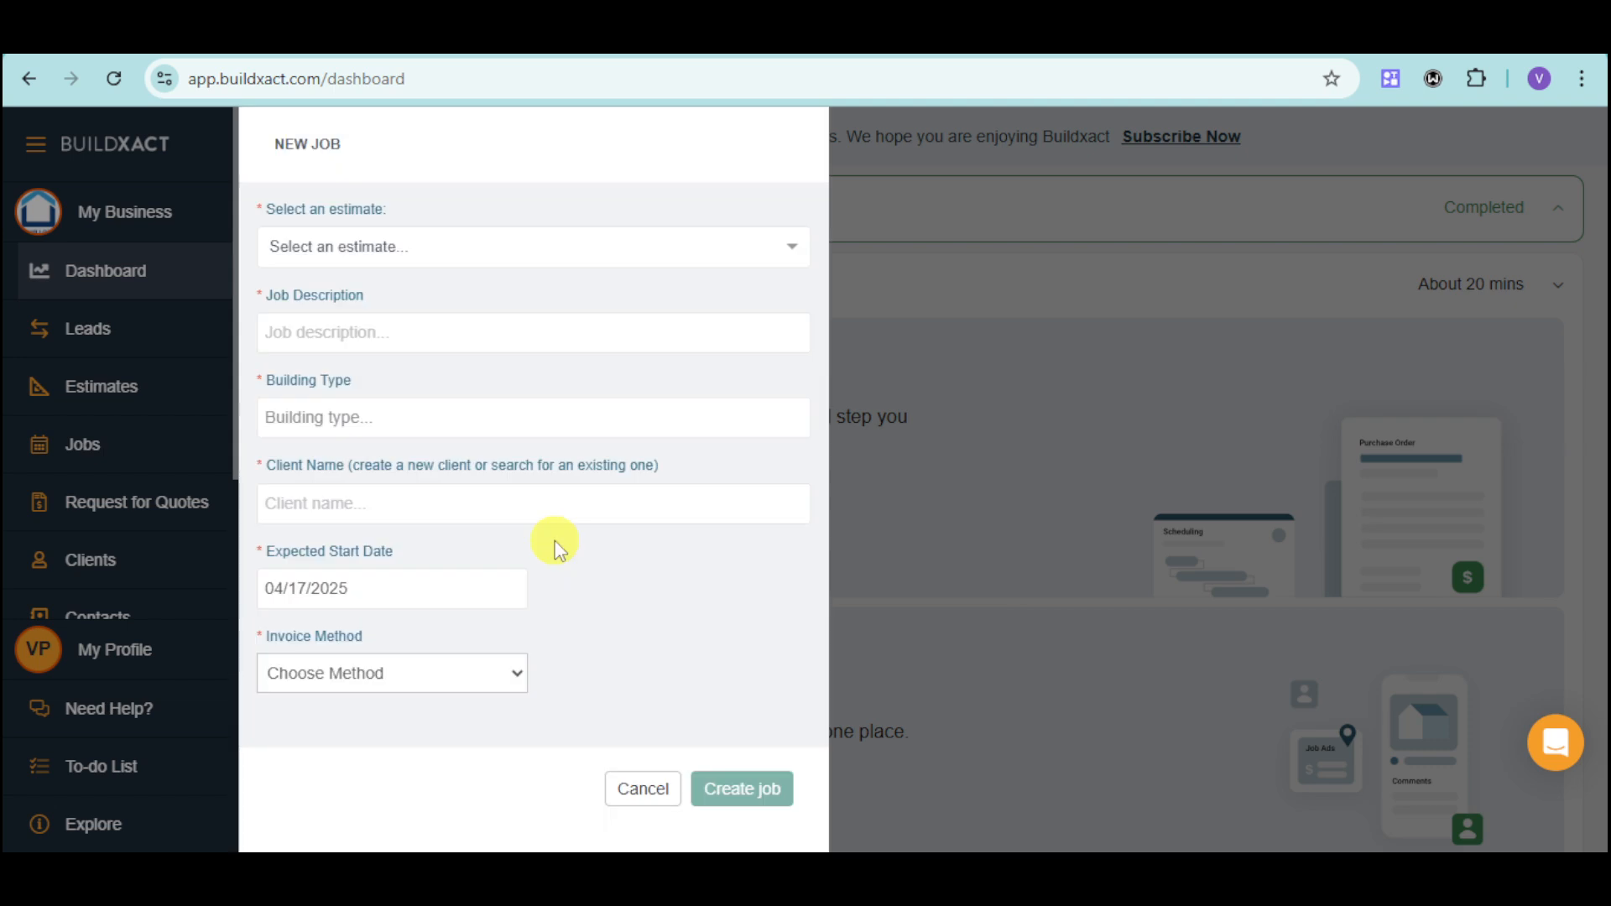
pyautogui.click(1053, 501)
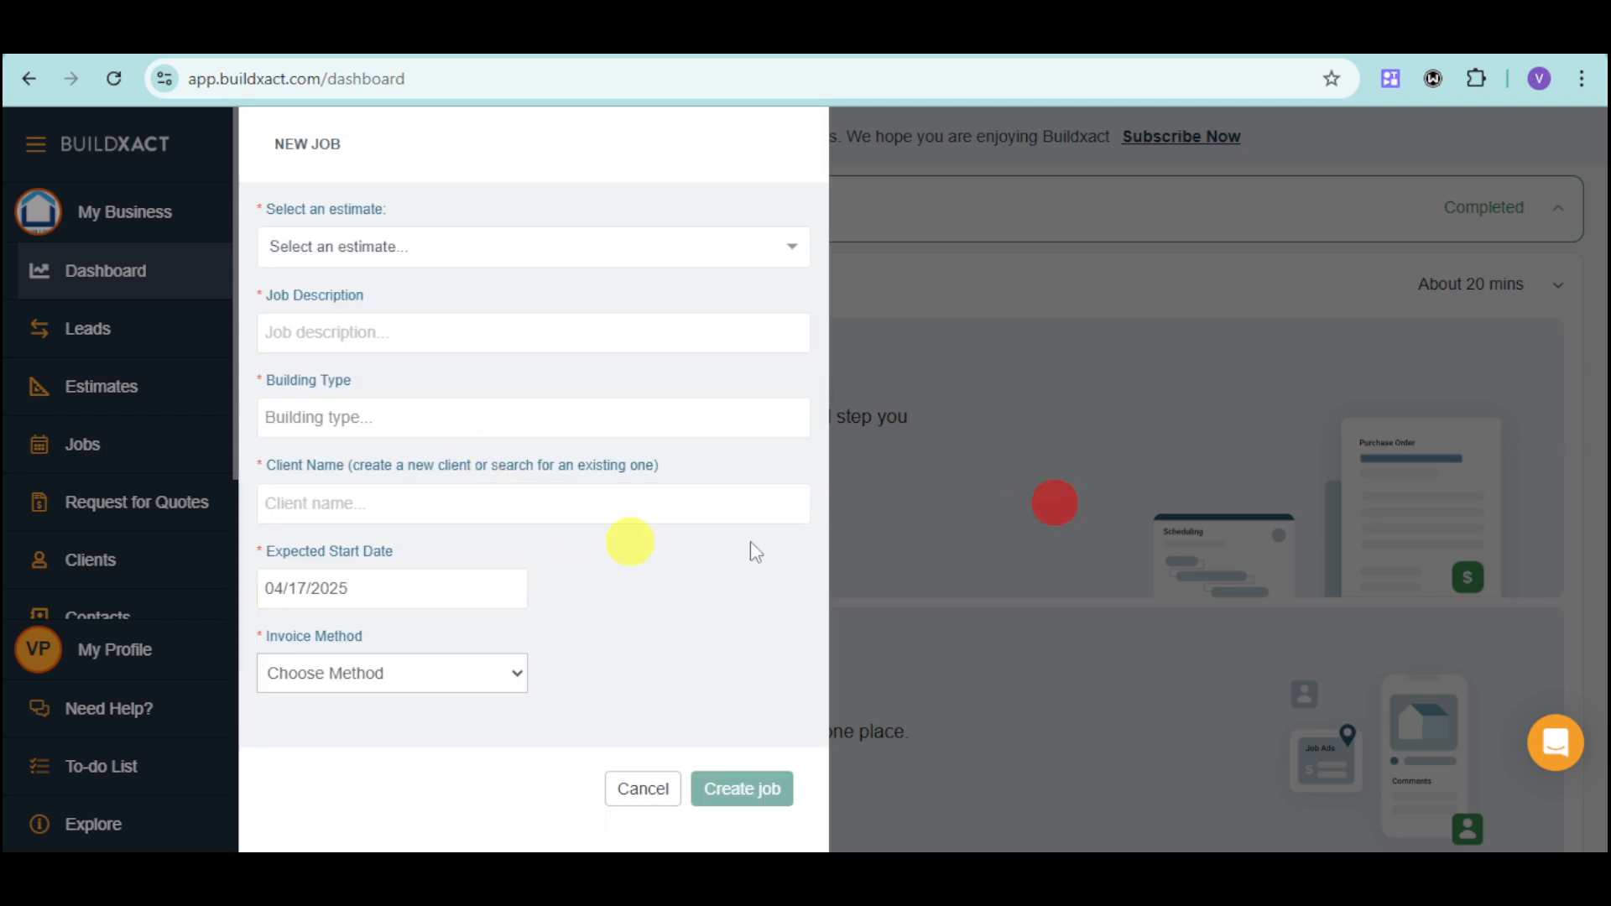
pyautogui.click(534, 248)
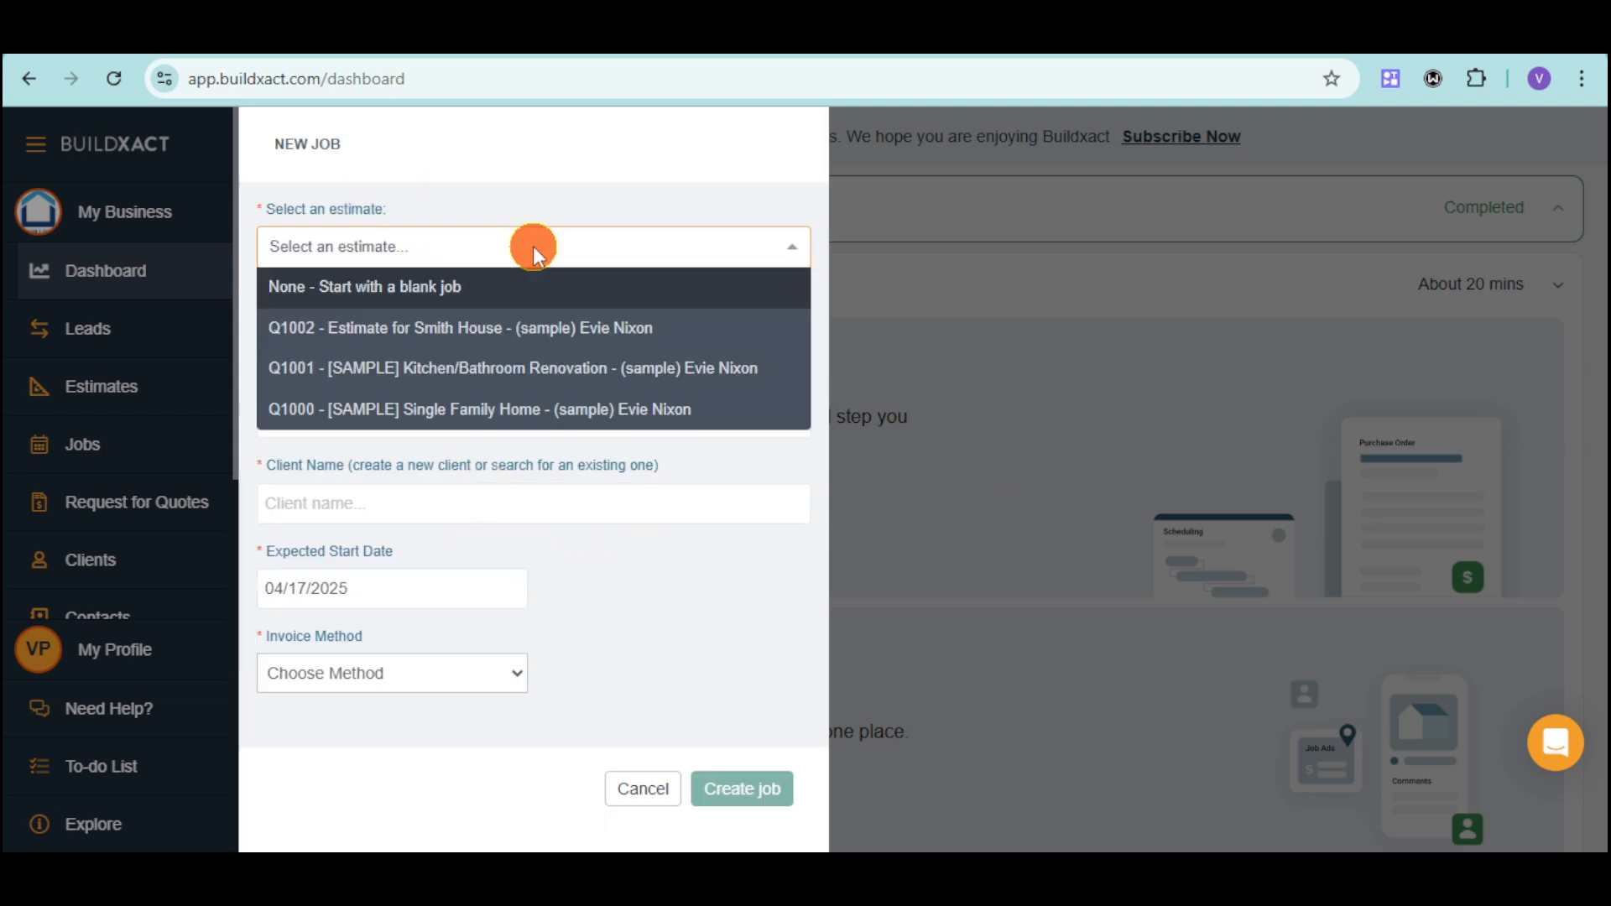
pyautogui.click(669, 332)
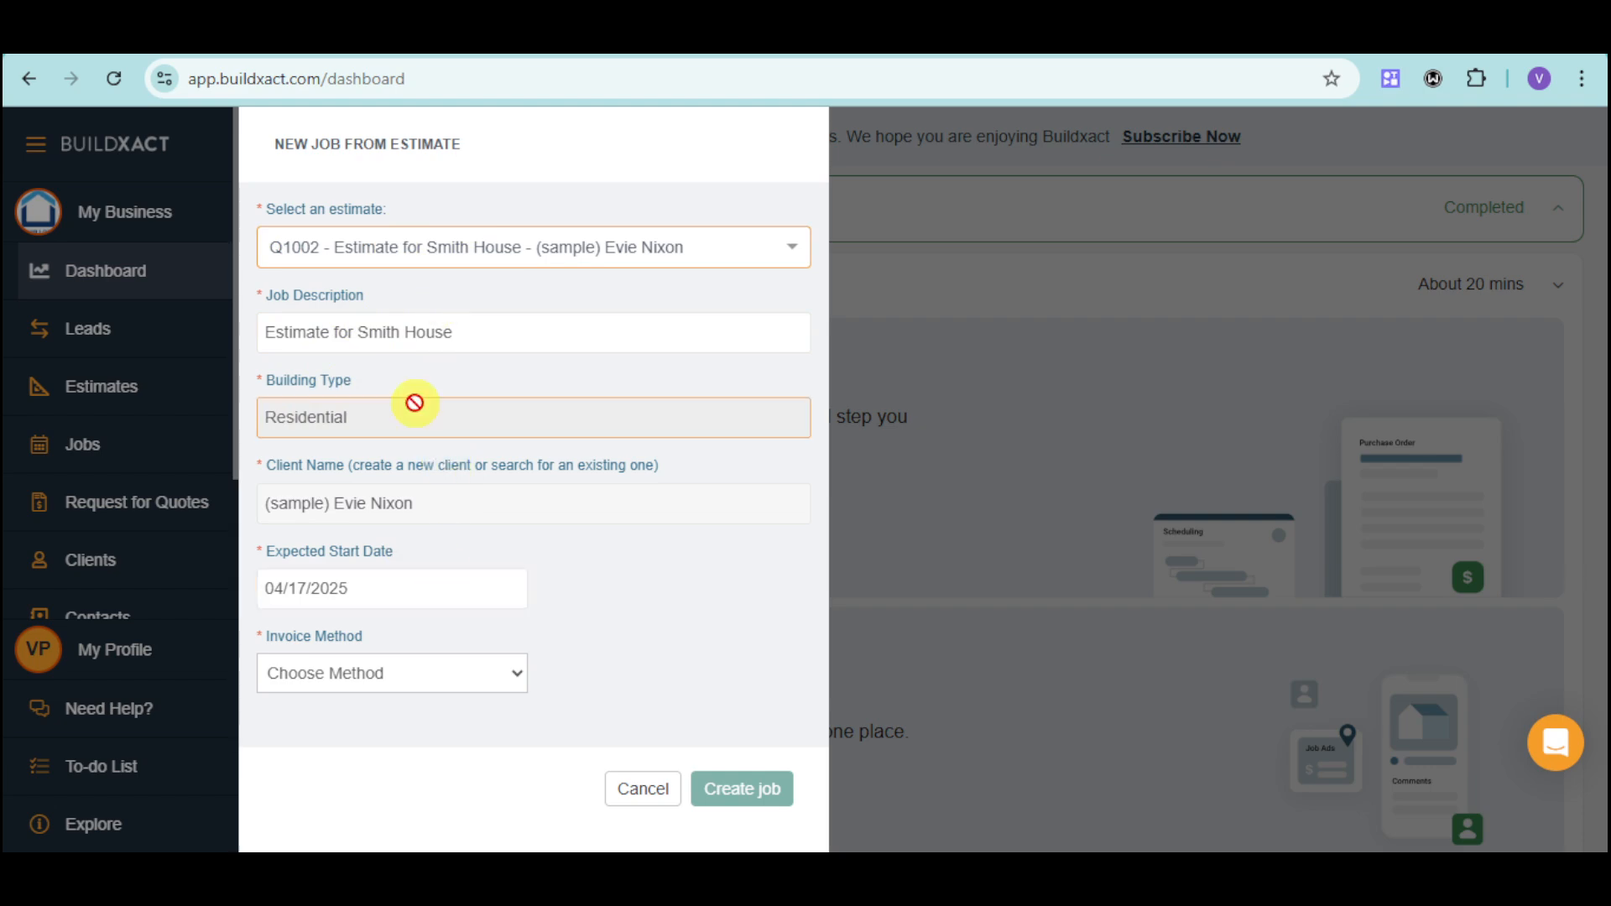
# Set the expected start date to 04/21/2025 and the invoice method to Fixed Price, and create the job.
pyautogui.click(413, 590)
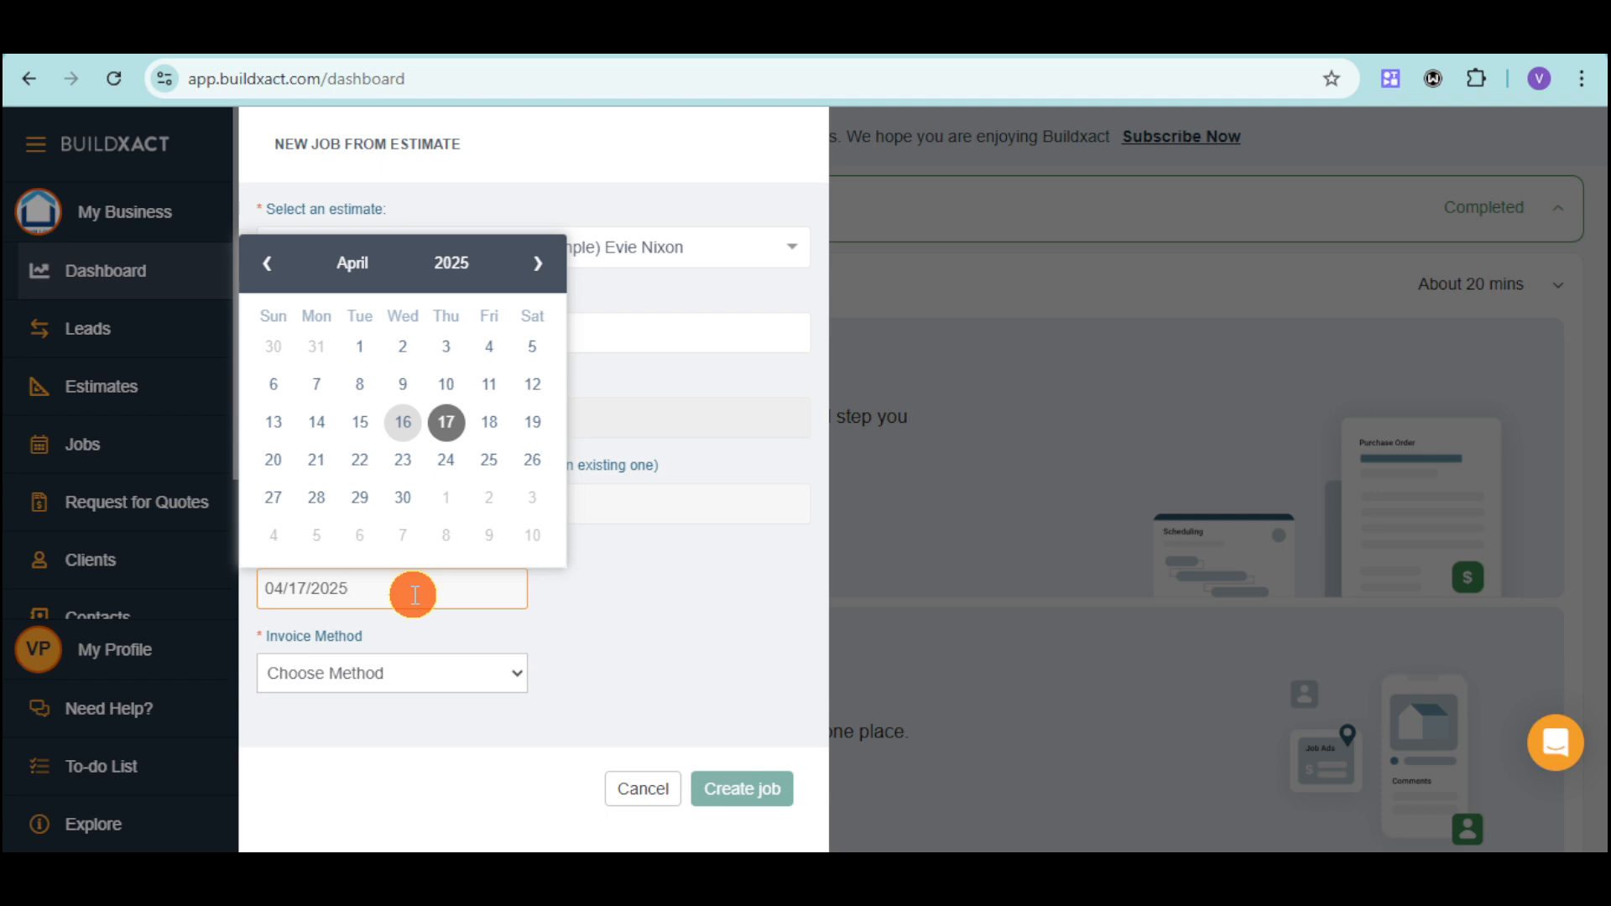
pyautogui.click(315, 462)
pyautogui.click(418, 677)
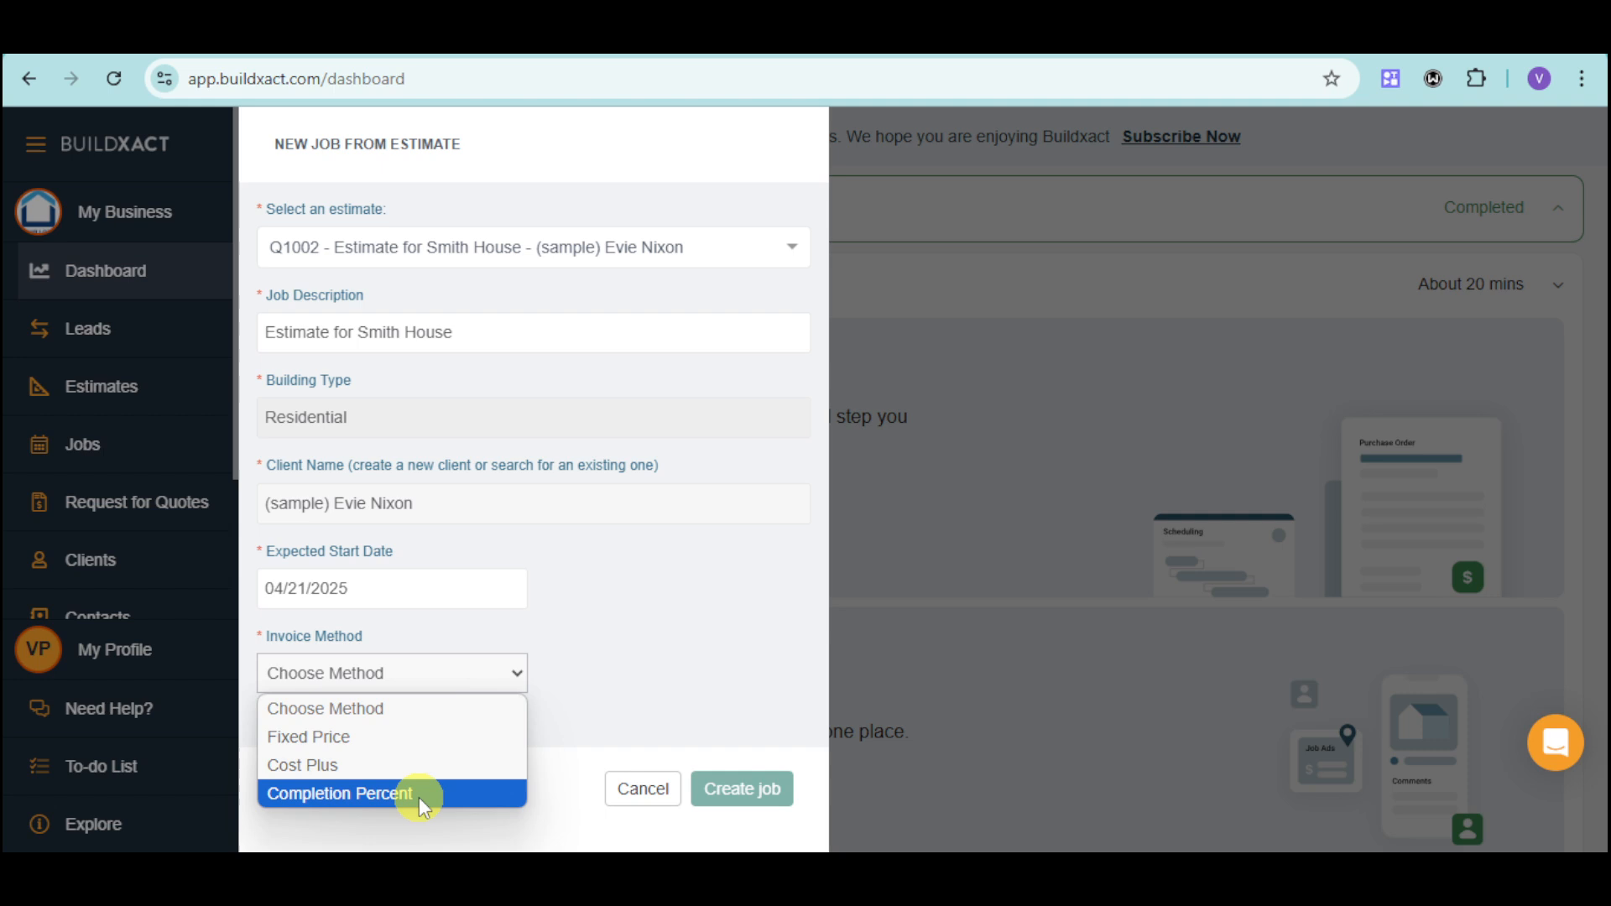
pyautogui.click(449, 740)
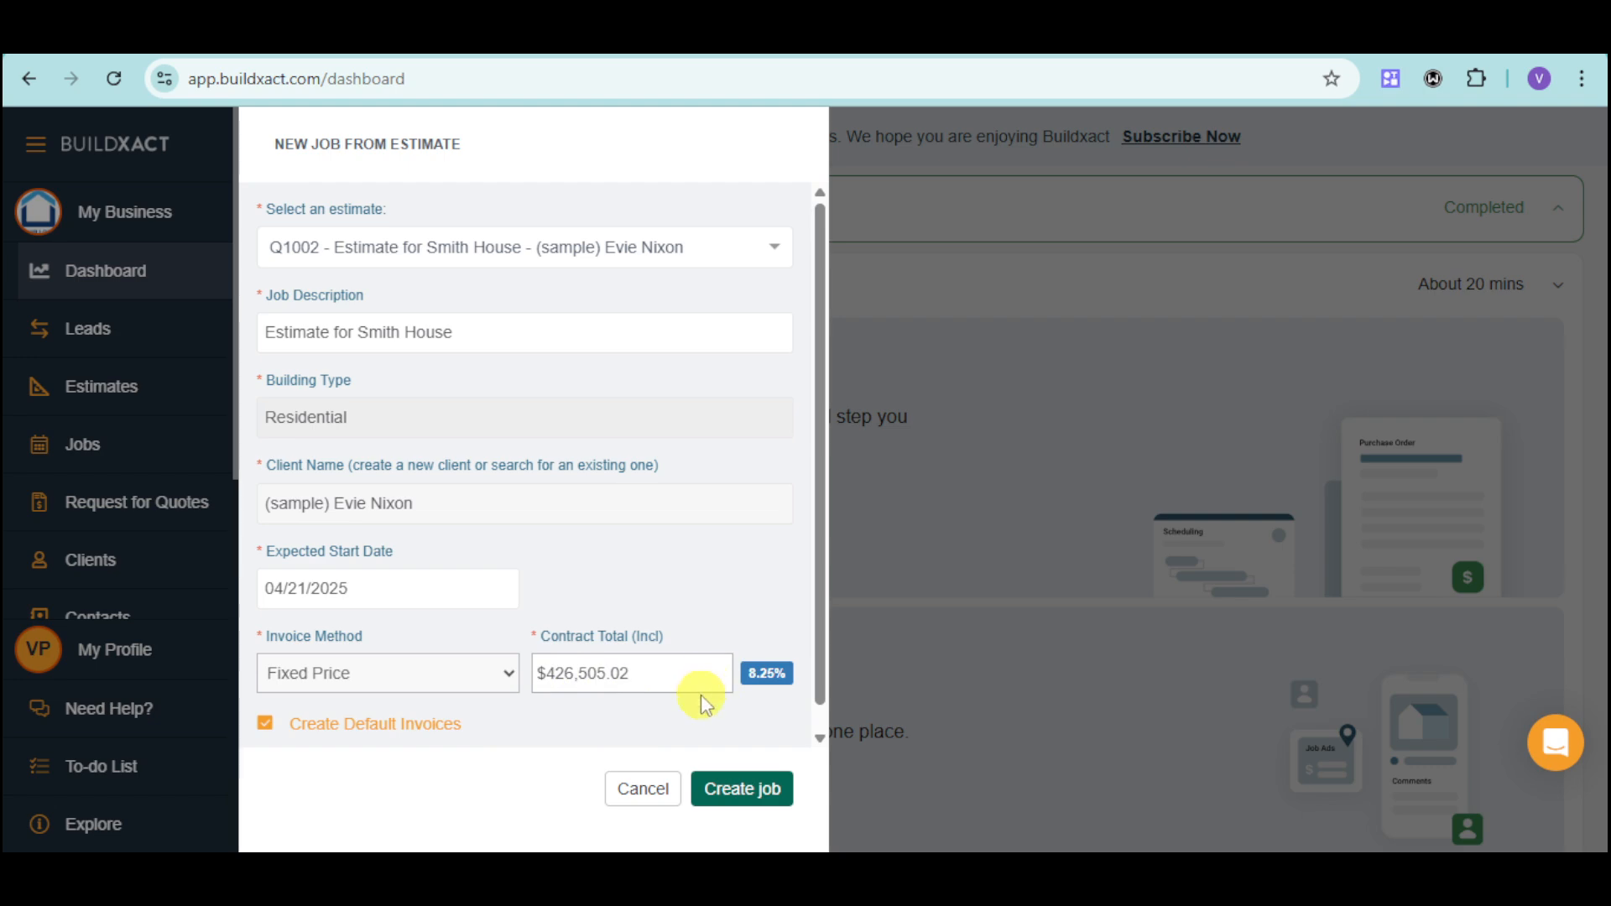
pyautogui.click(738, 785)
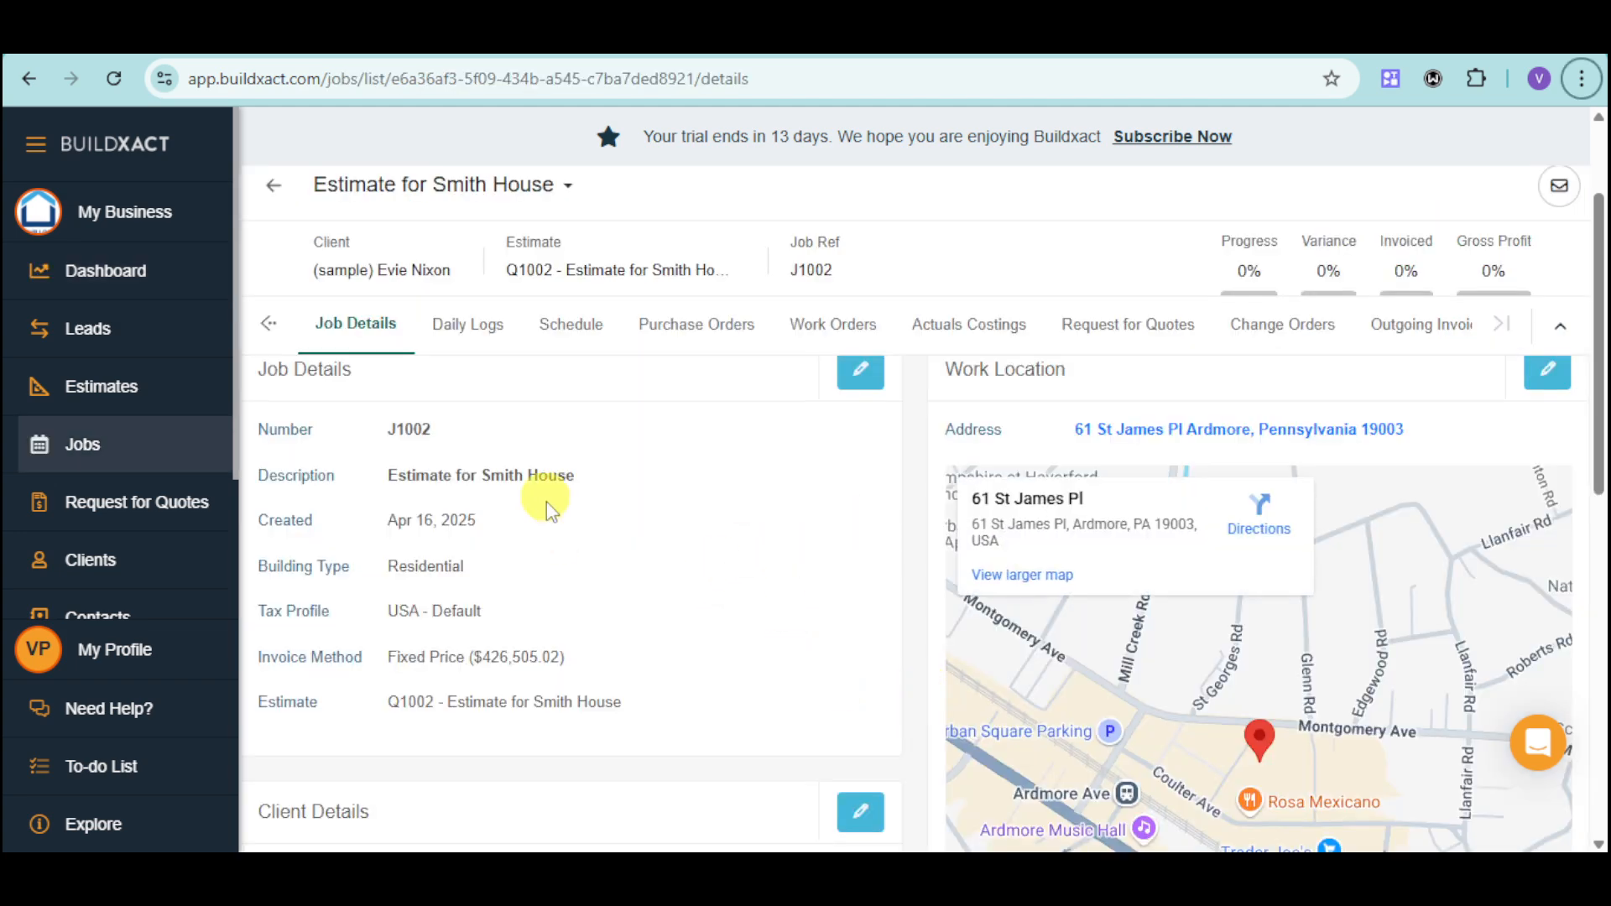
# Look through the new job's details, down to the documents and notes areas.
pyautogui.scroll(-4, 646, 521)
pyautogui.scroll(-3, 651, 533)
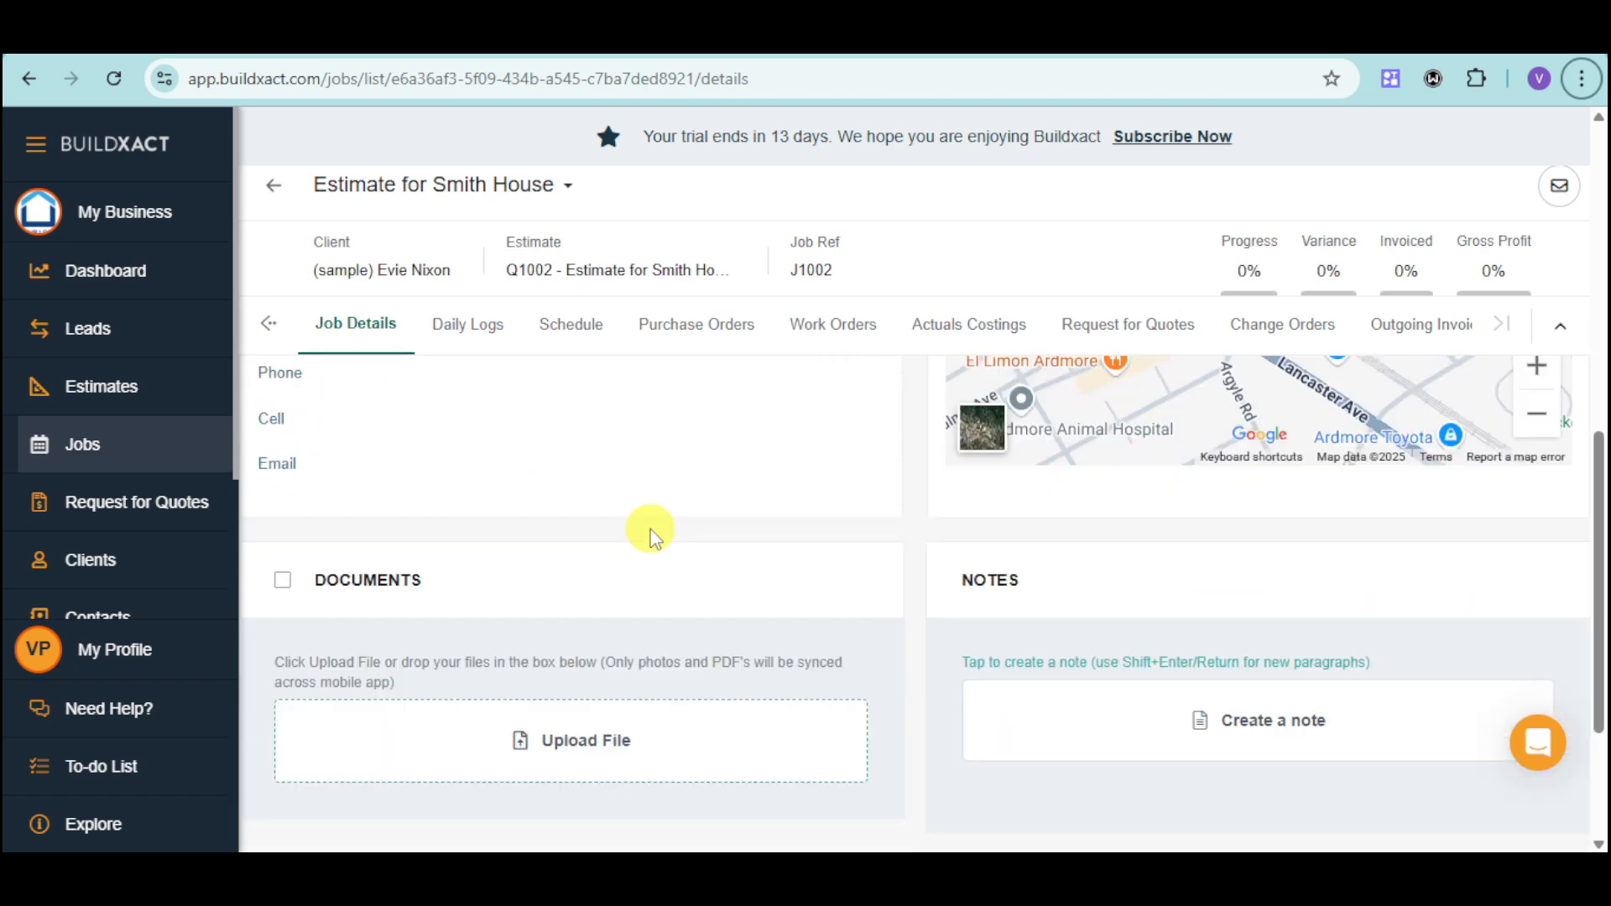
pyautogui.scroll(2, 600, 521)
pyautogui.scroll(-2, 597, 526)
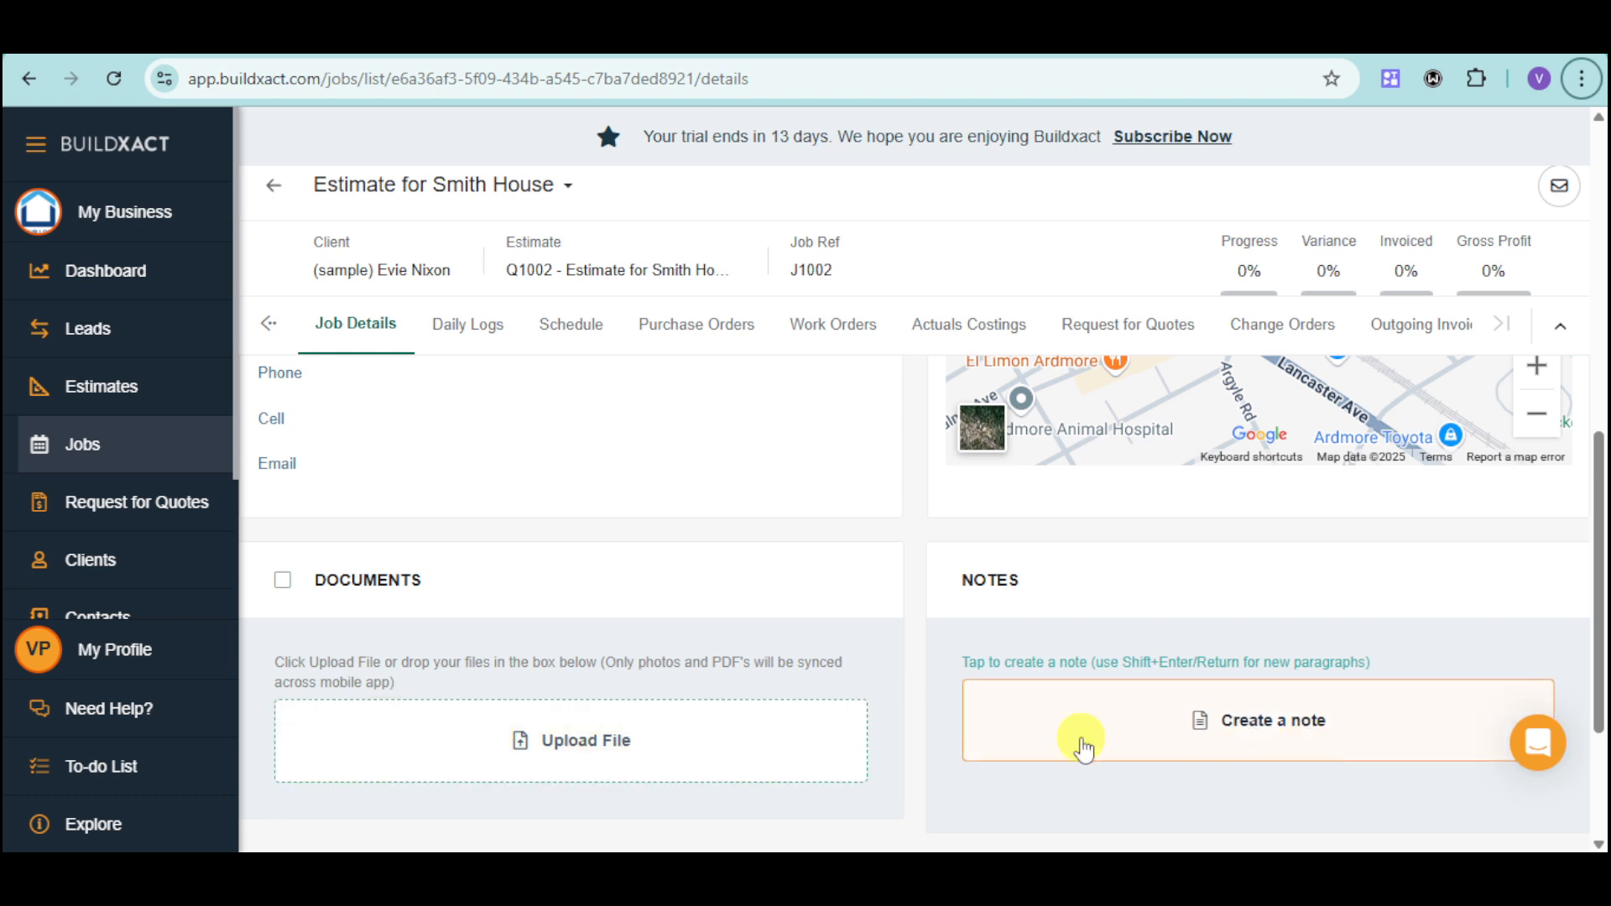
# Open the job's daily logs and filter the posts to 04/16/2025 using the calendar.
pyautogui.click(493, 340)
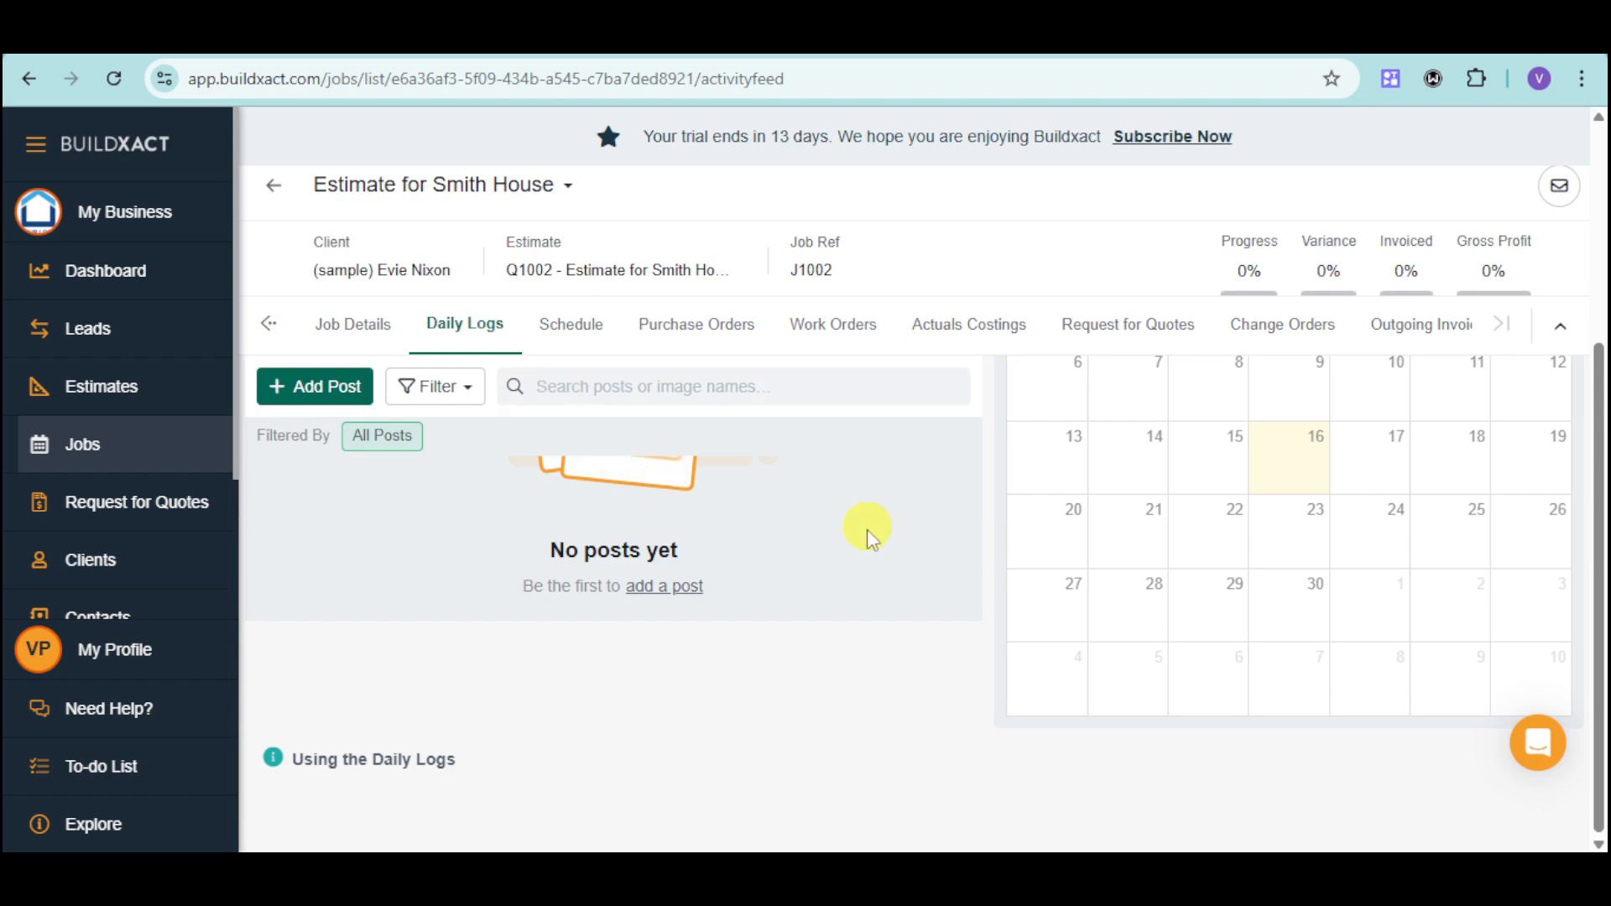
pyautogui.scroll(2, 776, 642)
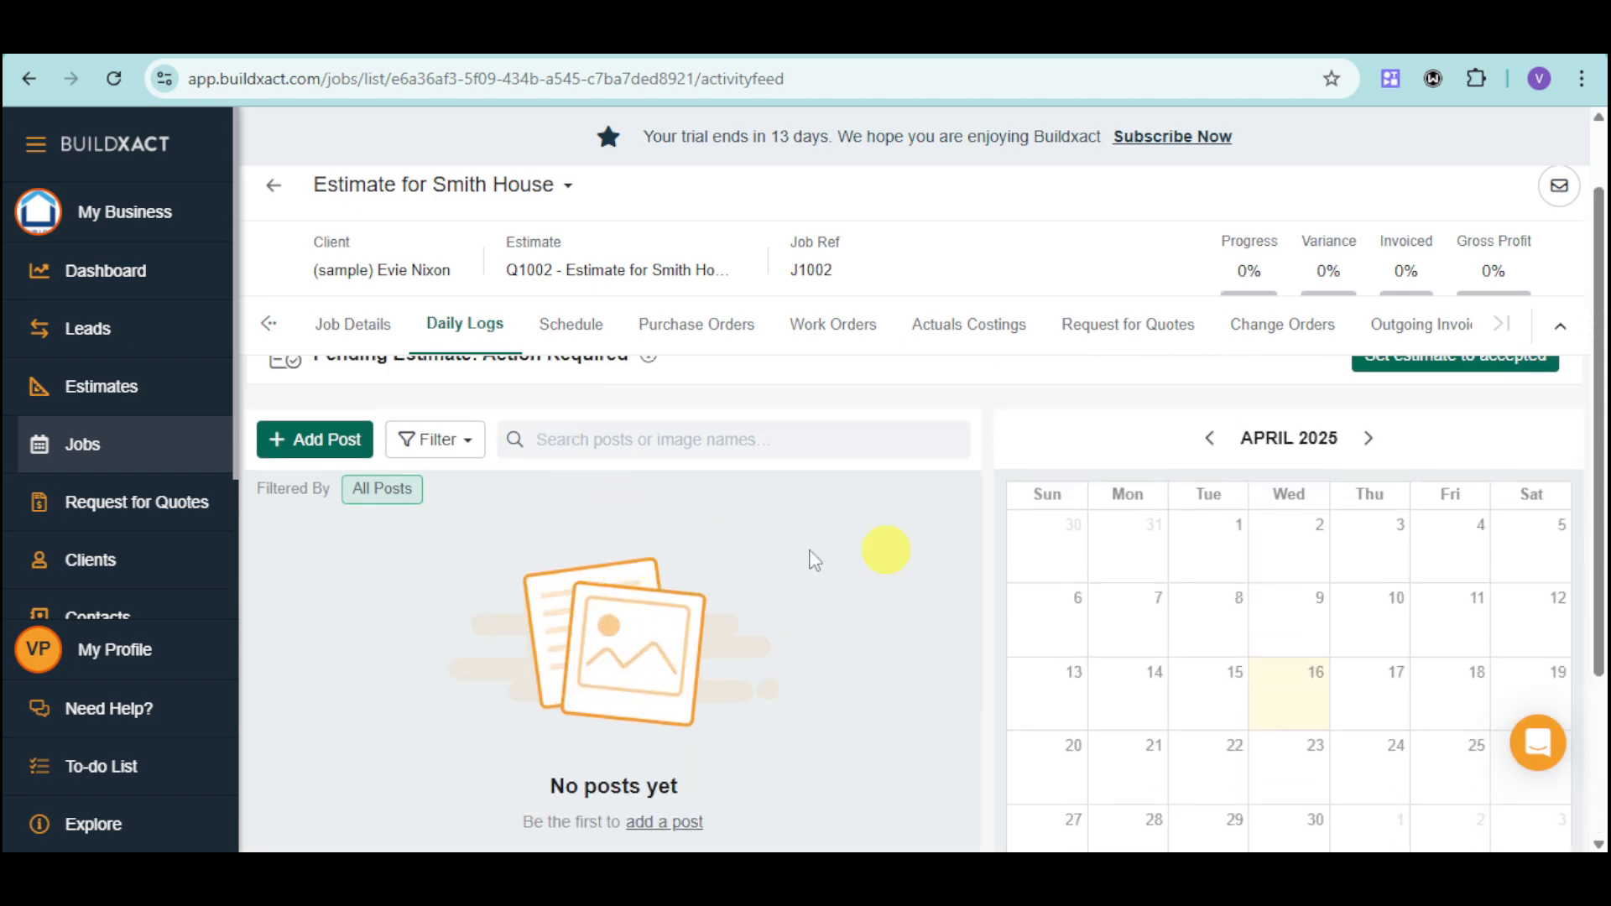
pyautogui.click(1297, 686)
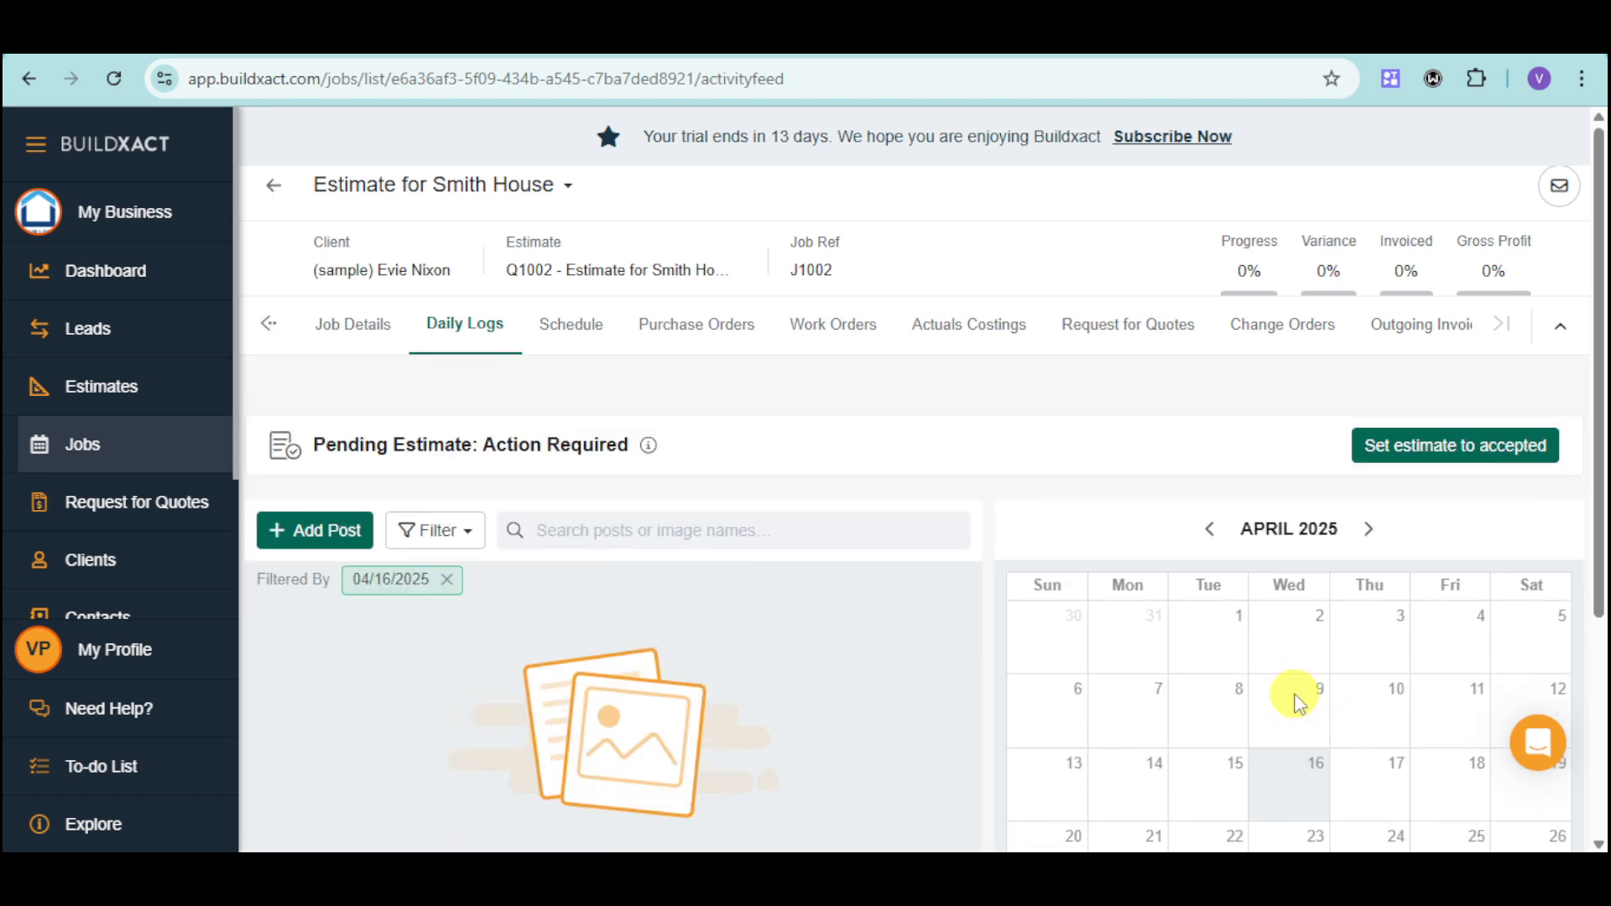
pyautogui.scroll(-2, 1299, 696)
pyautogui.scroll(-2, 1301, 684)
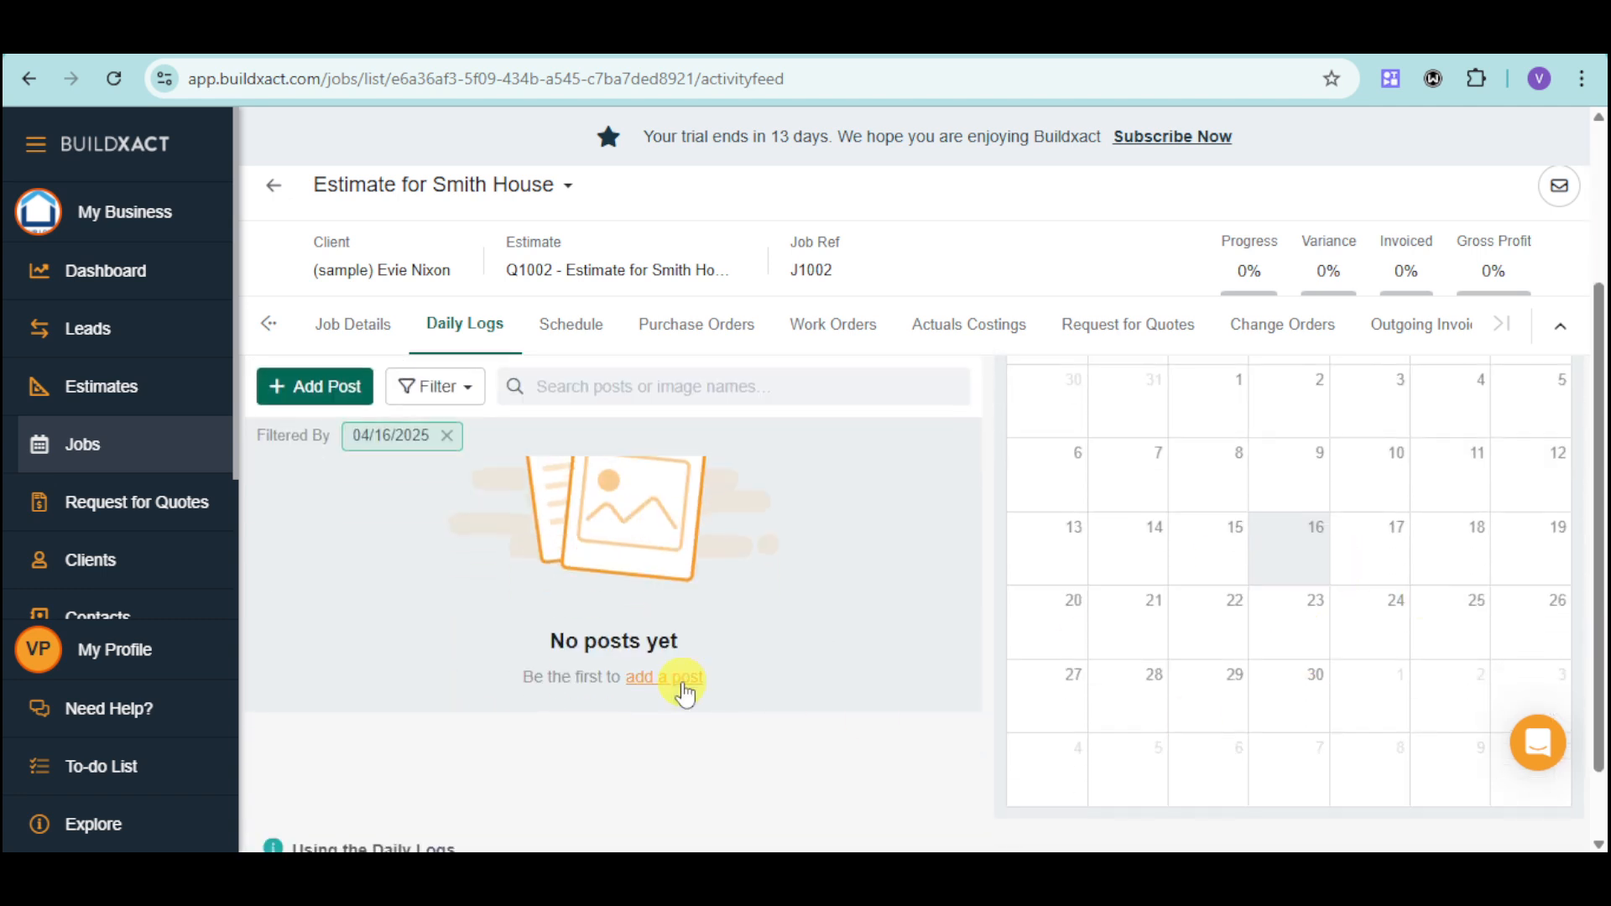
# Add a daily log post dated 04/16/2025 with the description "accepted the job", and check the posts for 04/17/2025.
pyautogui.click(682, 678)
pyautogui.click(502, 306)
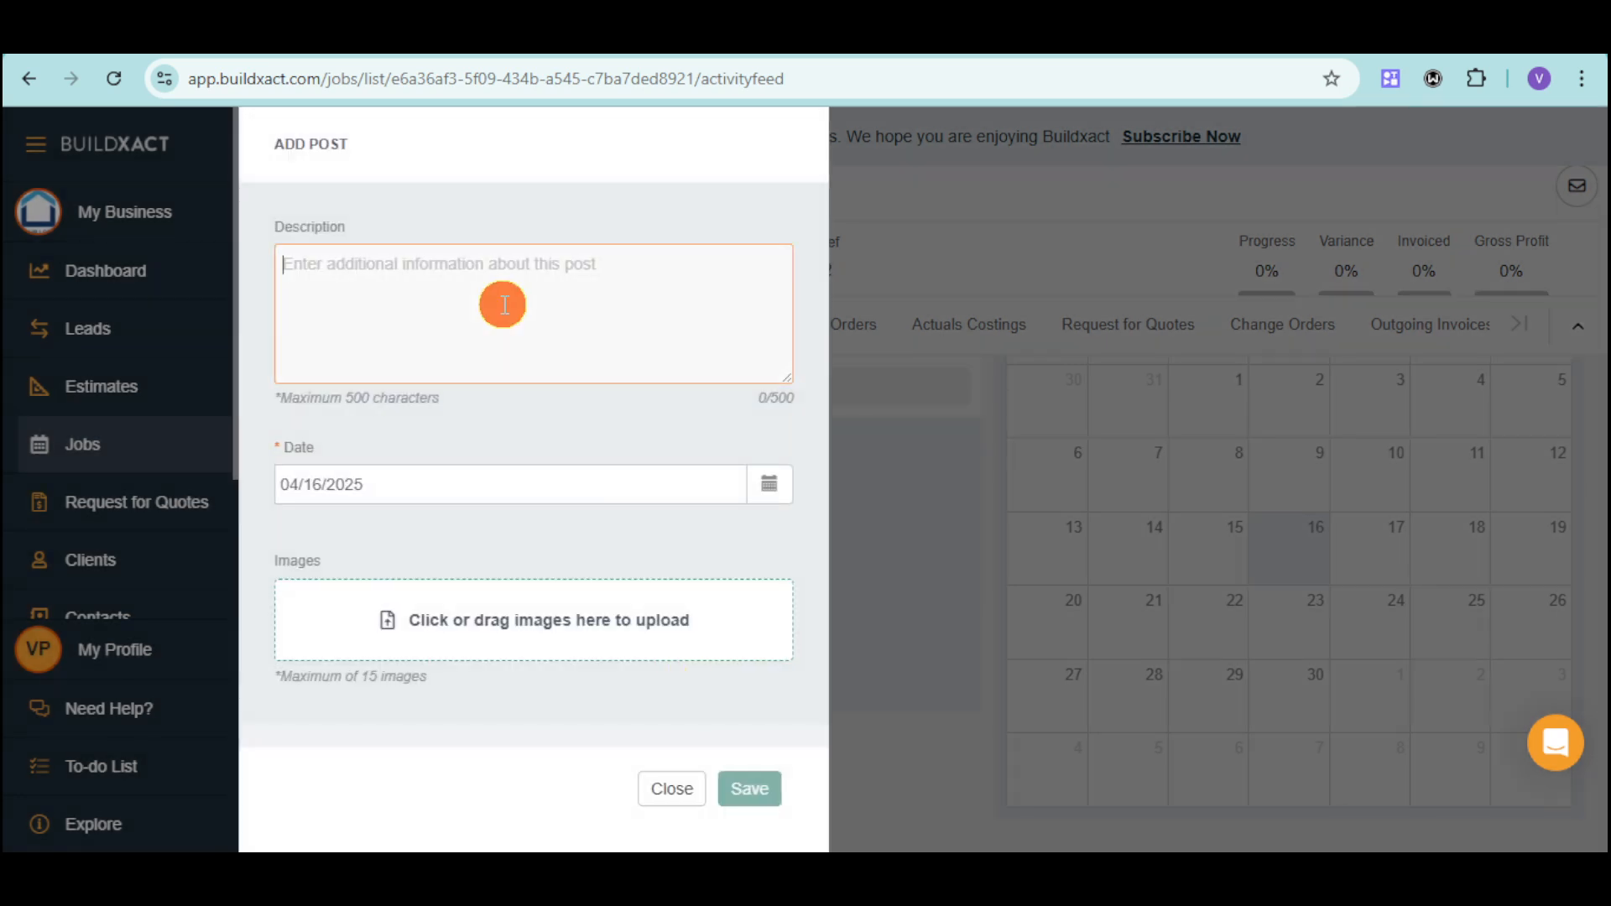
pyautogui.write('accepted the job')
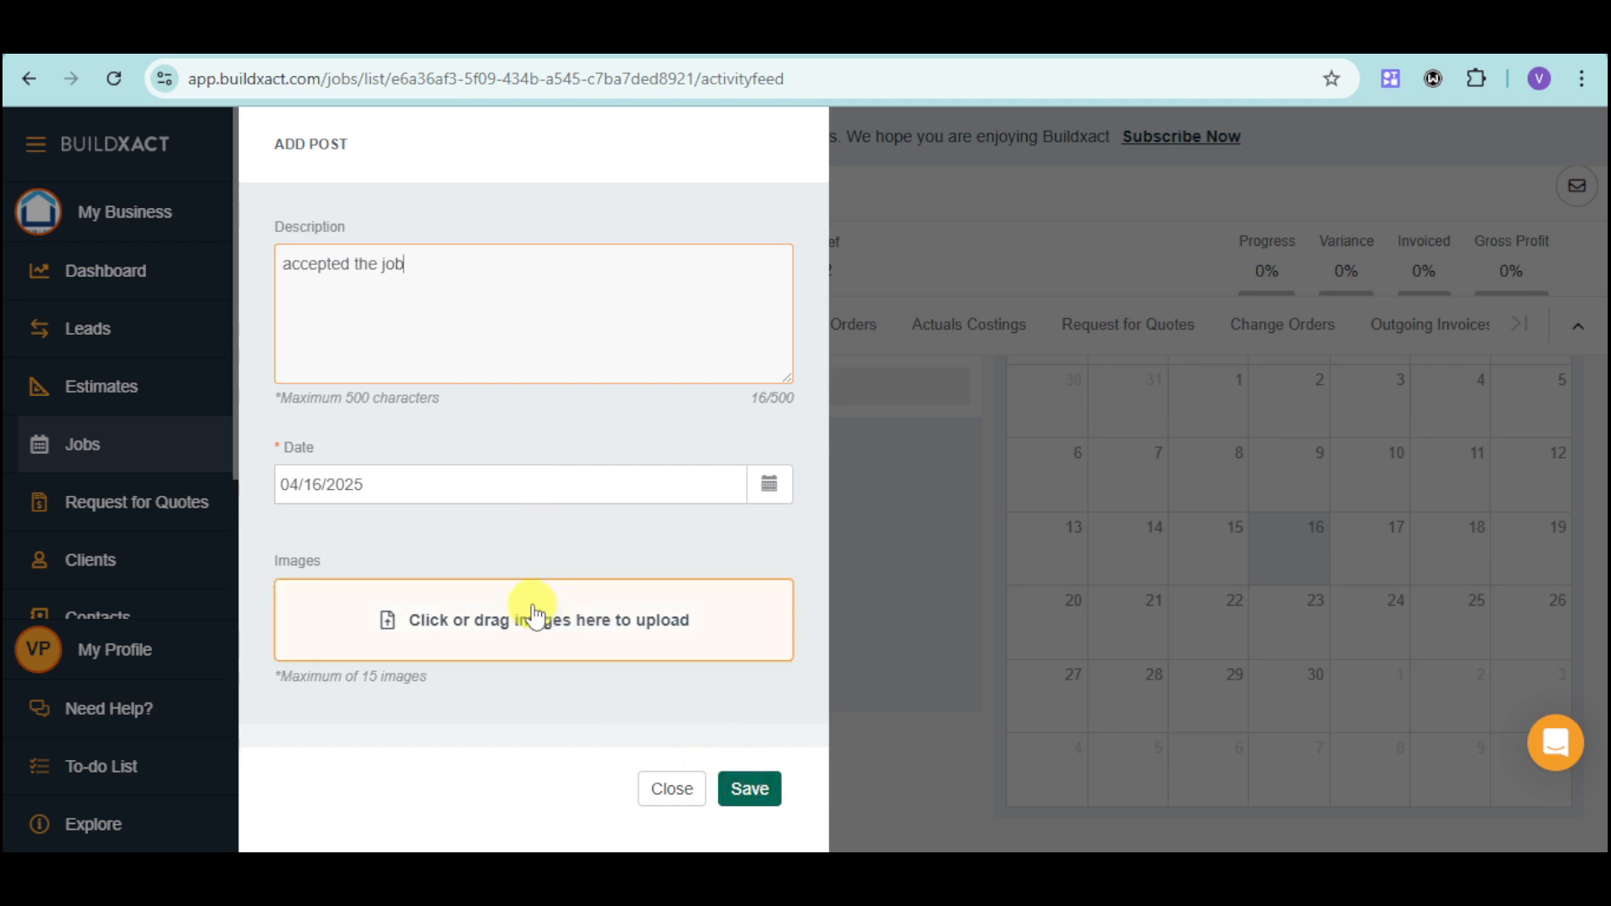
pyautogui.click(737, 796)
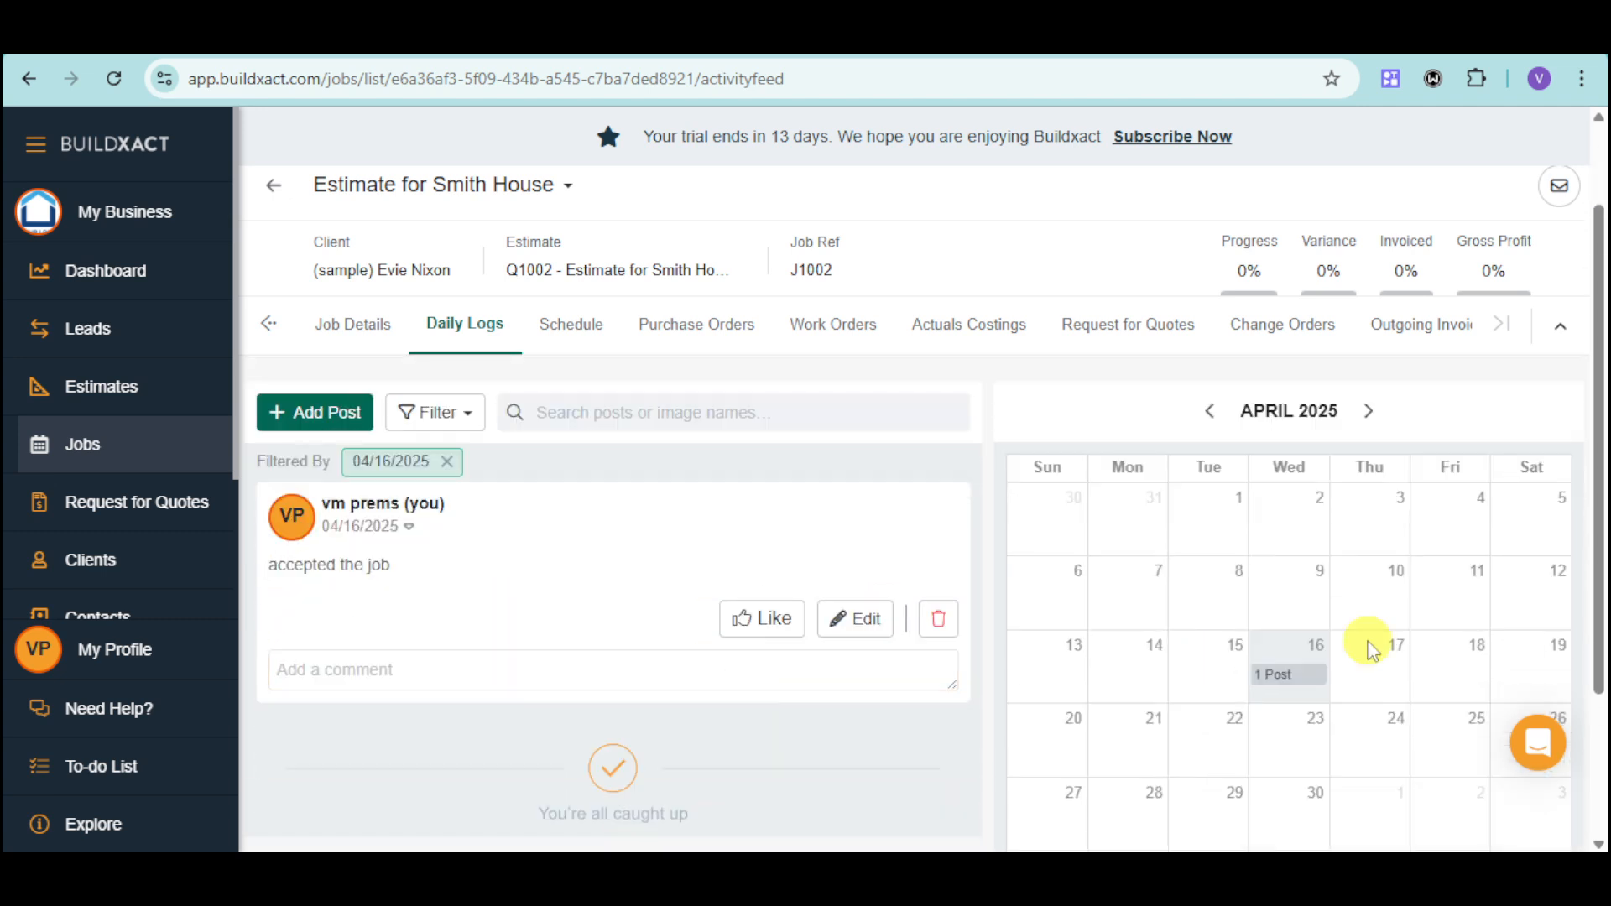
pyautogui.click(1380, 686)
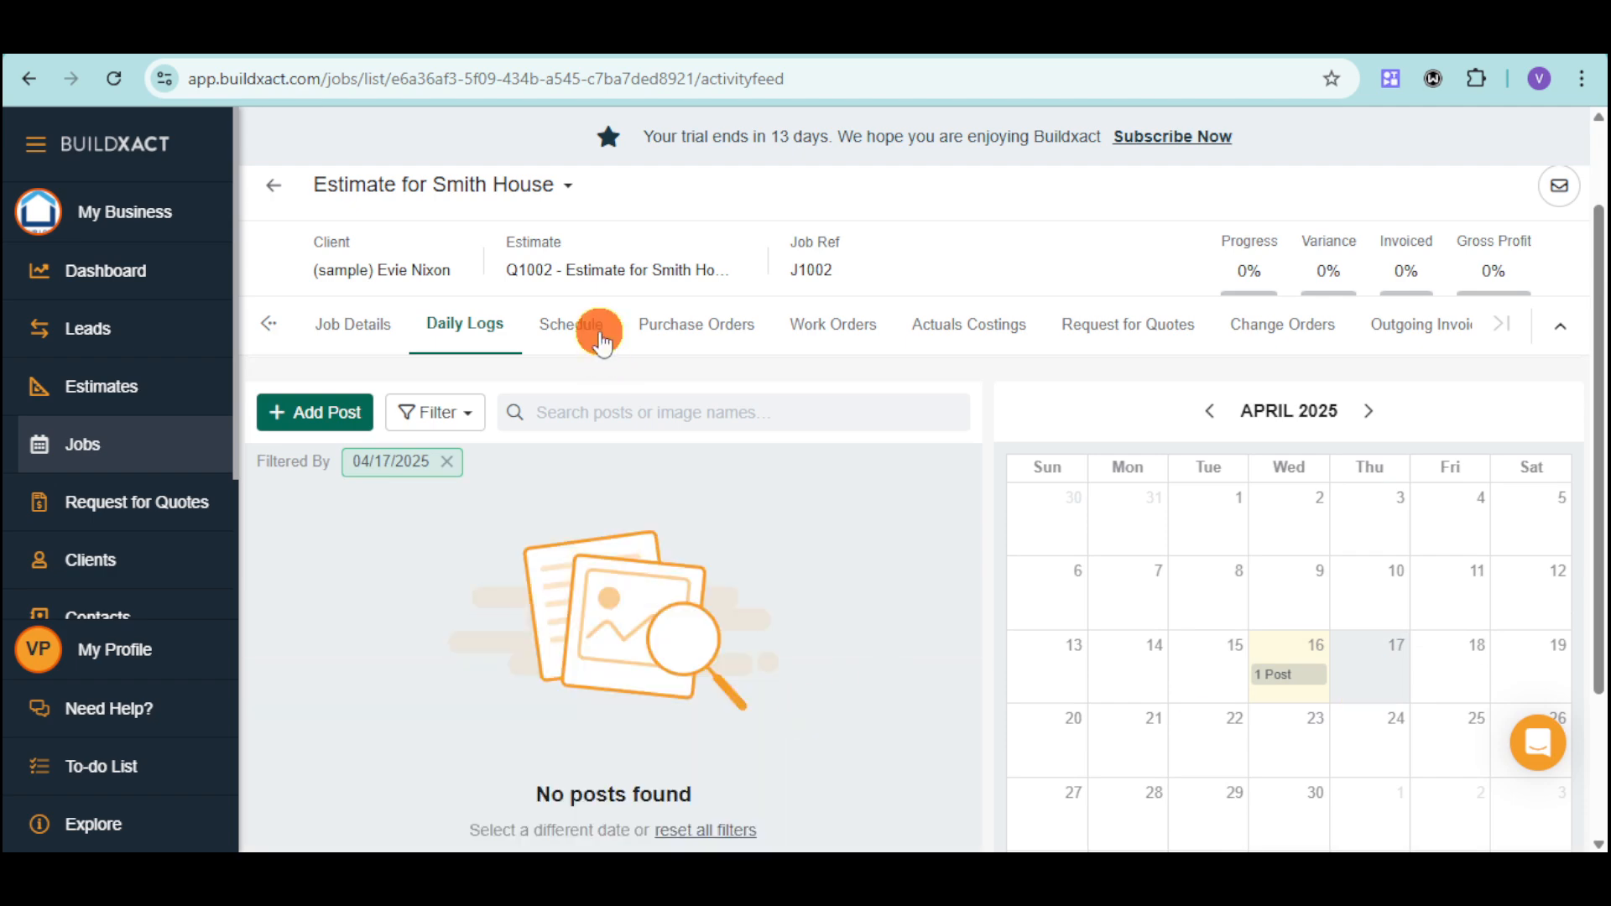
# Open the job's schedule and view the form for adding a category, closing it without saving.
pyautogui.click(594, 325)
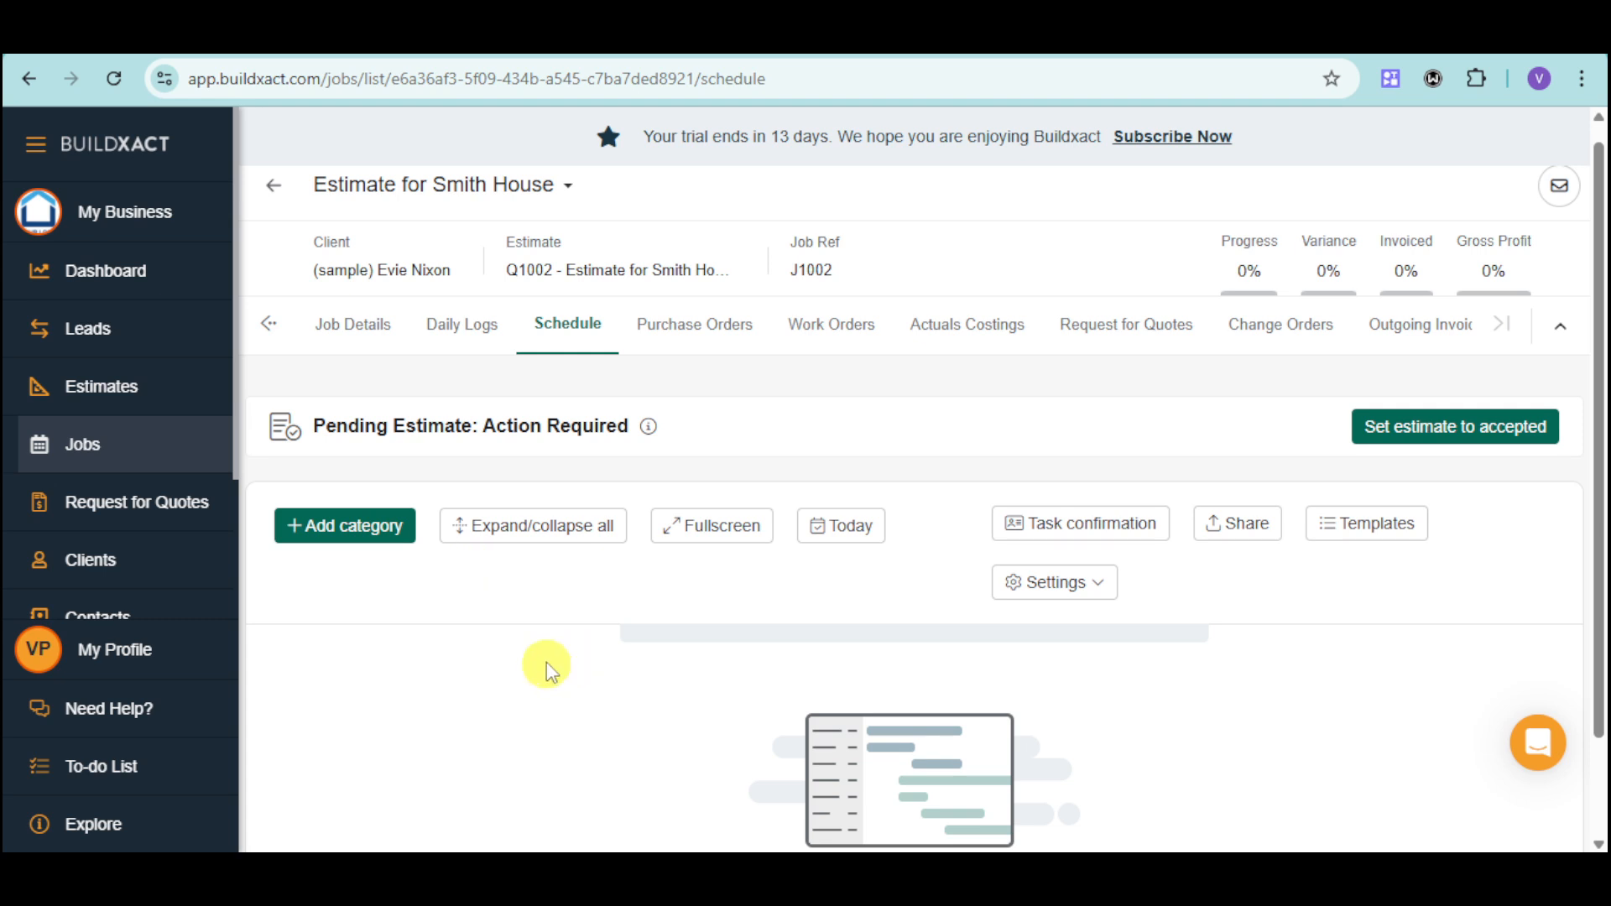
pyautogui.click(391, 549)
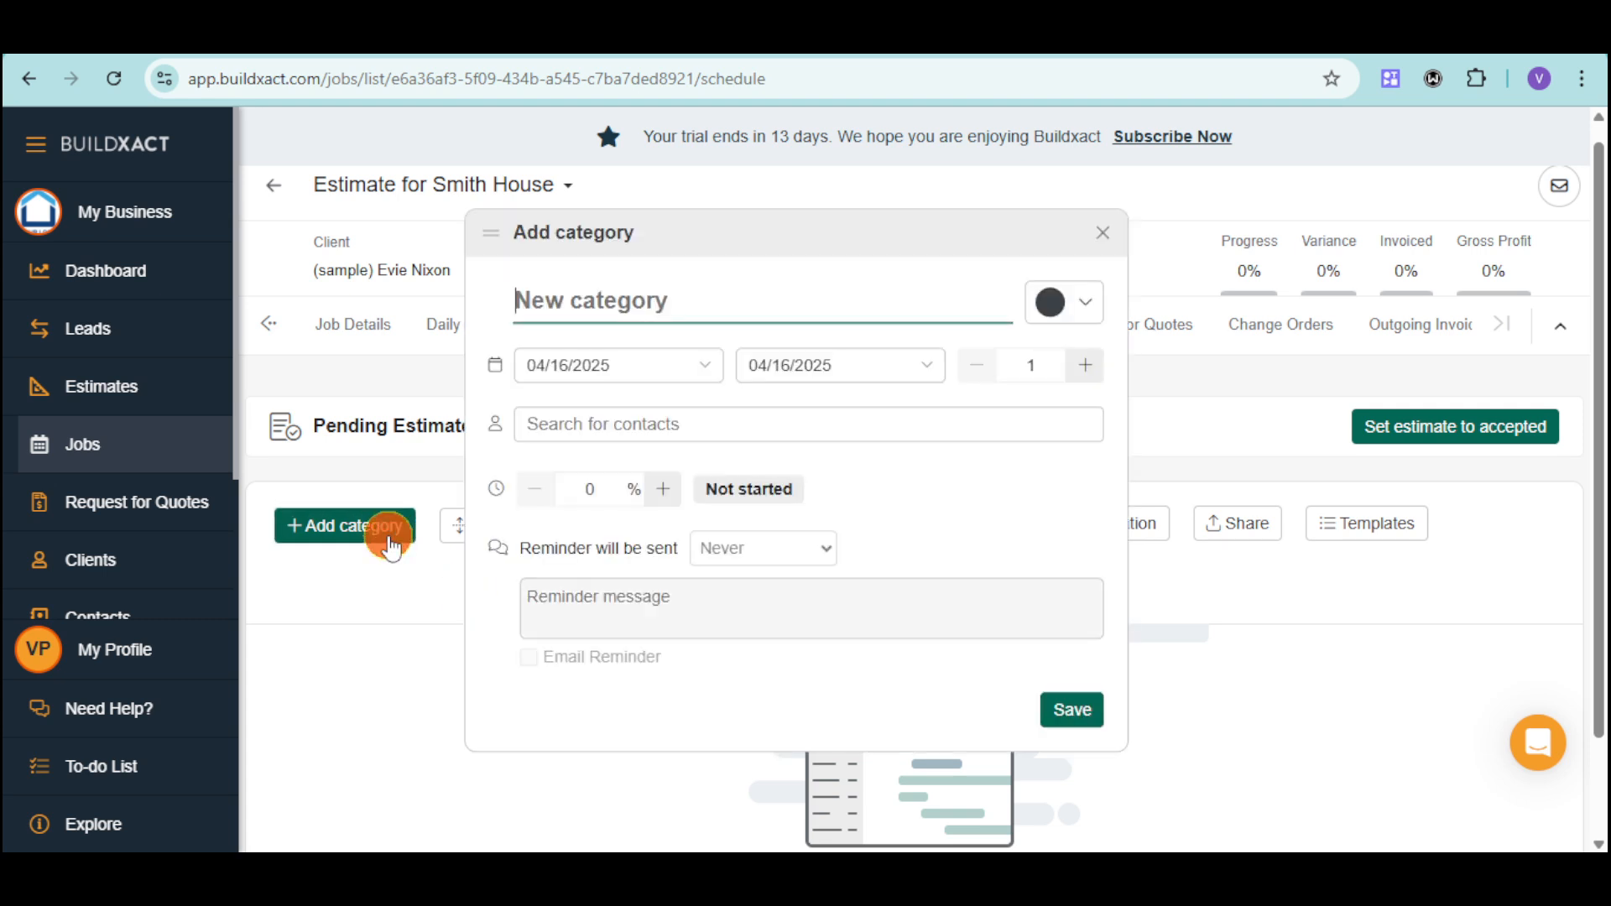
pyautogui.click(1104, 231)
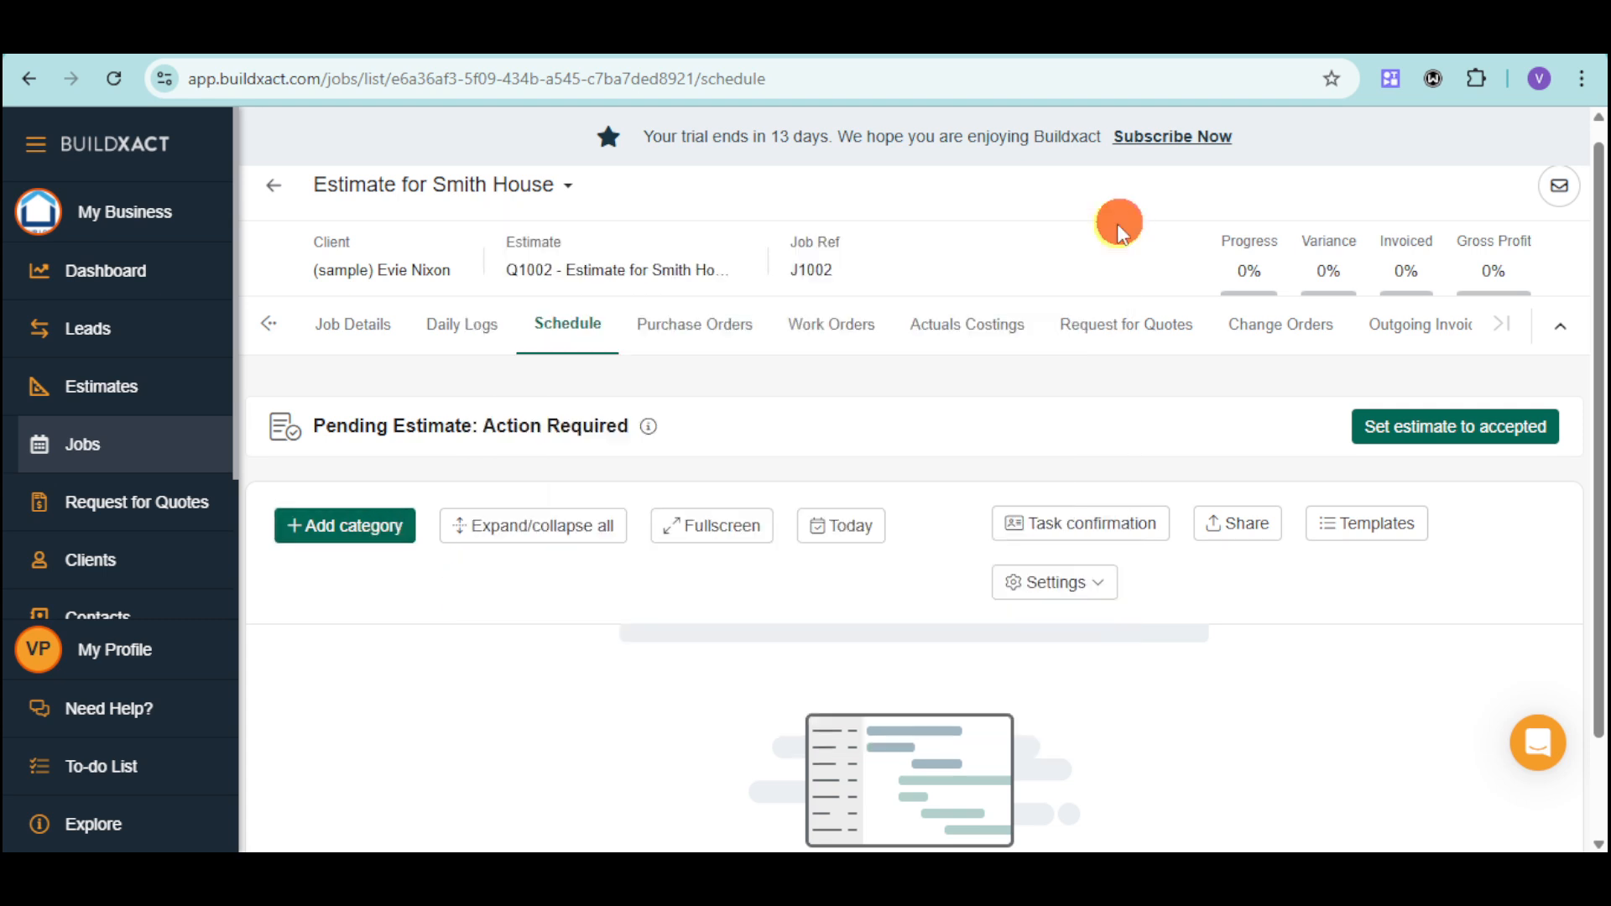
# Look through the job's purchase orders, work orders, actuals costings, requests for quotes, change orders and outgoing invoices.
pyautogui.click(720, 339)
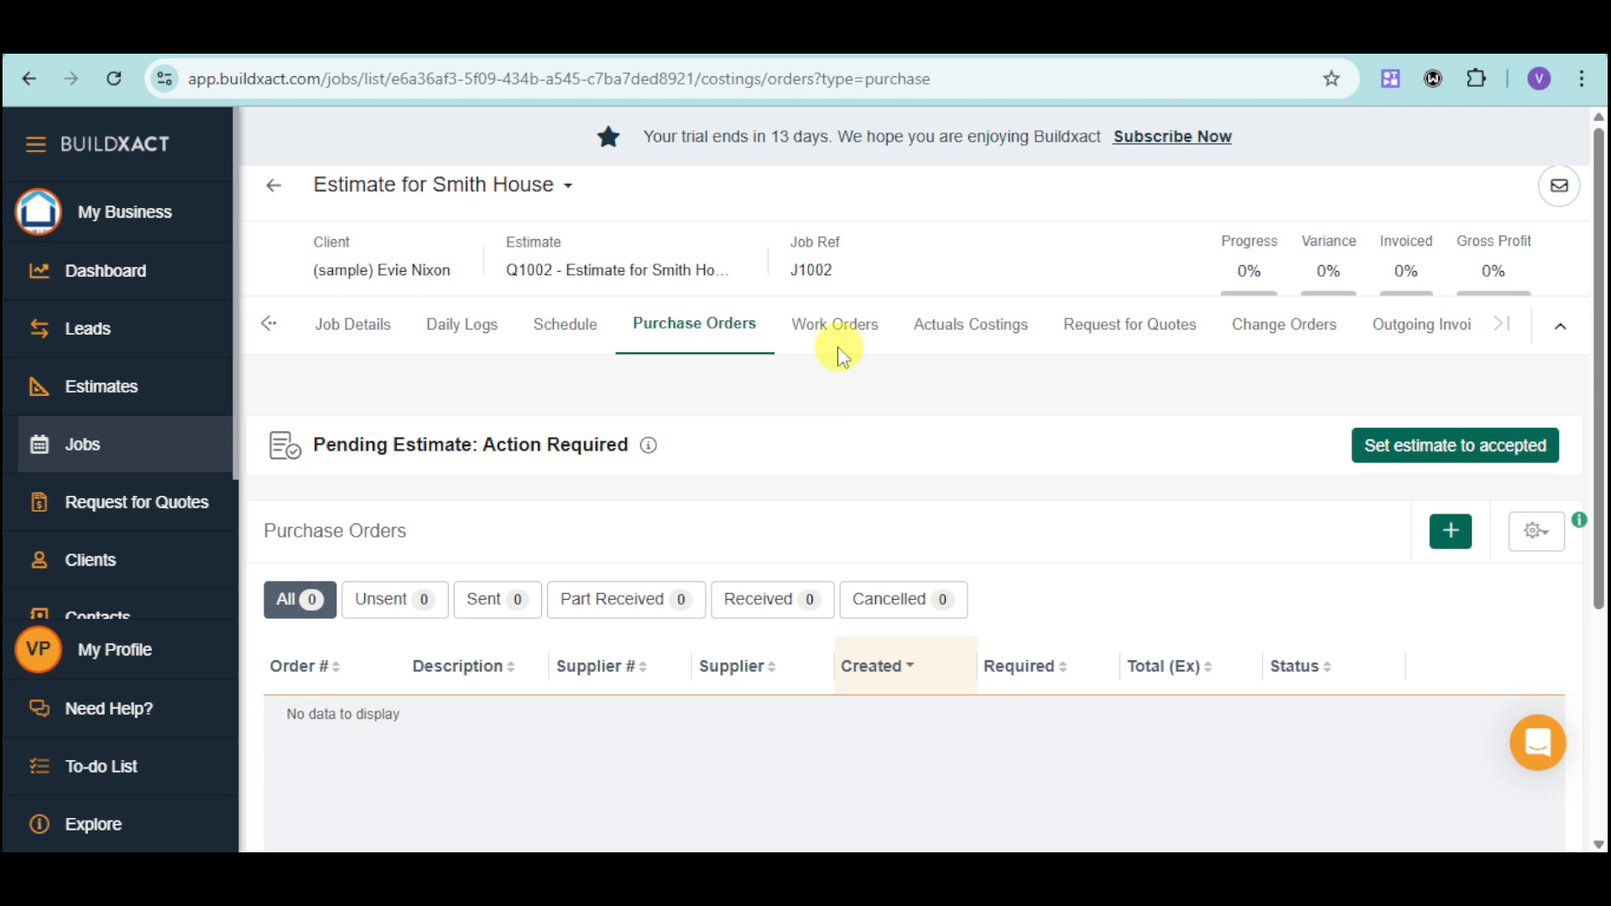
pyautogui.click(847, 327)
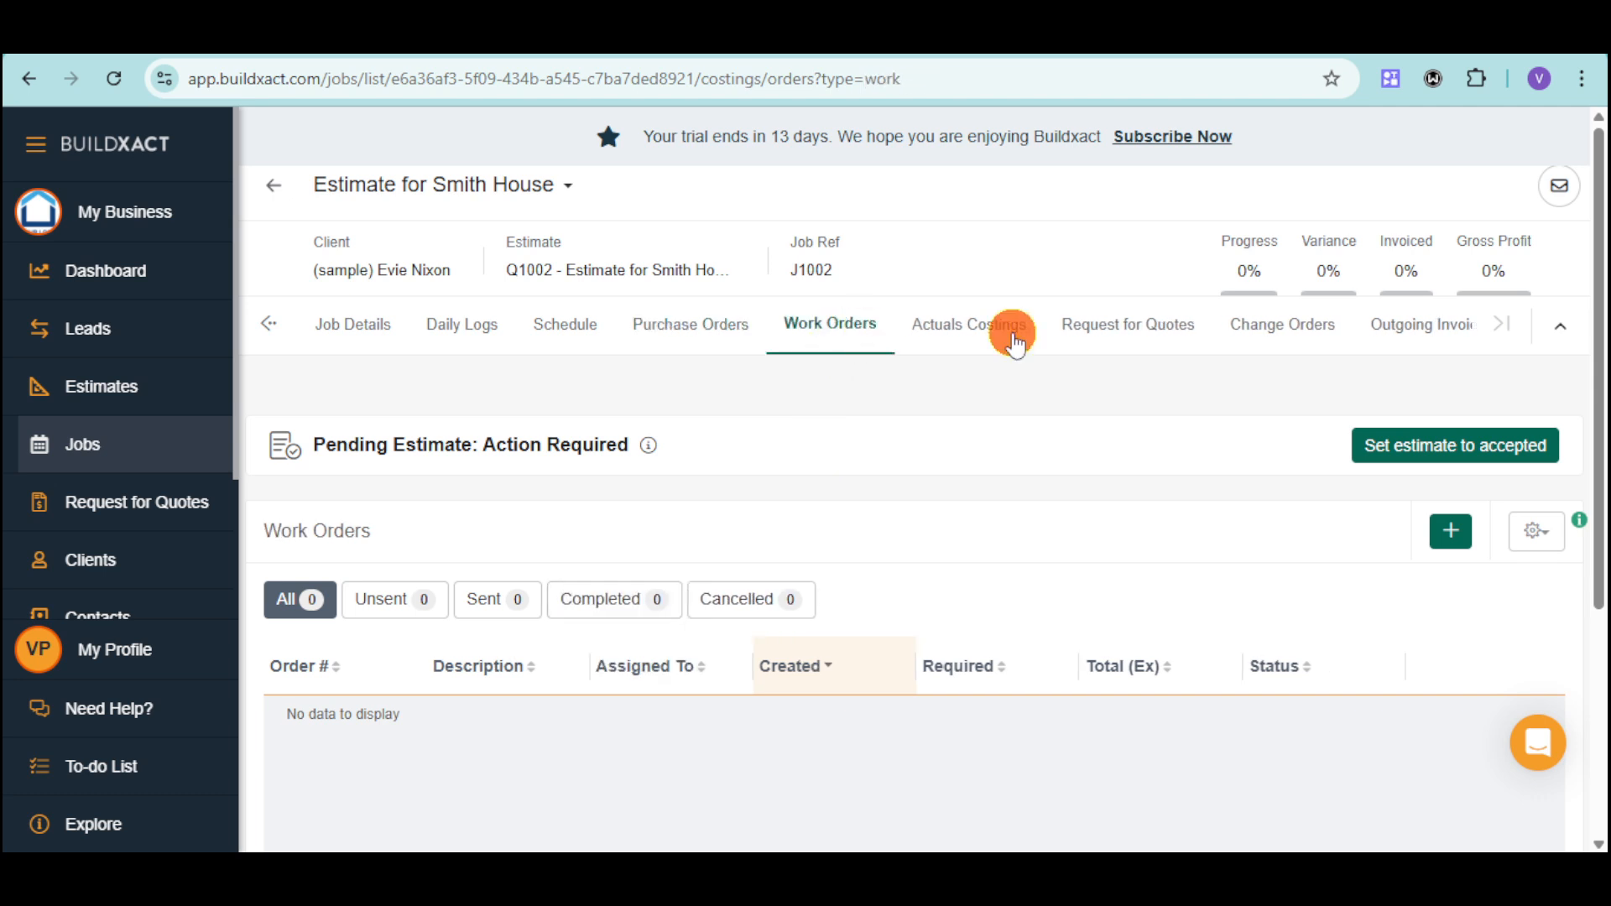
pyautogui.click(1014, 340)
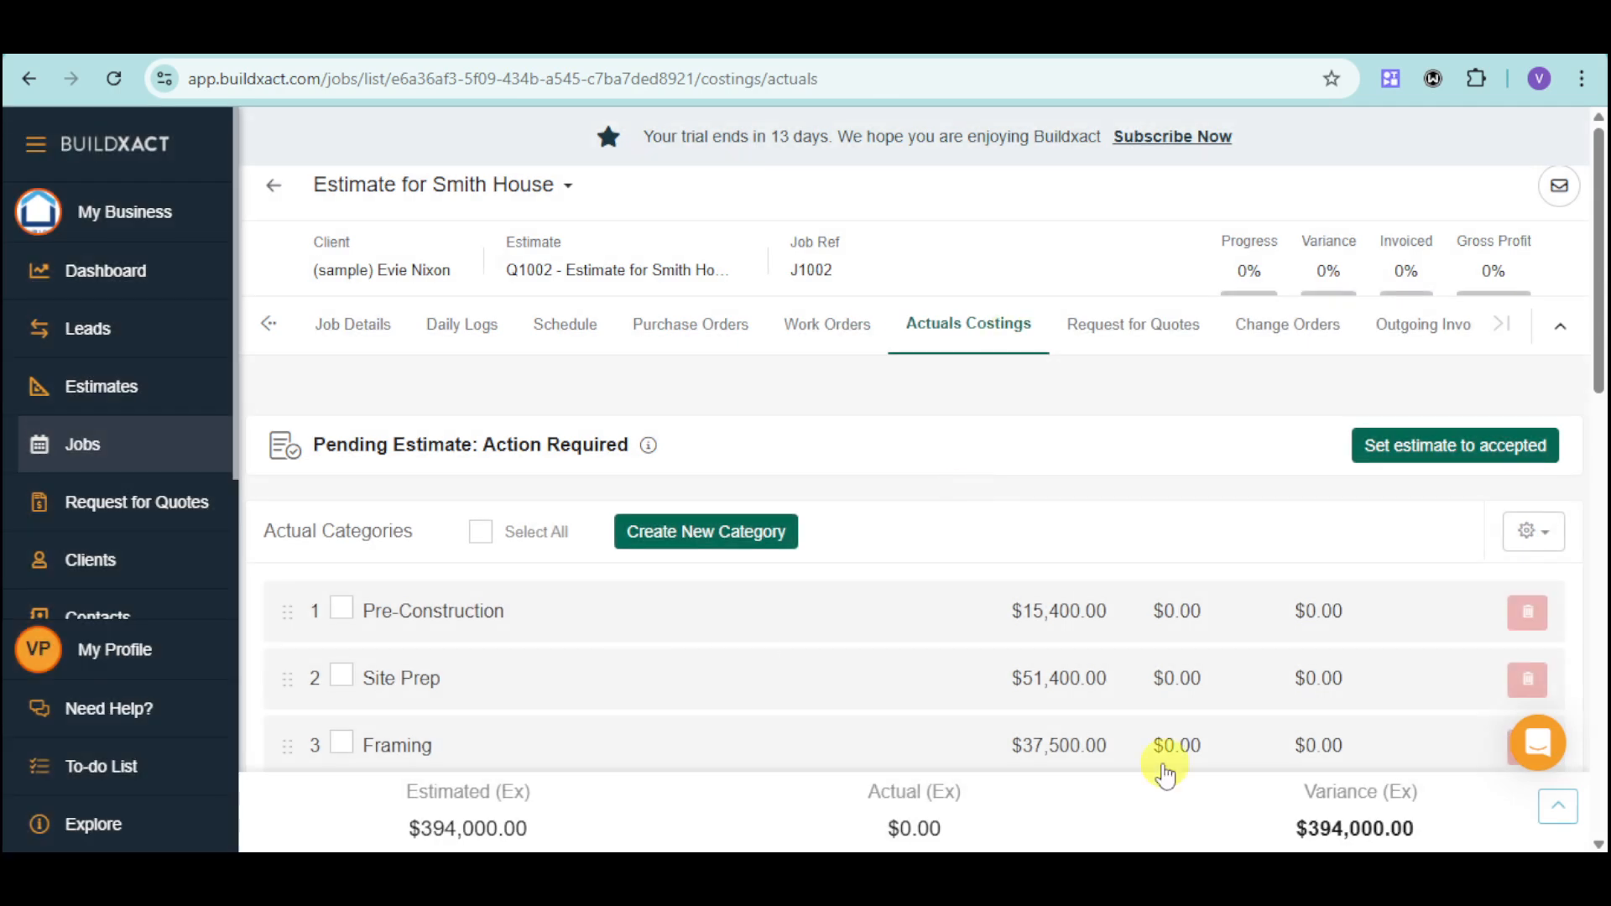
pyautogui.click(1162, 346)
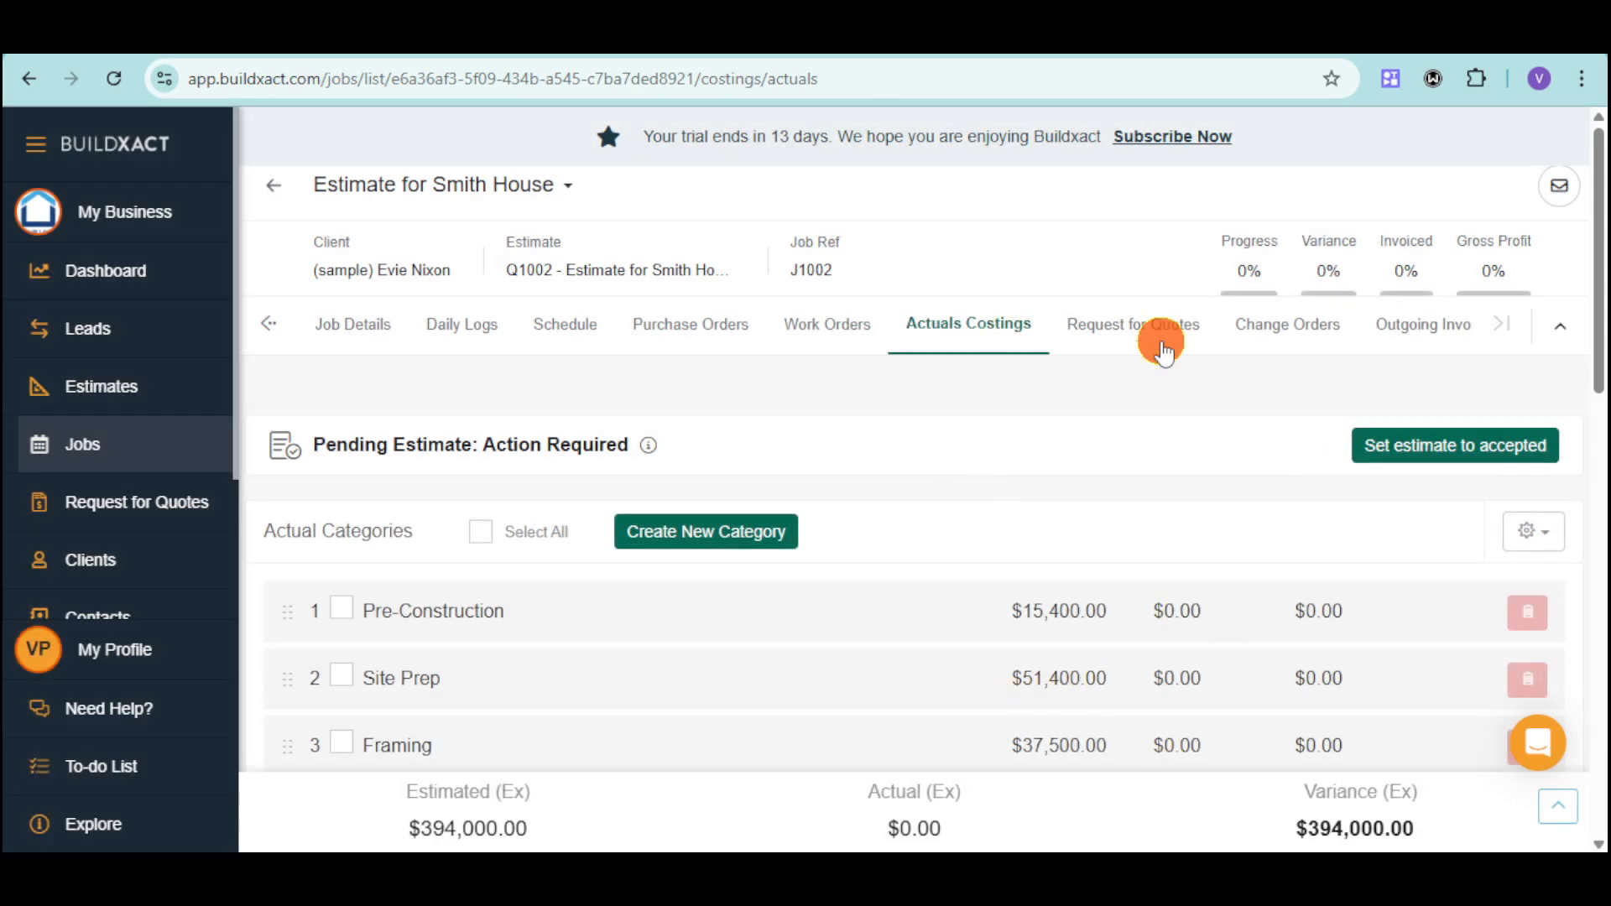
pyautogui.click(1312, 336)
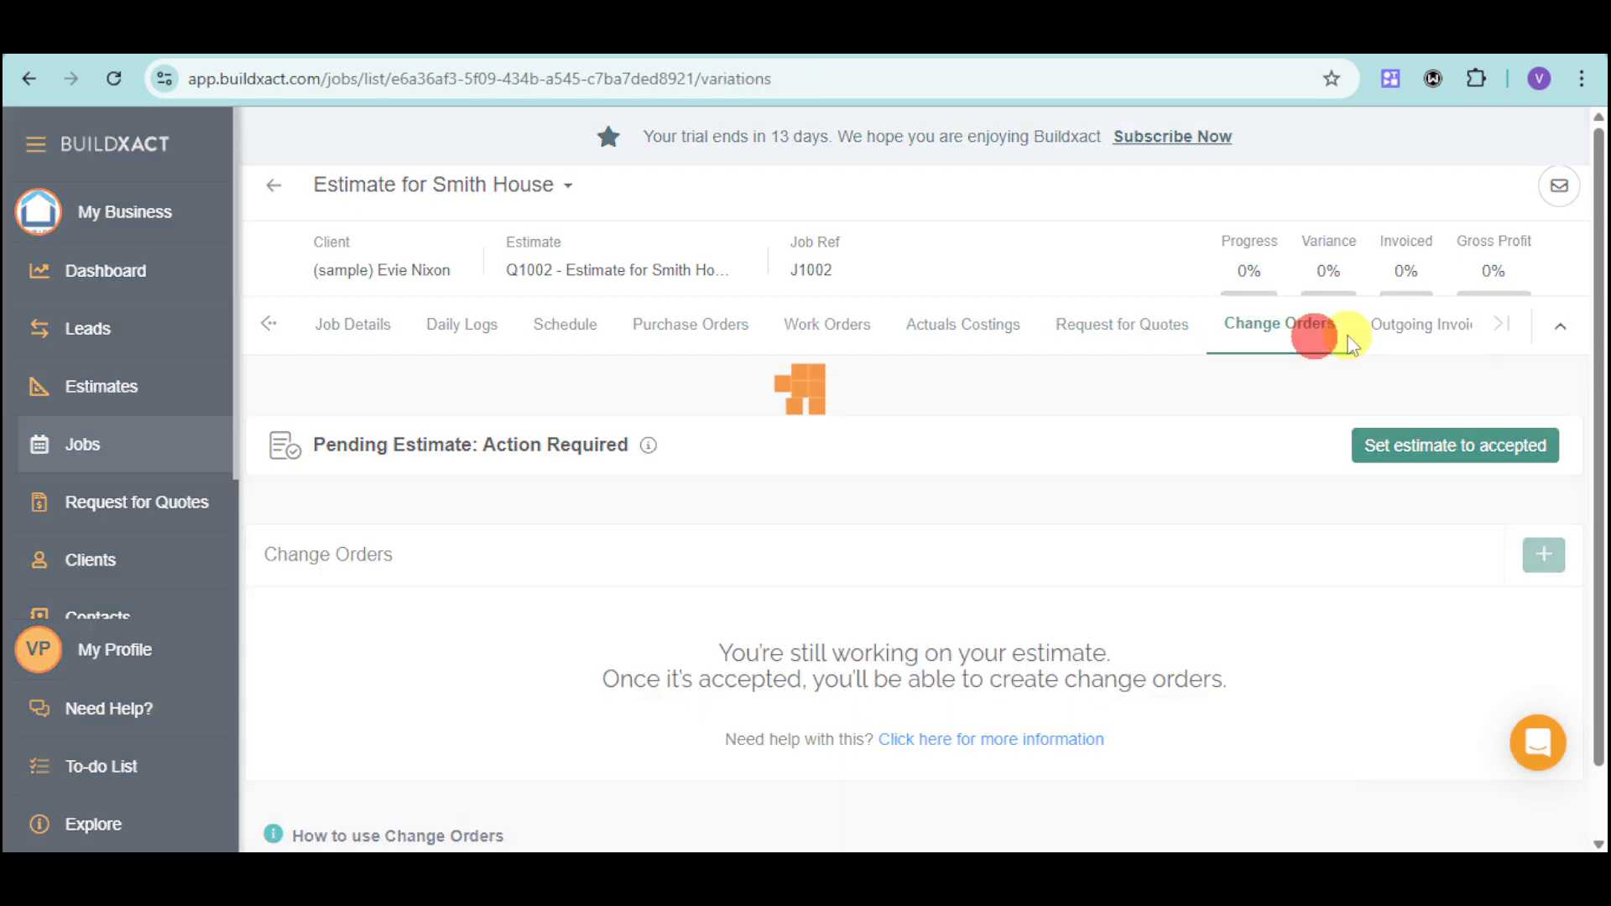
pyautogui.click(1445, 342)
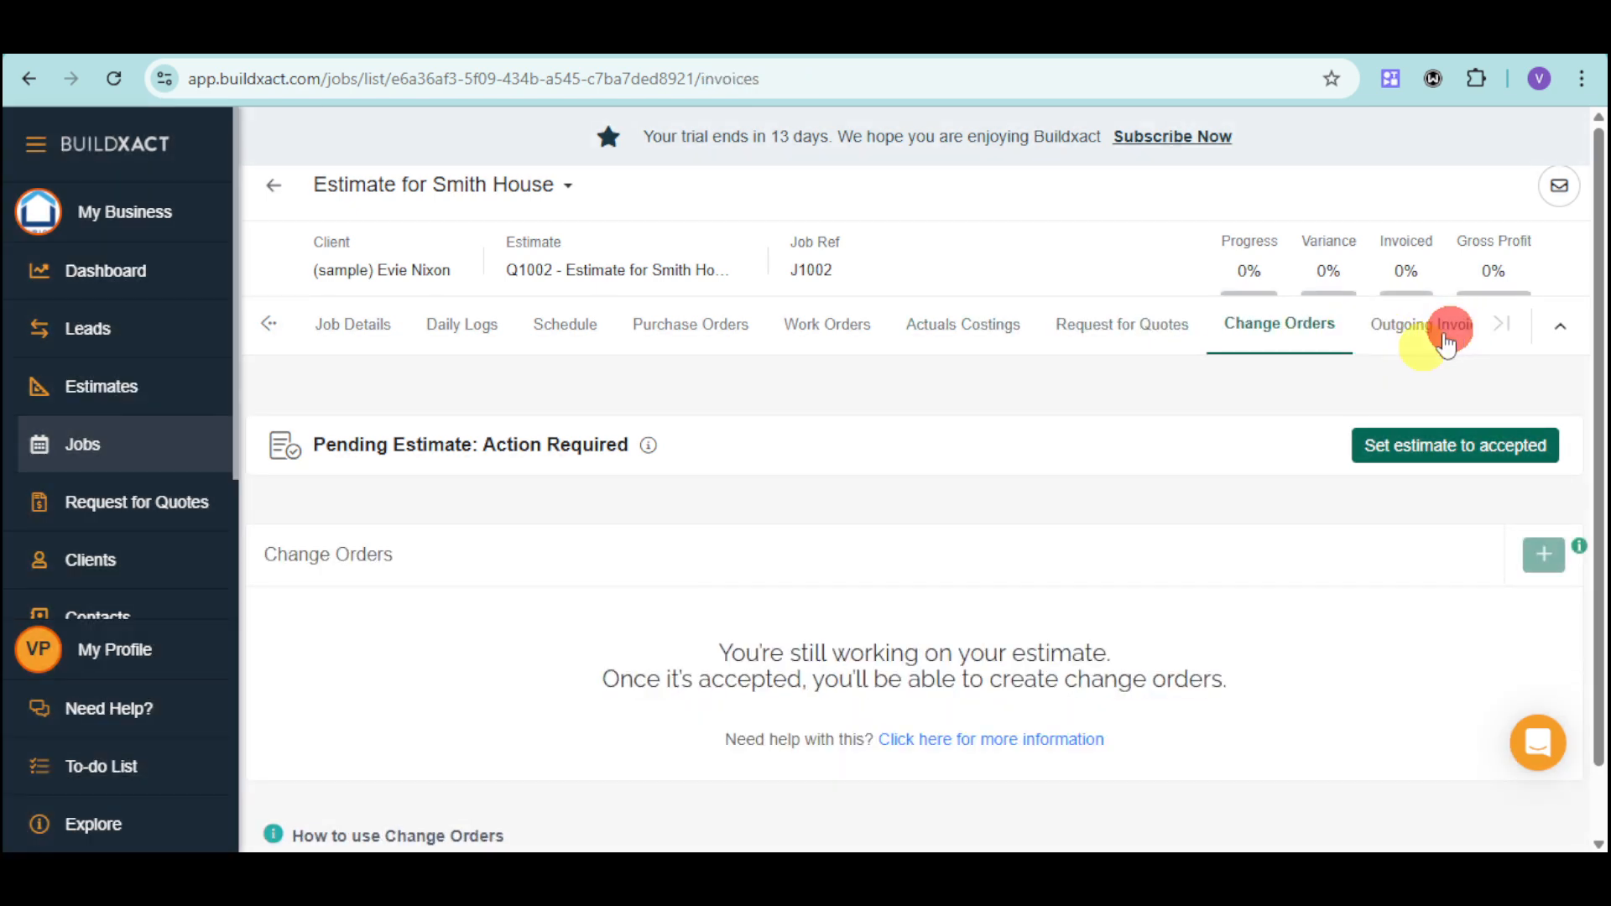
pyautogui.click(1503, 325)
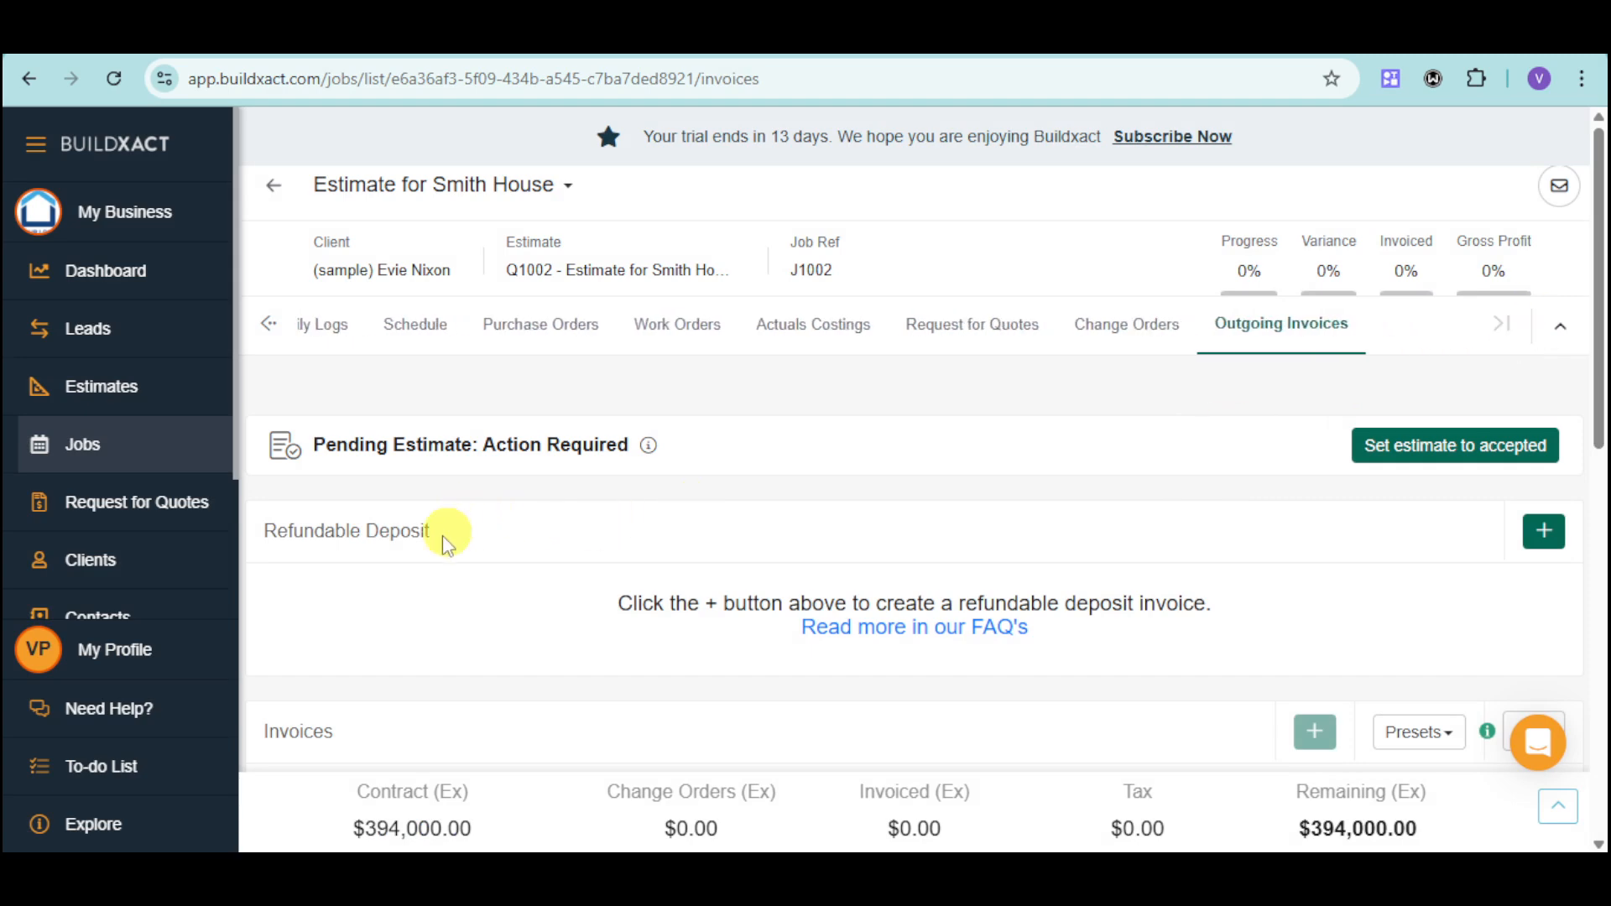
# Open the business's clients section and look over its list.
pyautogui.click(132, 570)
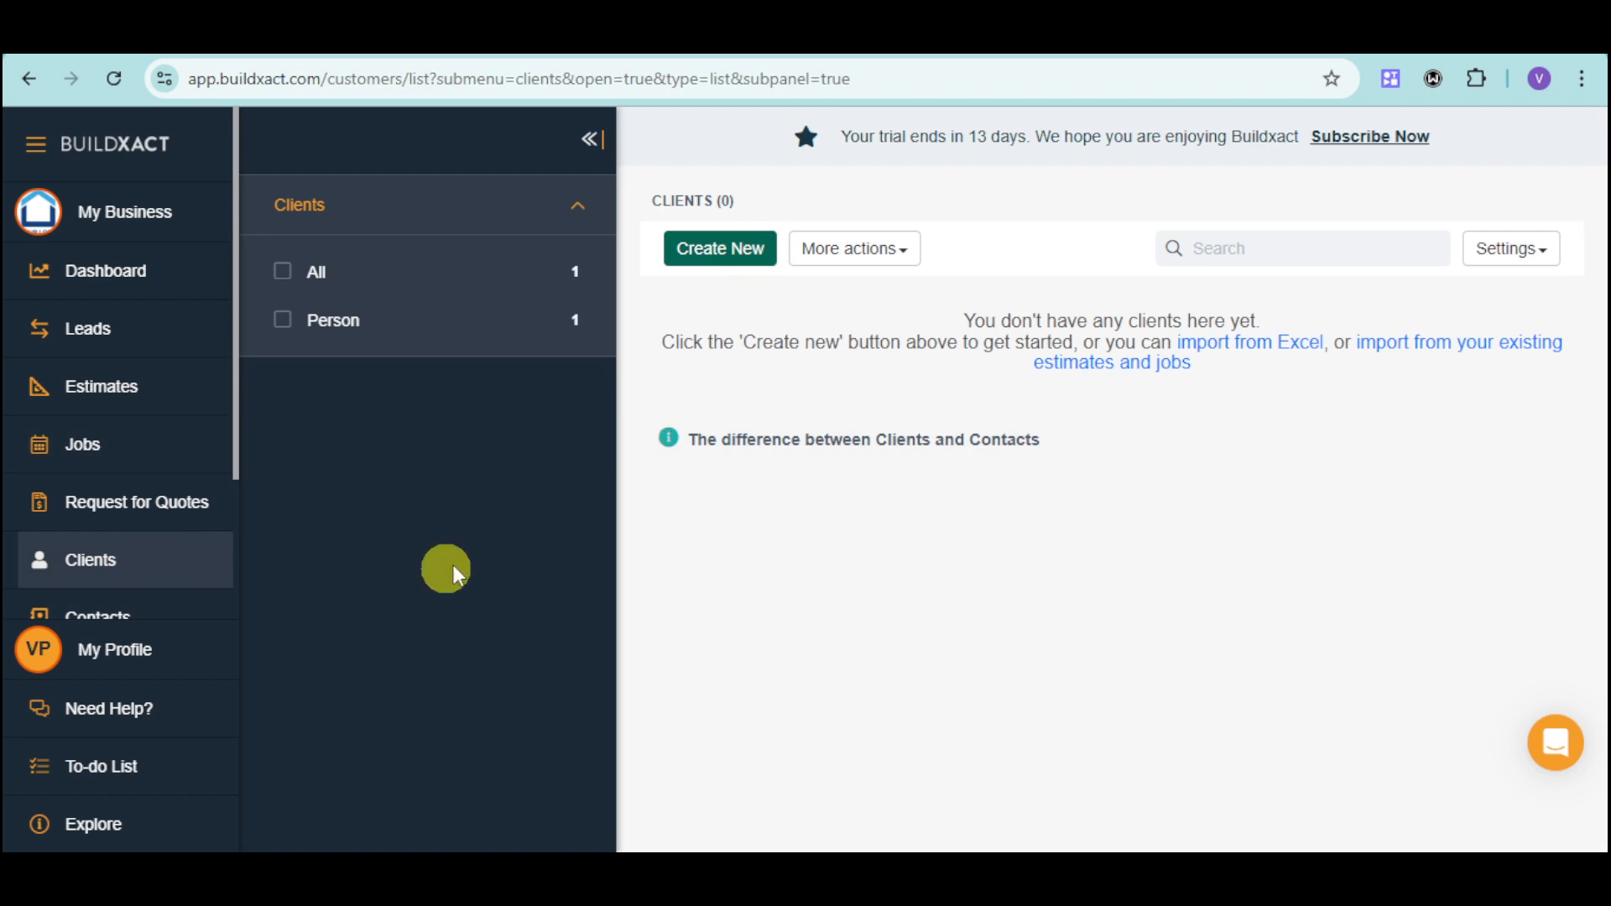
pyautogui.scroll(-2, 157, 560)
pyautogui.scroll(3, 157, 560)
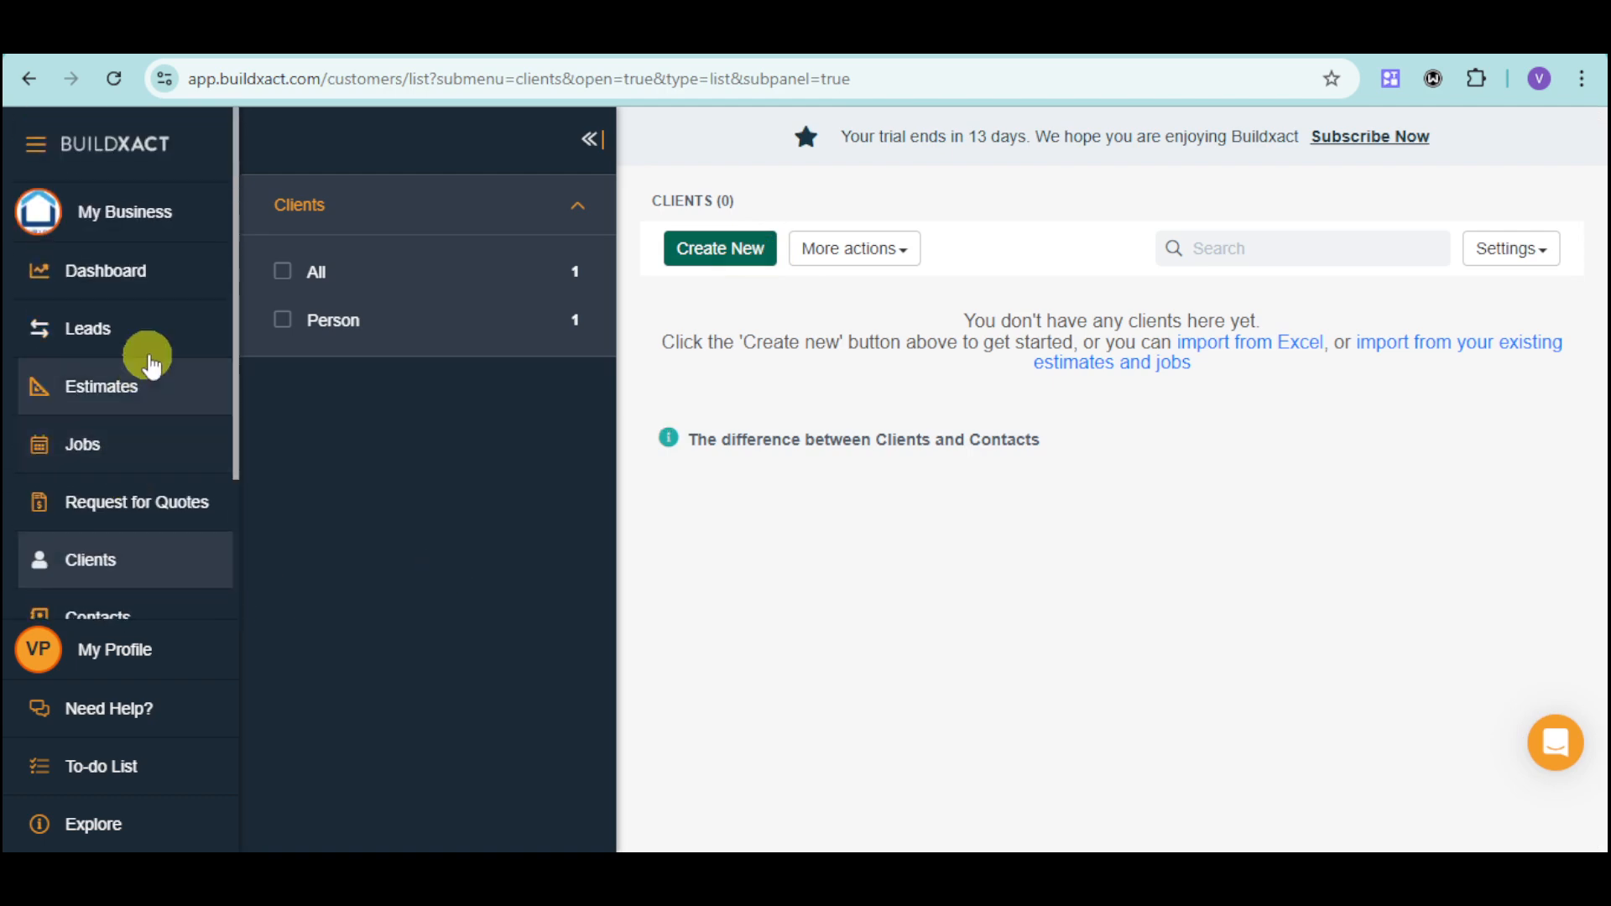
# Open the leads section and view the form for capturing a lead, cancelling it without saving.
pyautogui.click(157, 356)
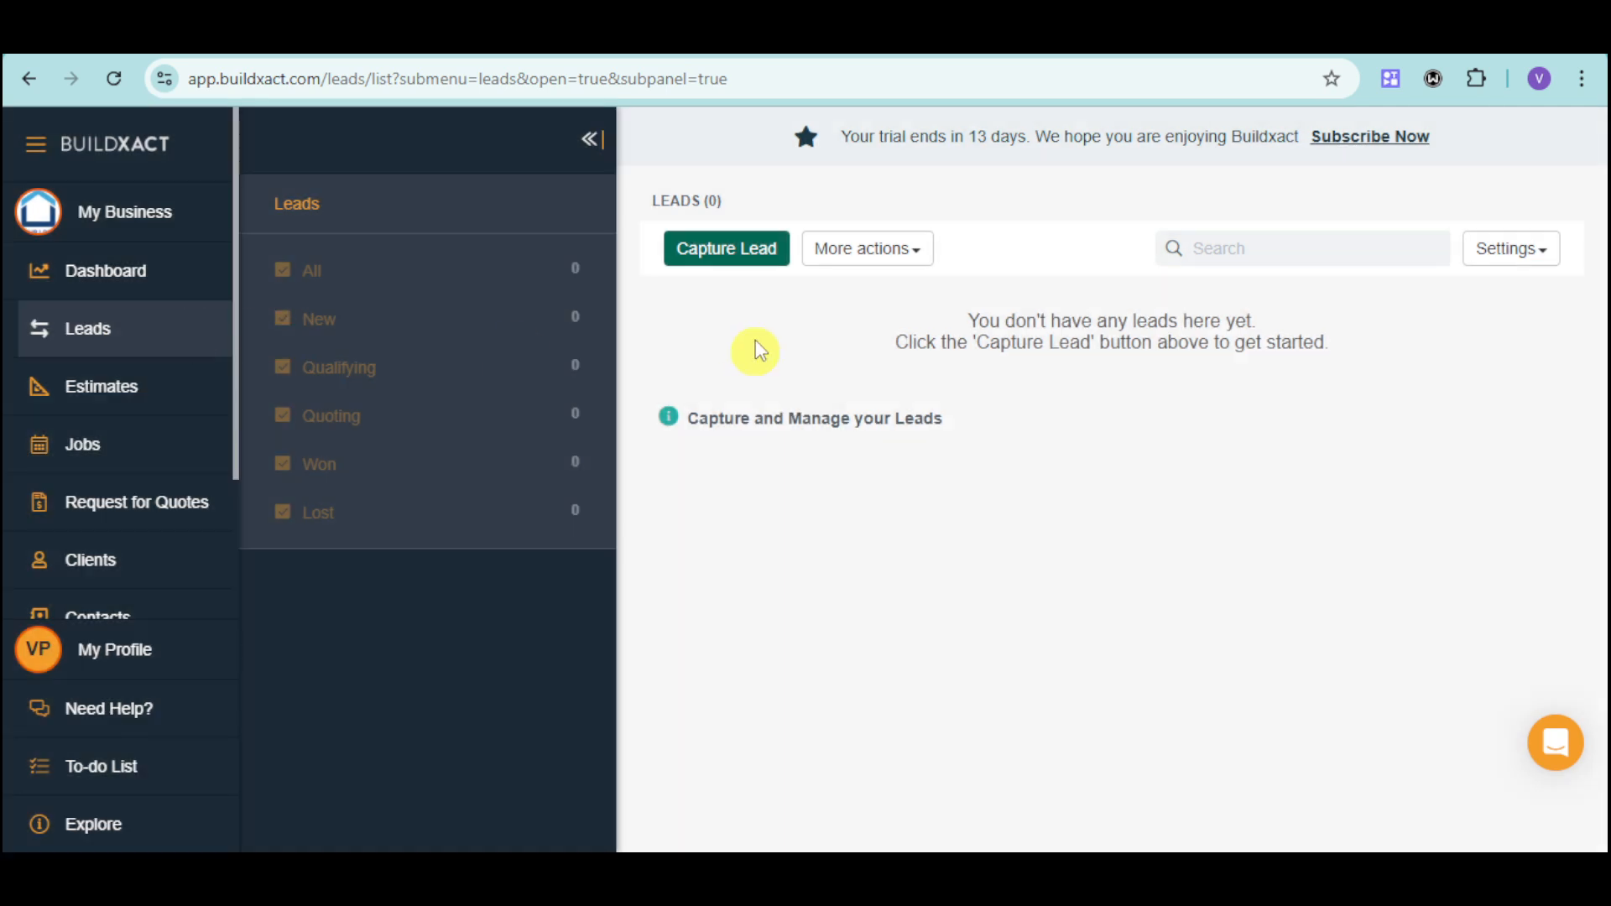
pyautogui.click(739, 252)
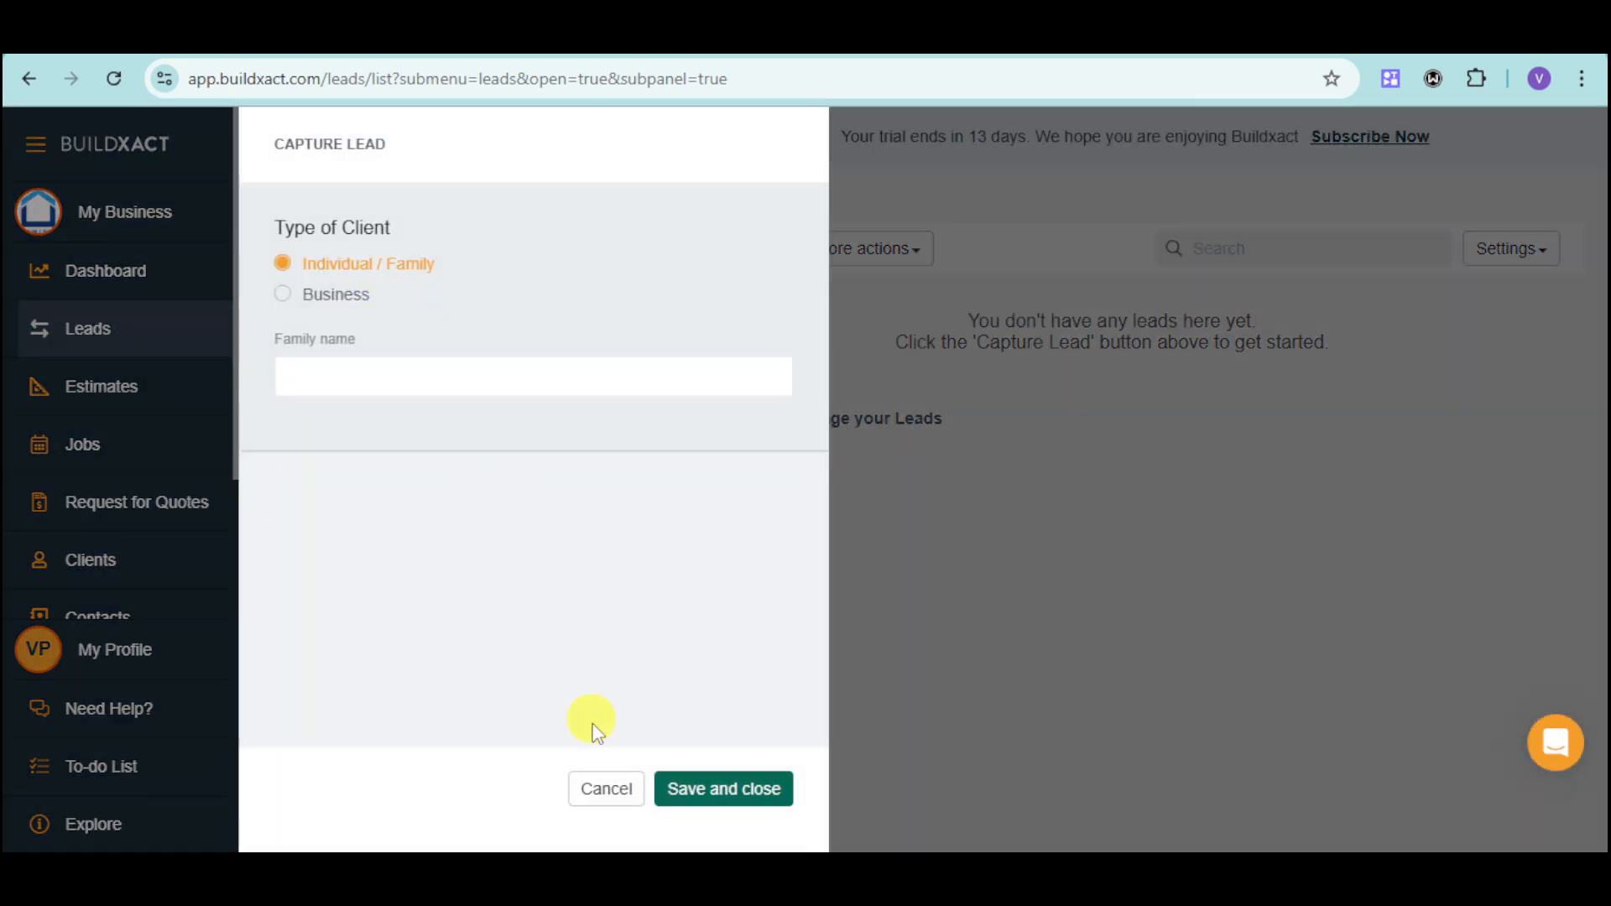
pyautogui.click(610, 789)
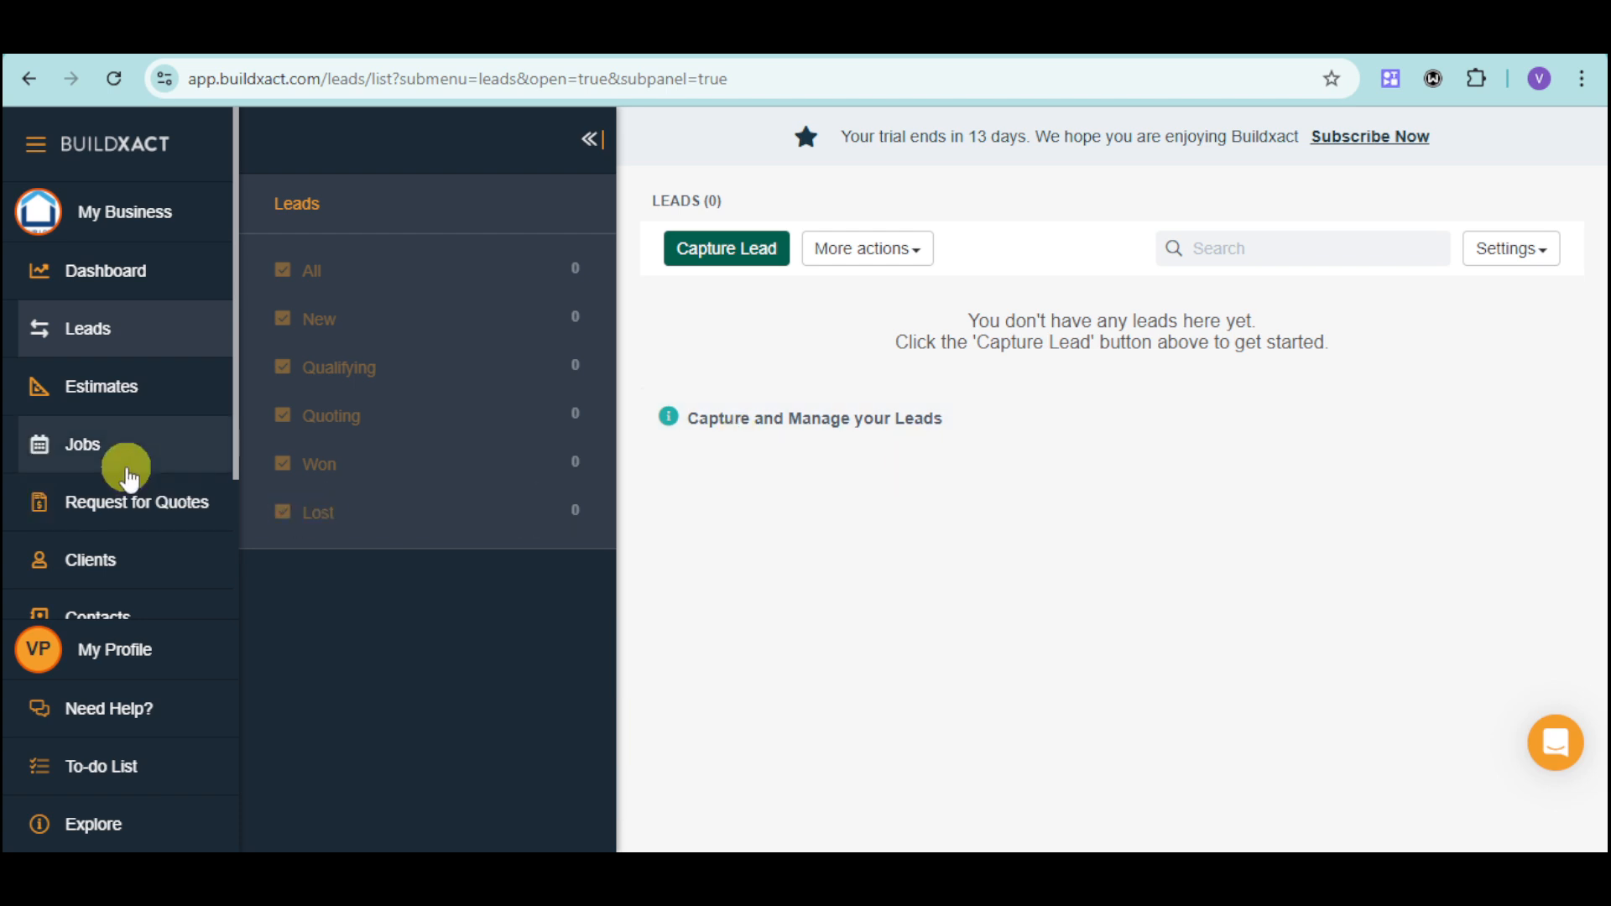
# View the email communications section and the list of item and assembly catalogs.
pyautogui.scroll(-3, 128, 478)
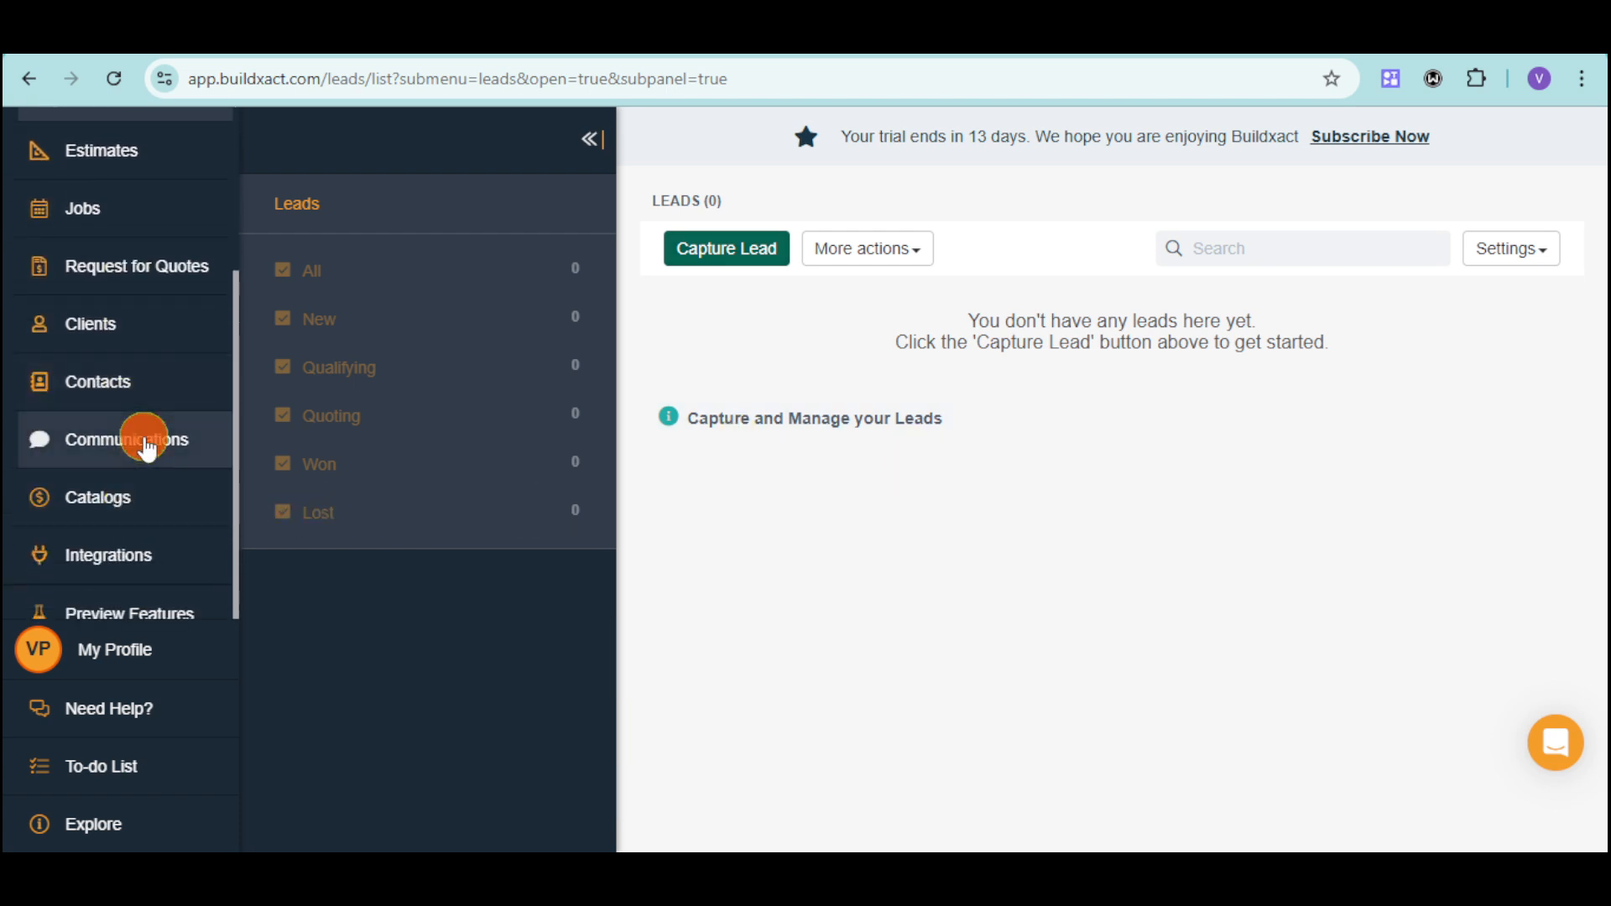
pyautogui.click(146, 444)
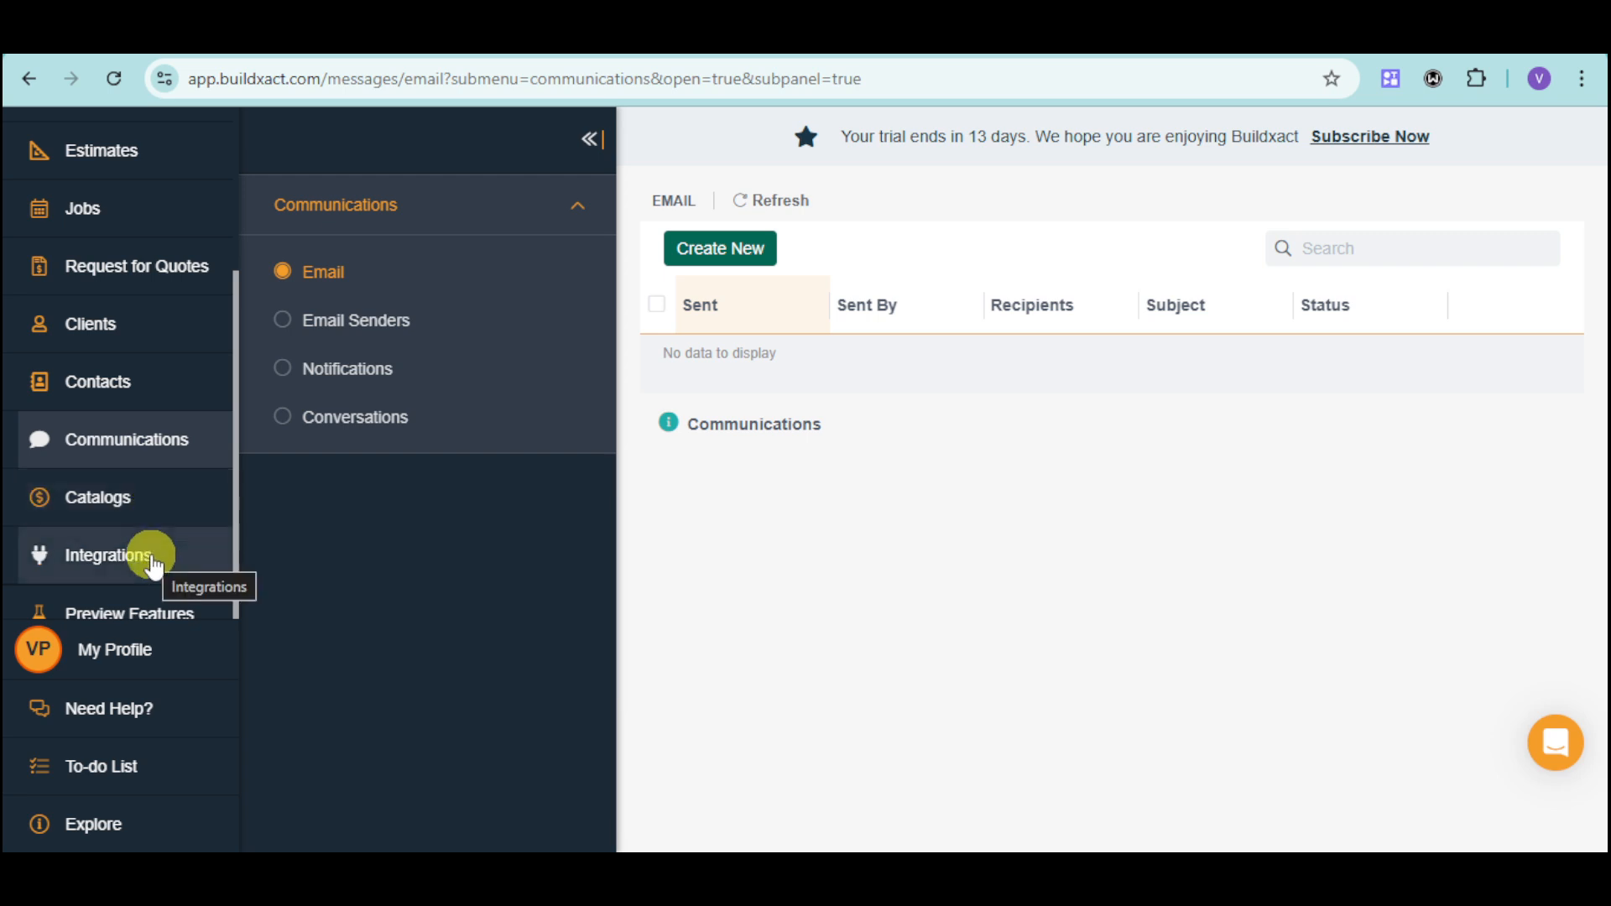
pyautogui.click(157, 517)
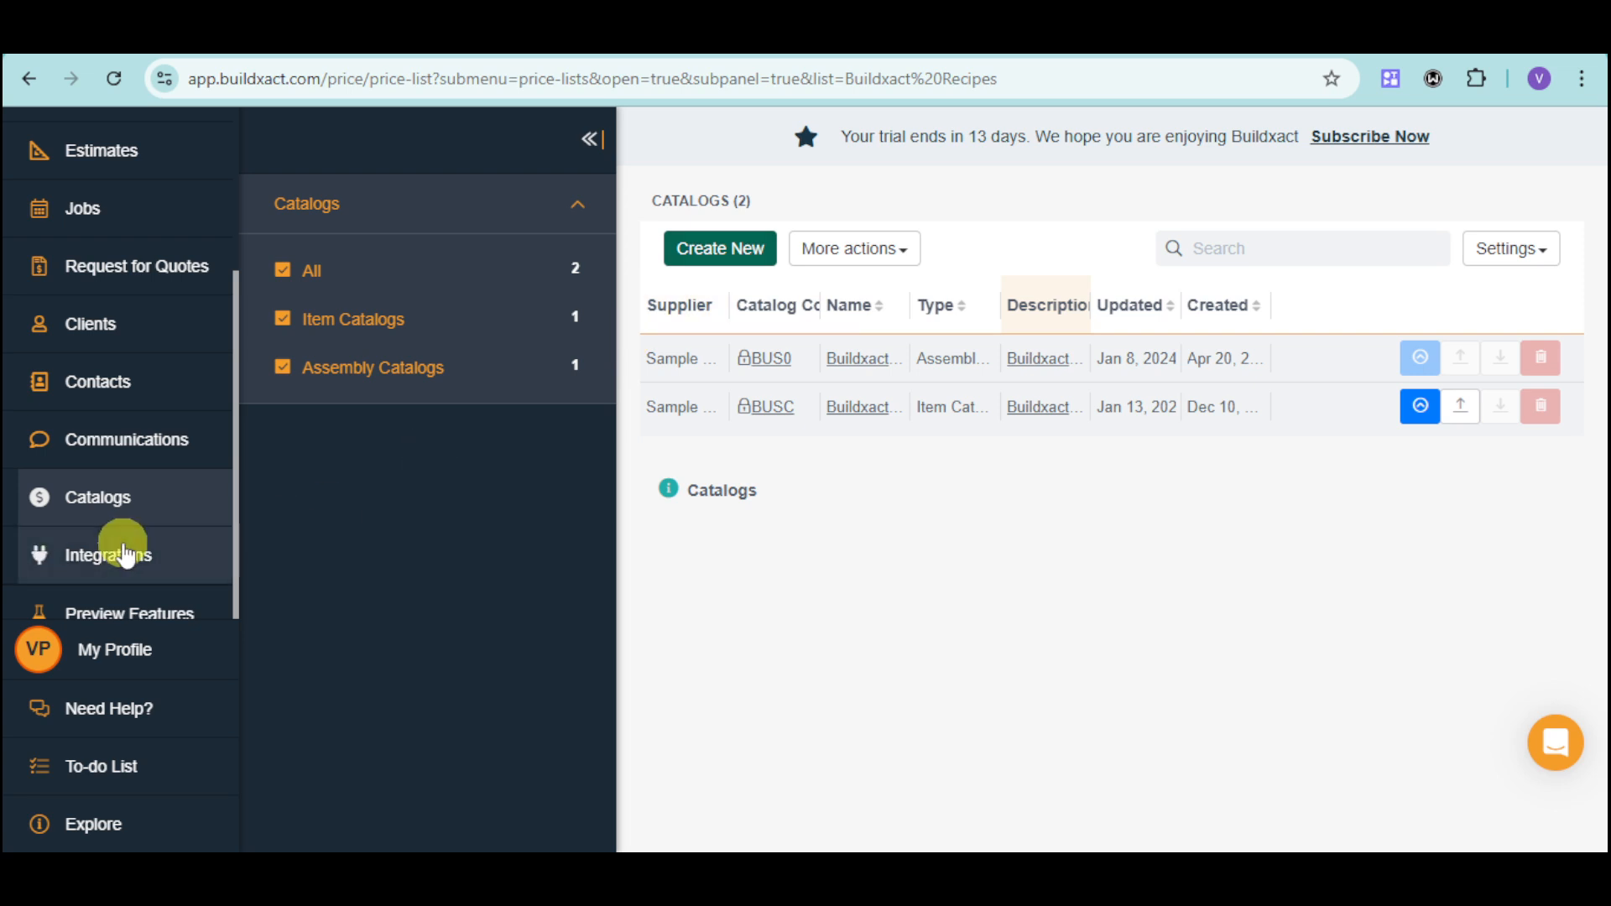
# Examine the application integrations offered for accounting, pre-construction and staff management.
pyautogui.click(125, 553)
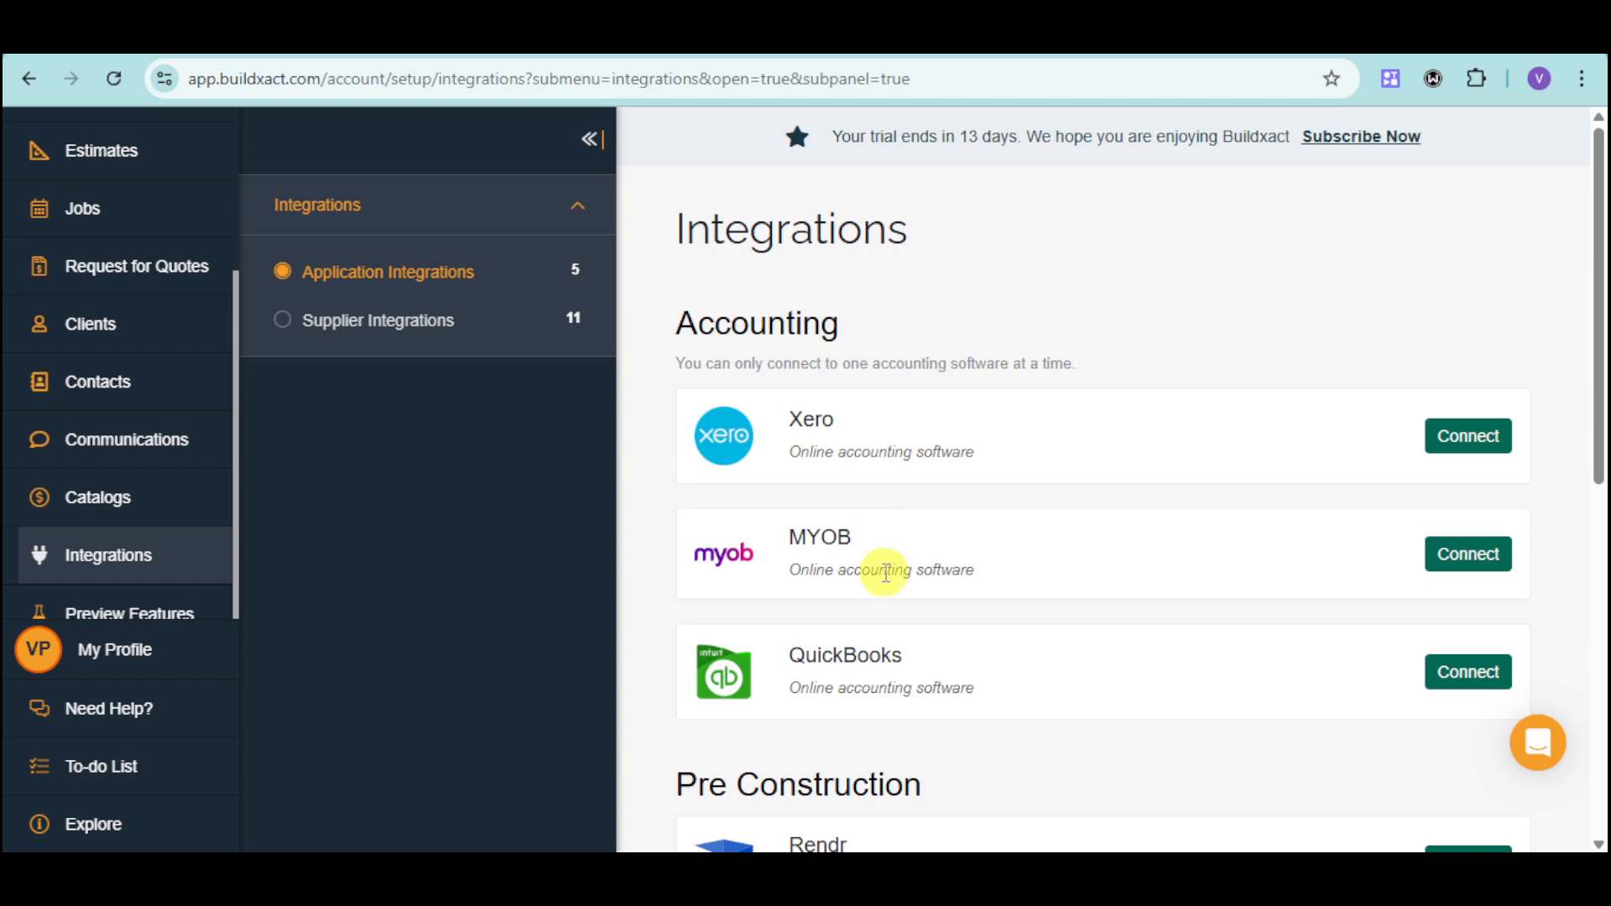
pyautogui.scroll(-1, 1095, 463)
pyautogui.scroll(-3, 1095, 461)
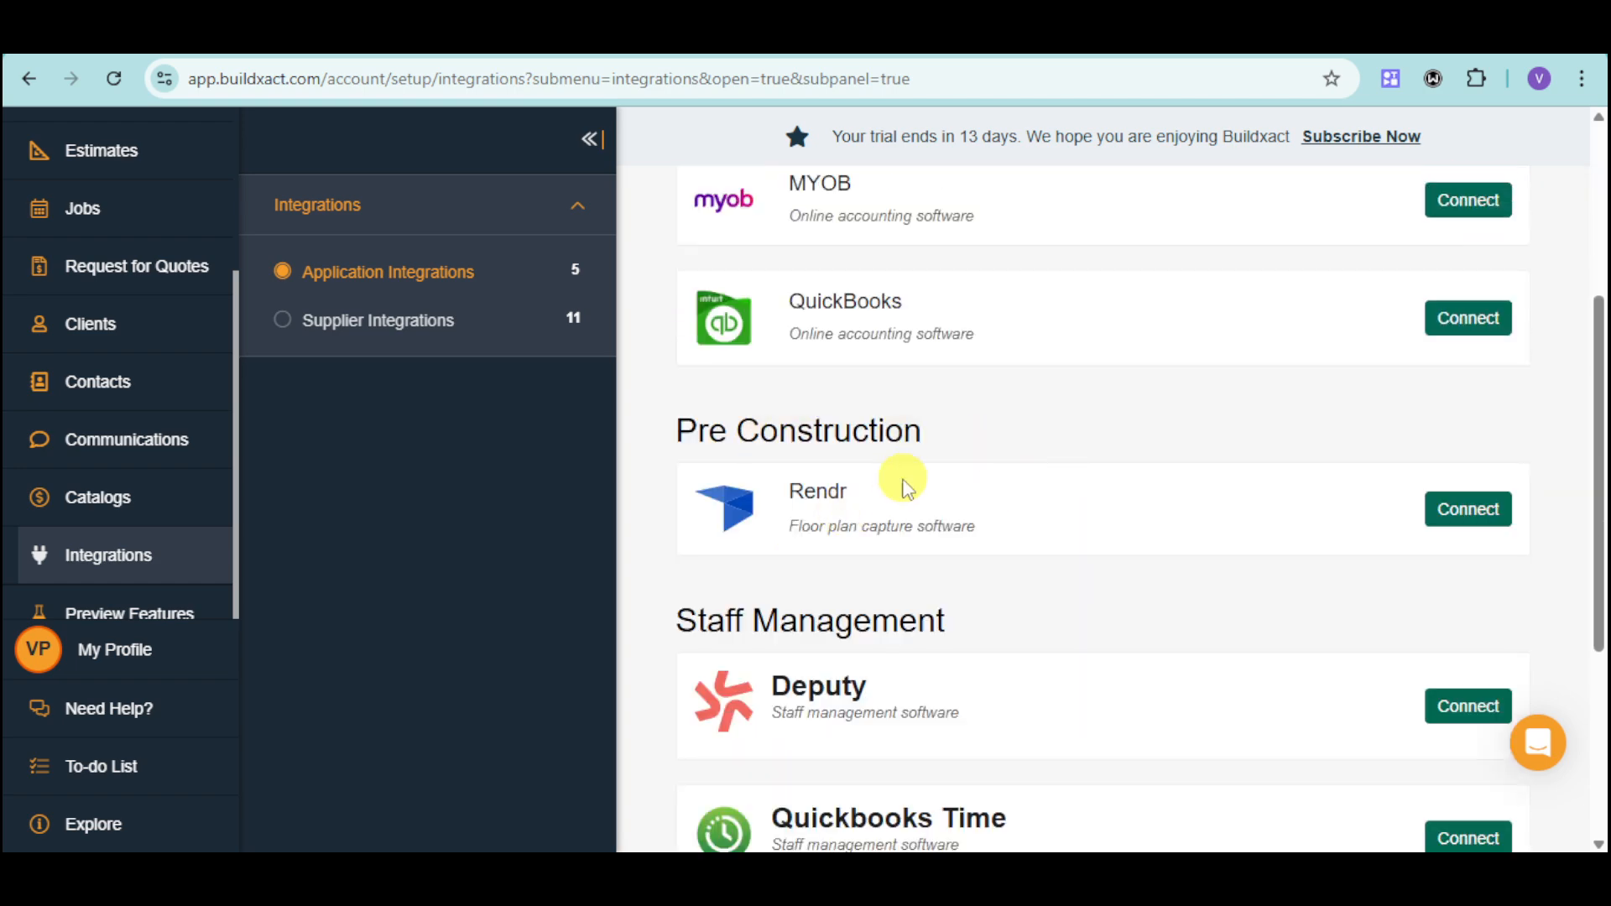
pyautogui.scroll(-4, 894, 491)
pyautogui.scroll(-1, 1020, 463)
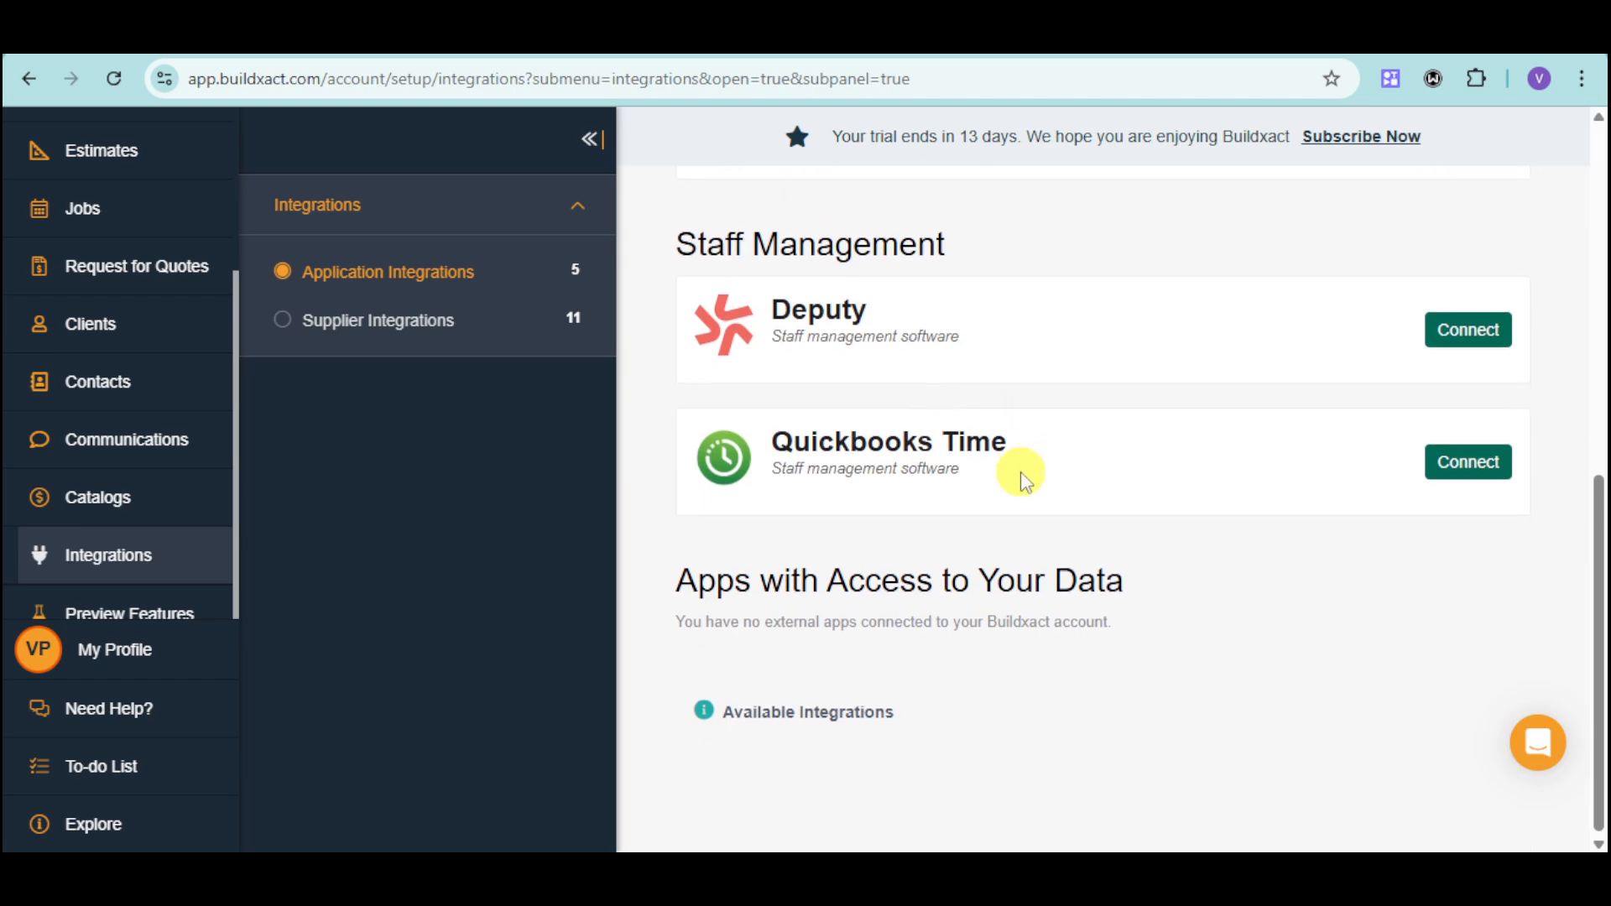
pyautogui.scroll(1, 1140, 615)
pyautogui.scroll(5, 1137, 613)
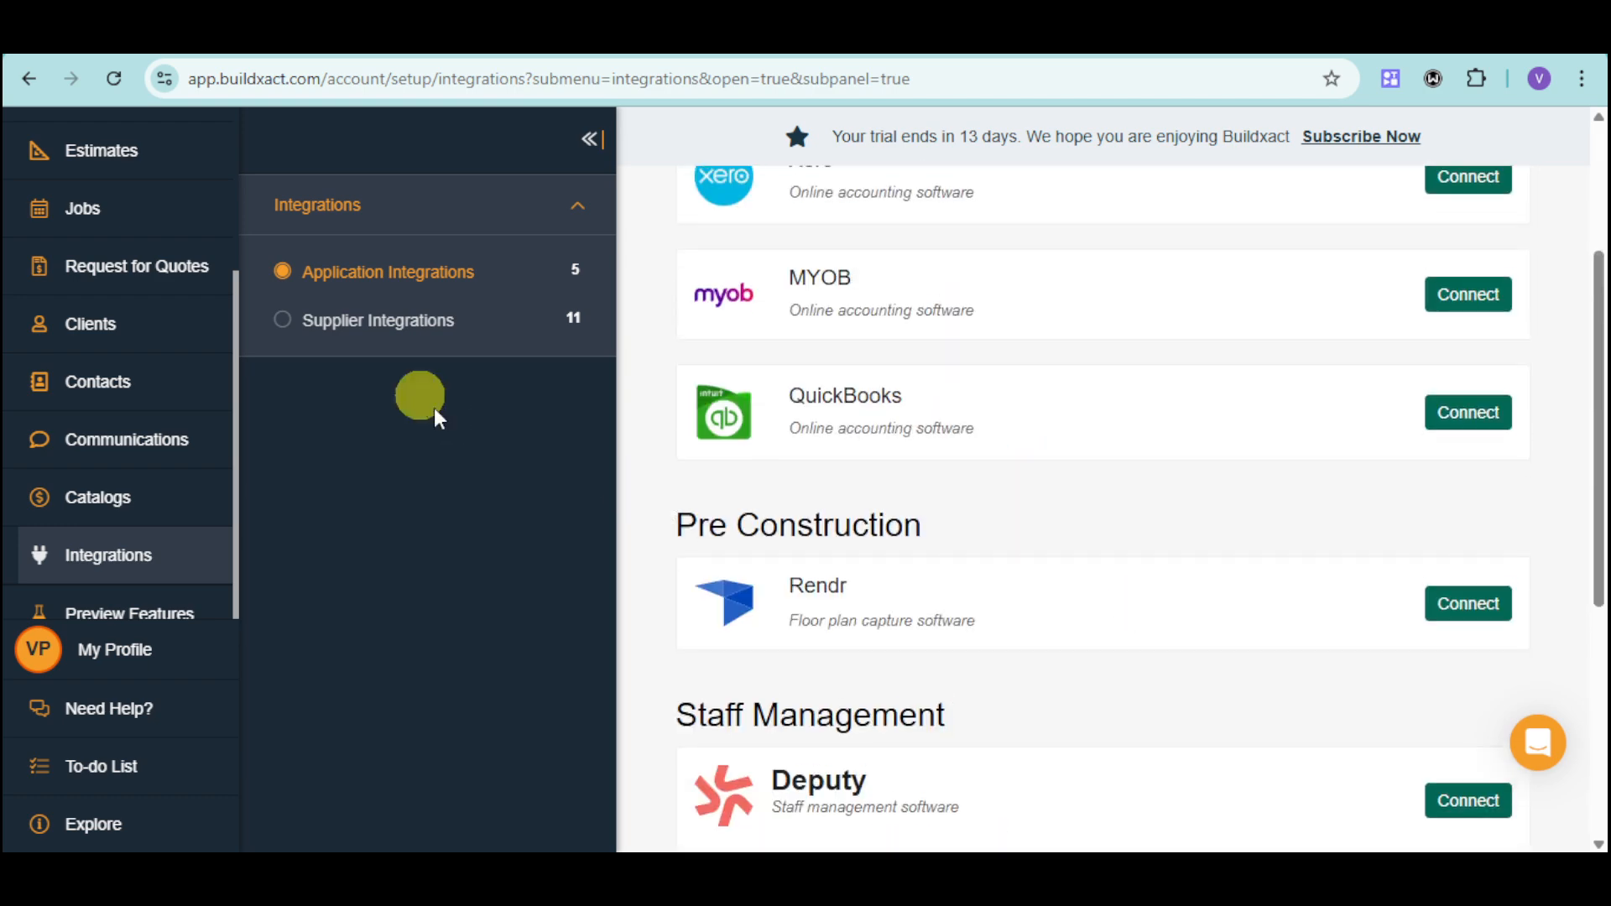
# Switch to the supplier integrations and browse the suppliers listed for the United States and Australia.
pyautogui.click(415, 325)
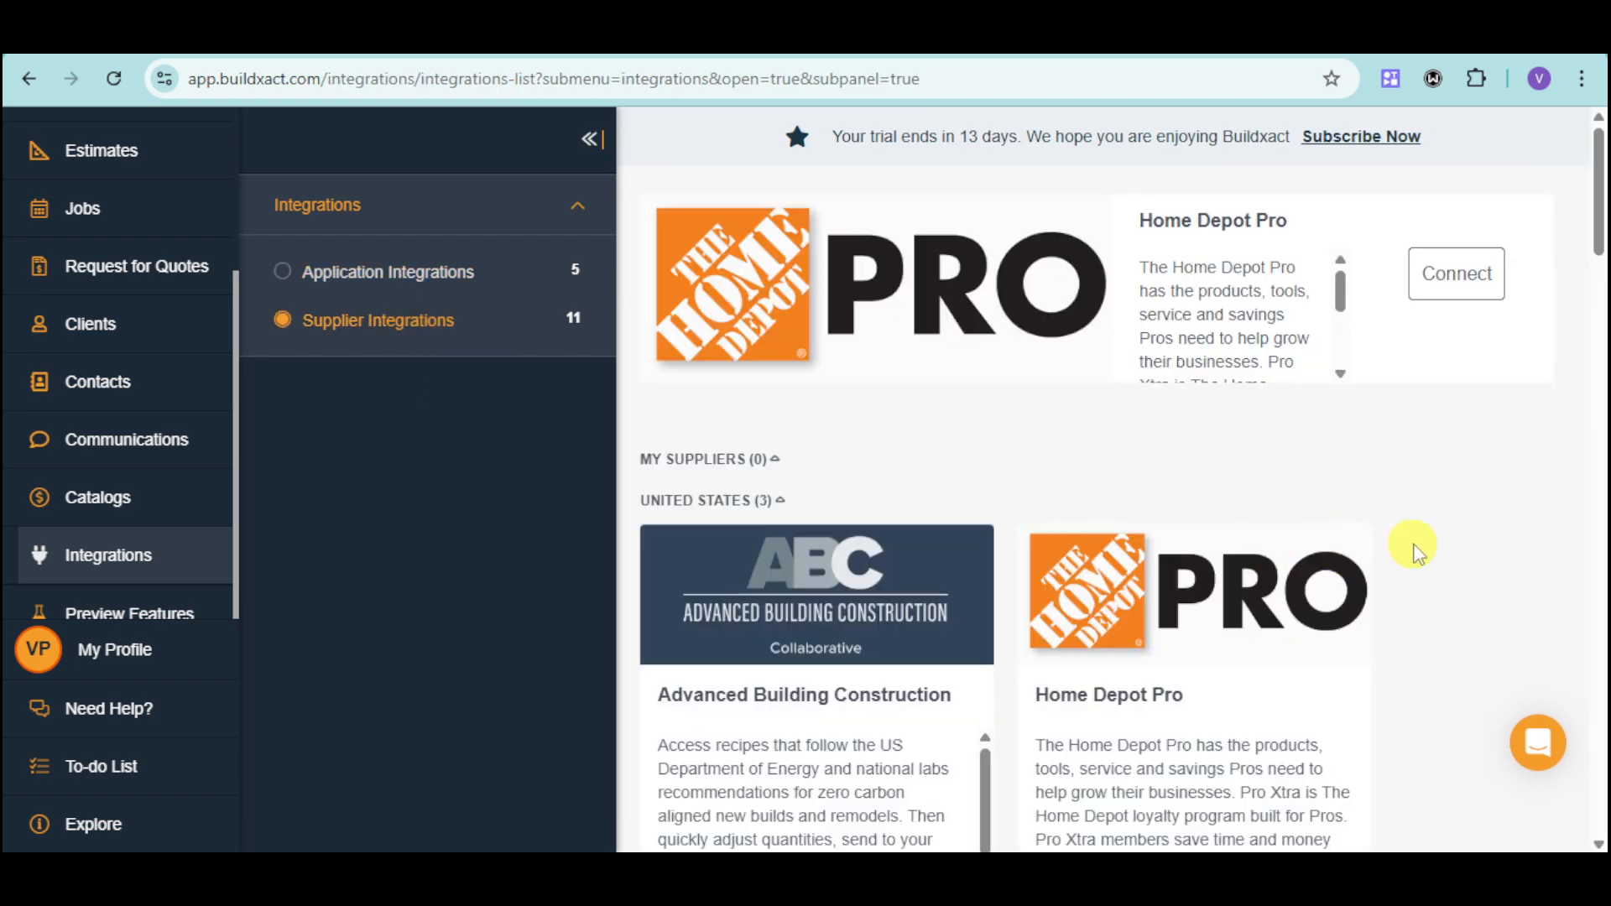
pyautogui.scroll(-10, 1474, 492)
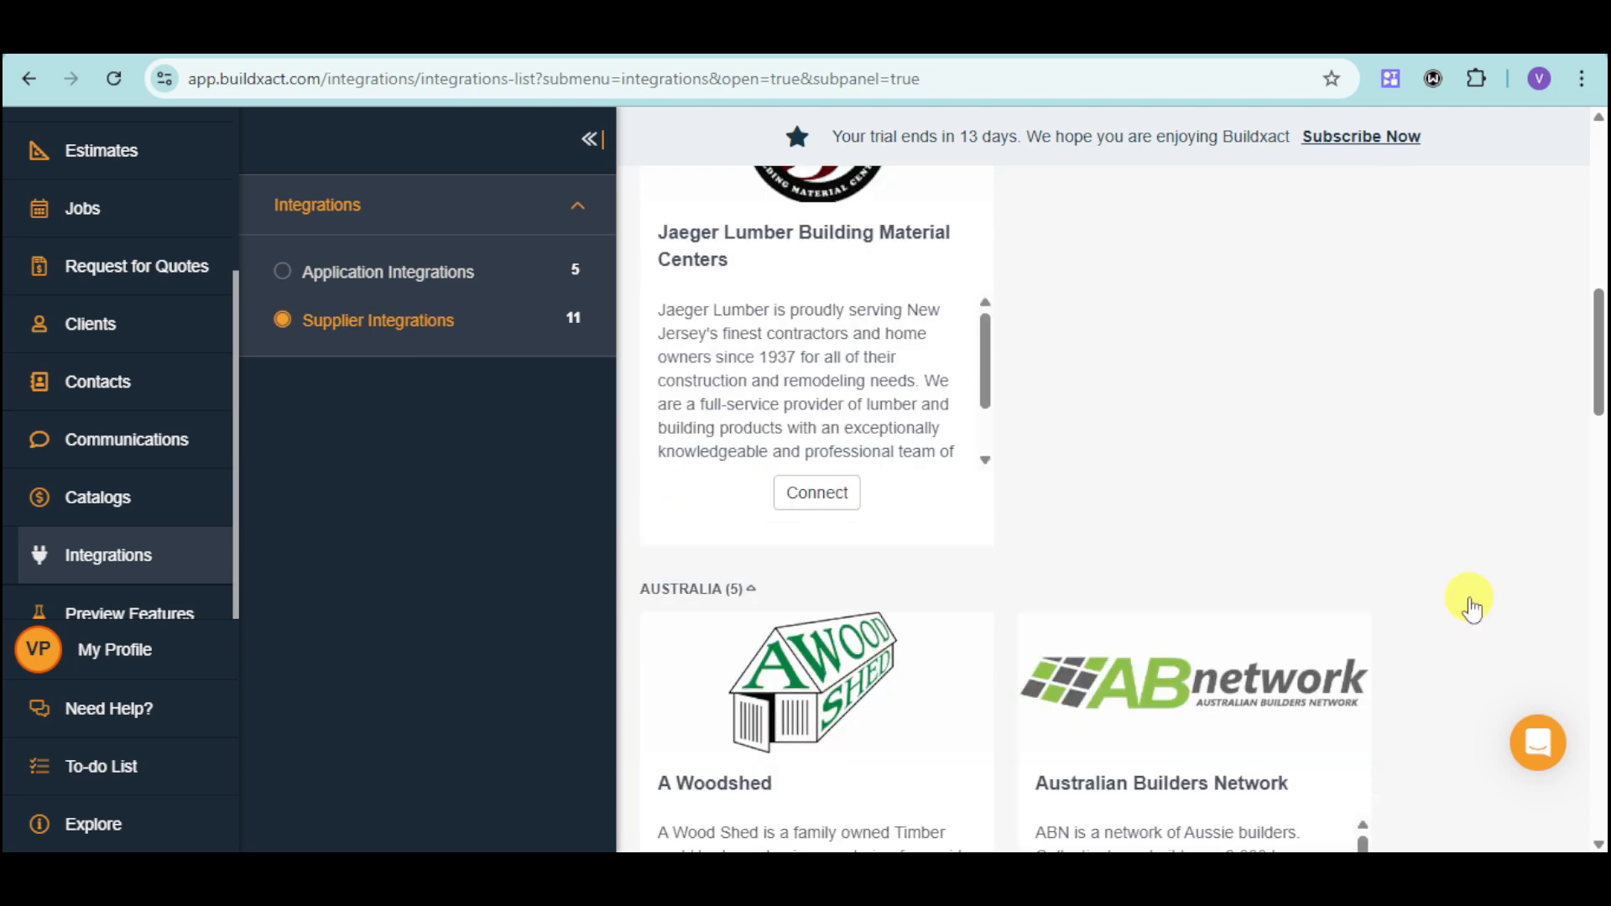
pyautogui.scroll(-3, 181, 525)
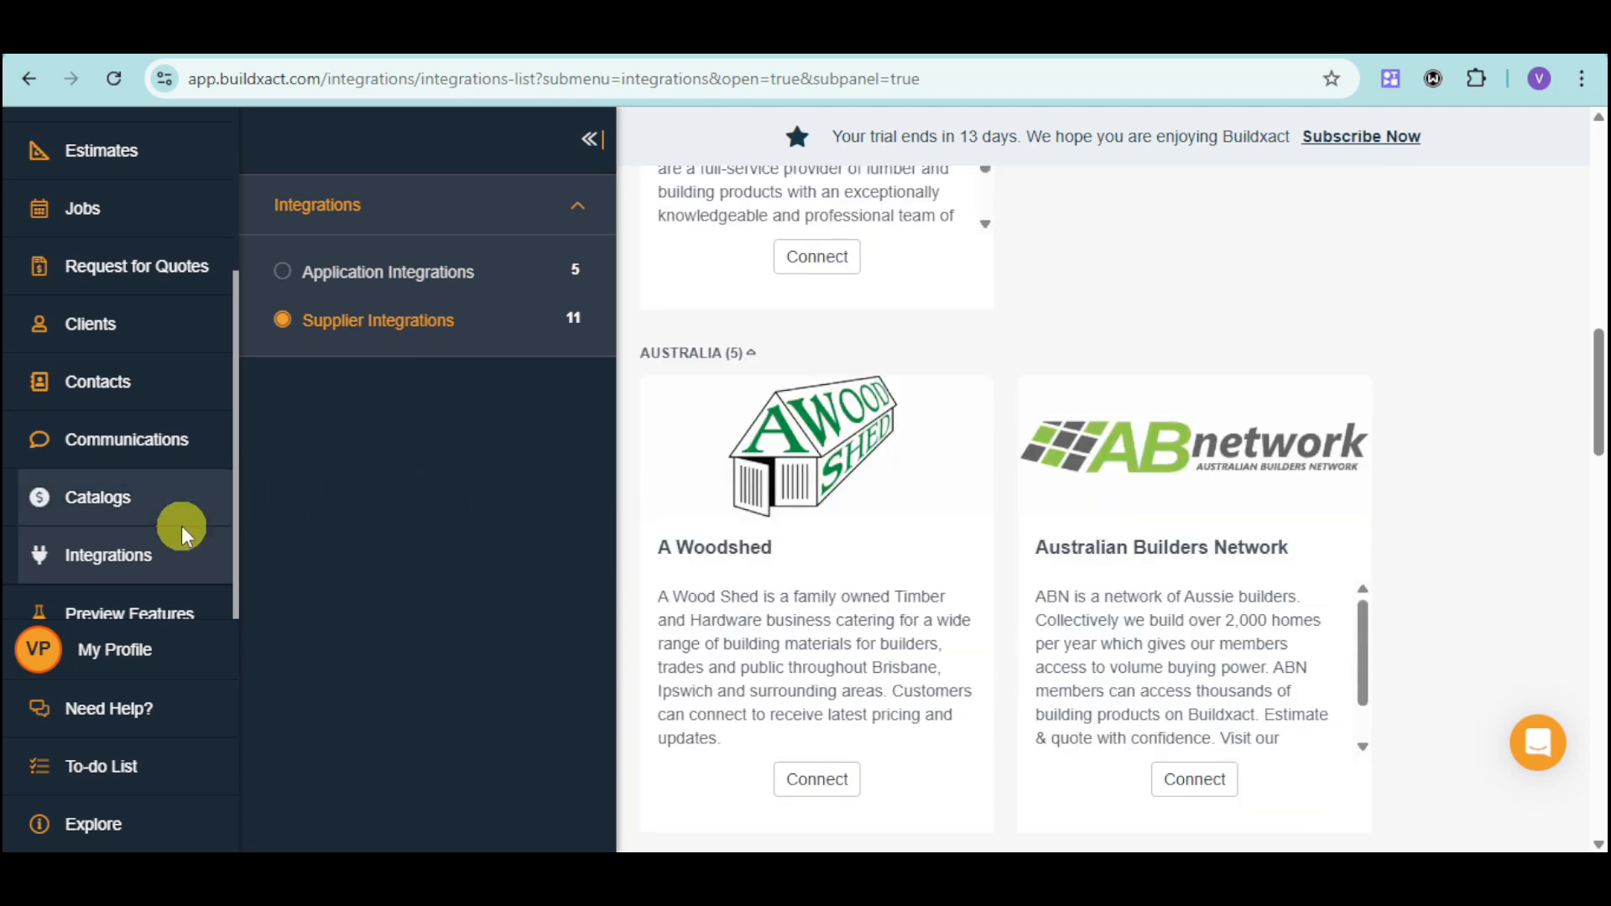
# Open the help chat and the to-do list, and close the chat to view the list alone.
pyautogui.click(183, 729)
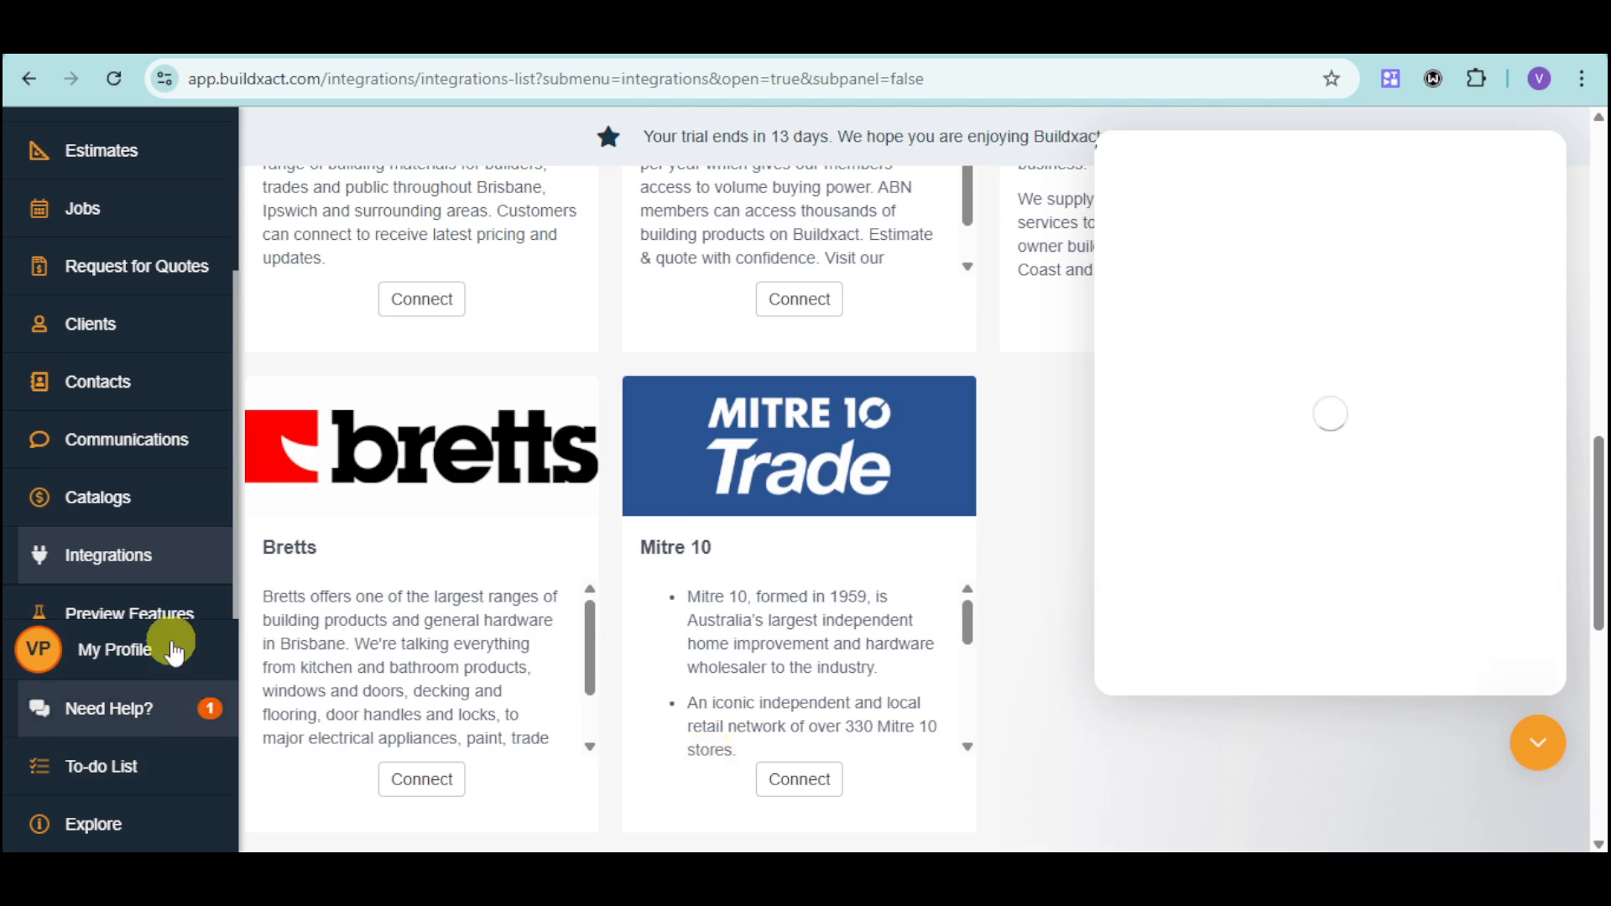
pyautogui.click(138, 770)
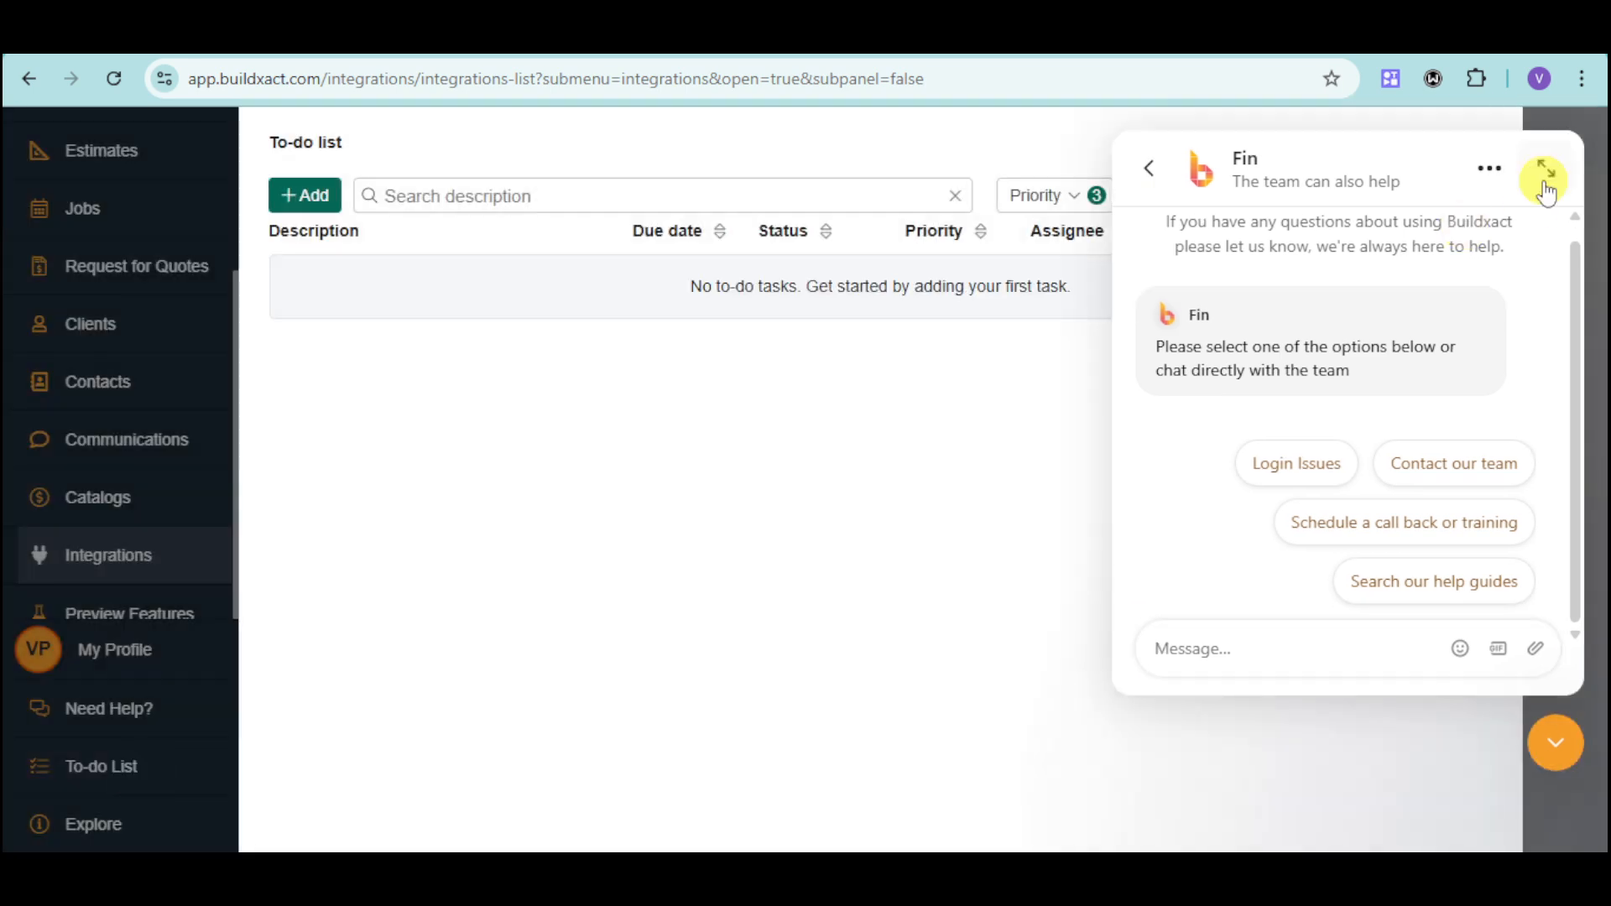
pyautogui.click(1557, 747)
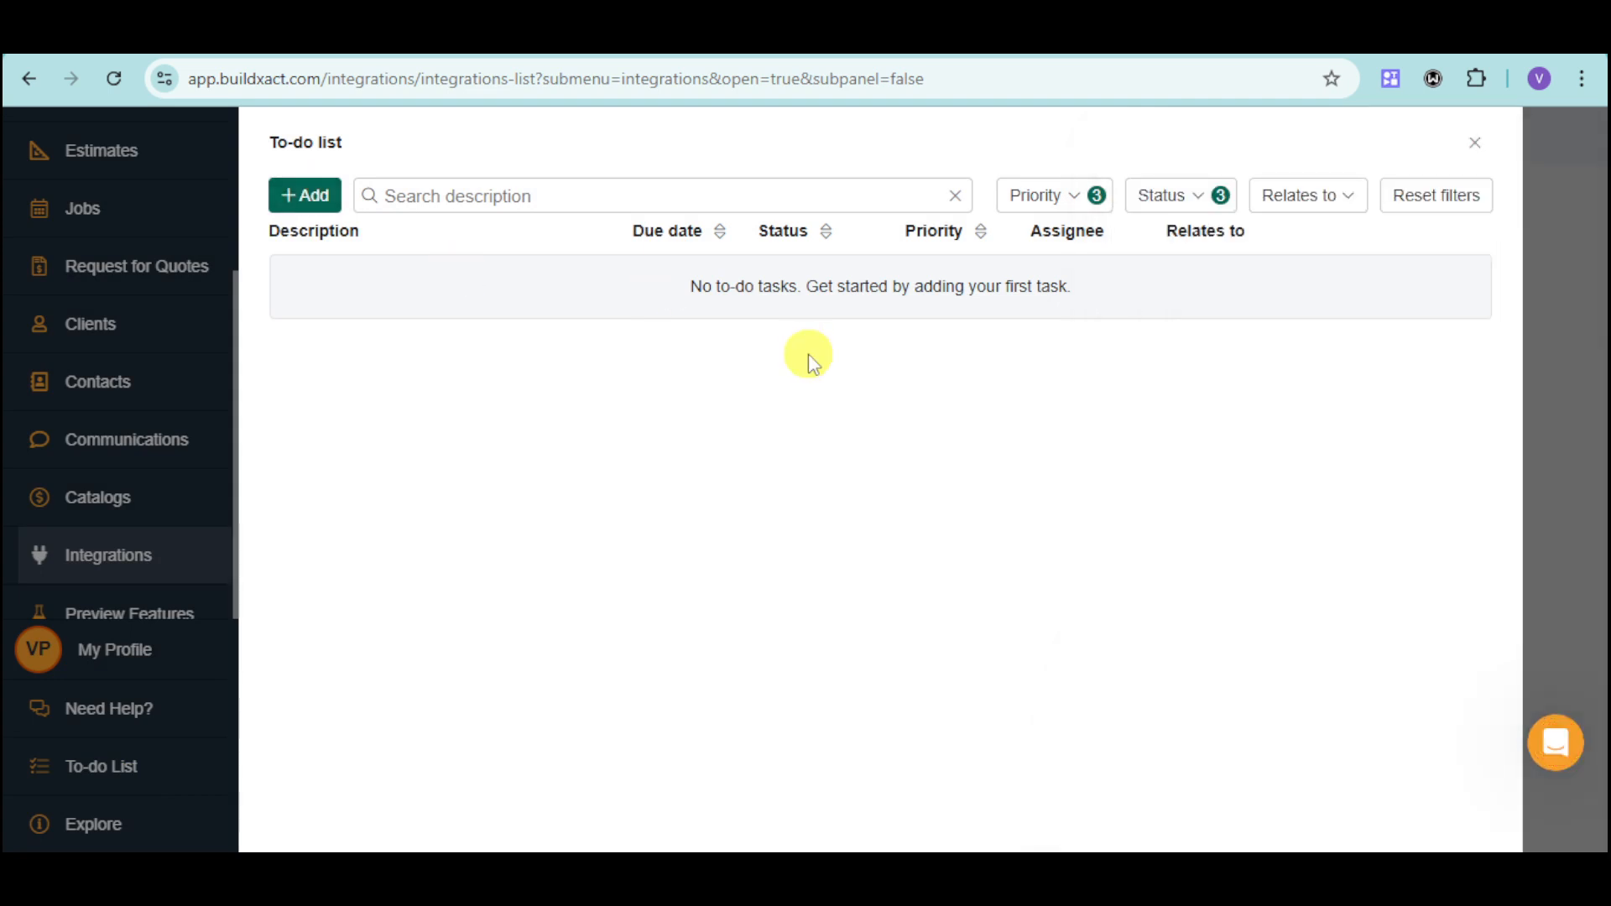